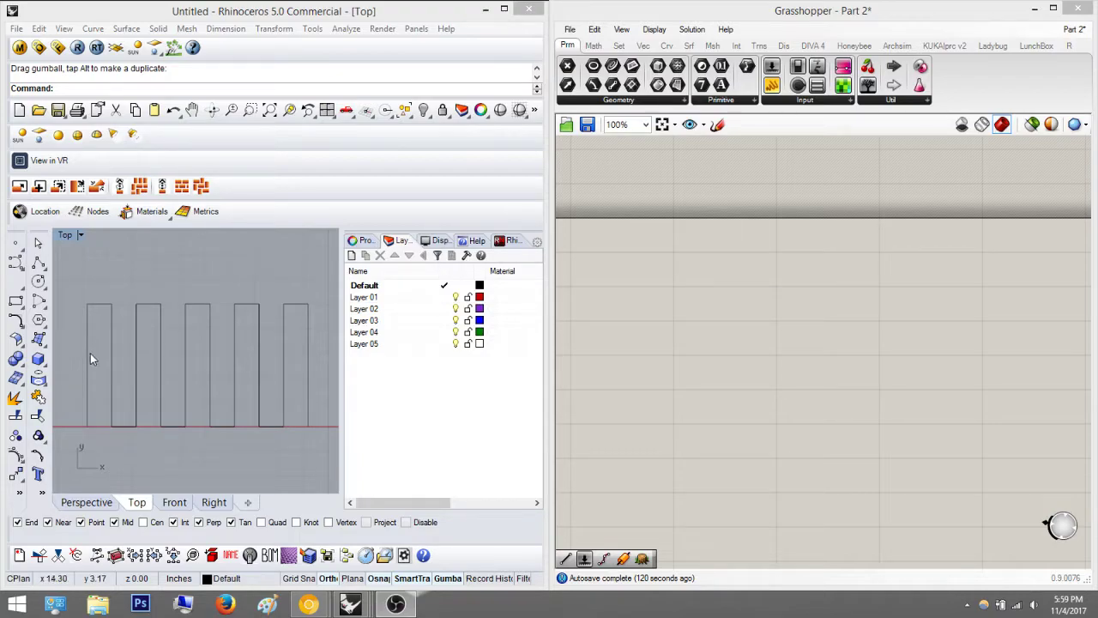
Step: Delete all the curves from the Rhino model
key("ctrl+a")
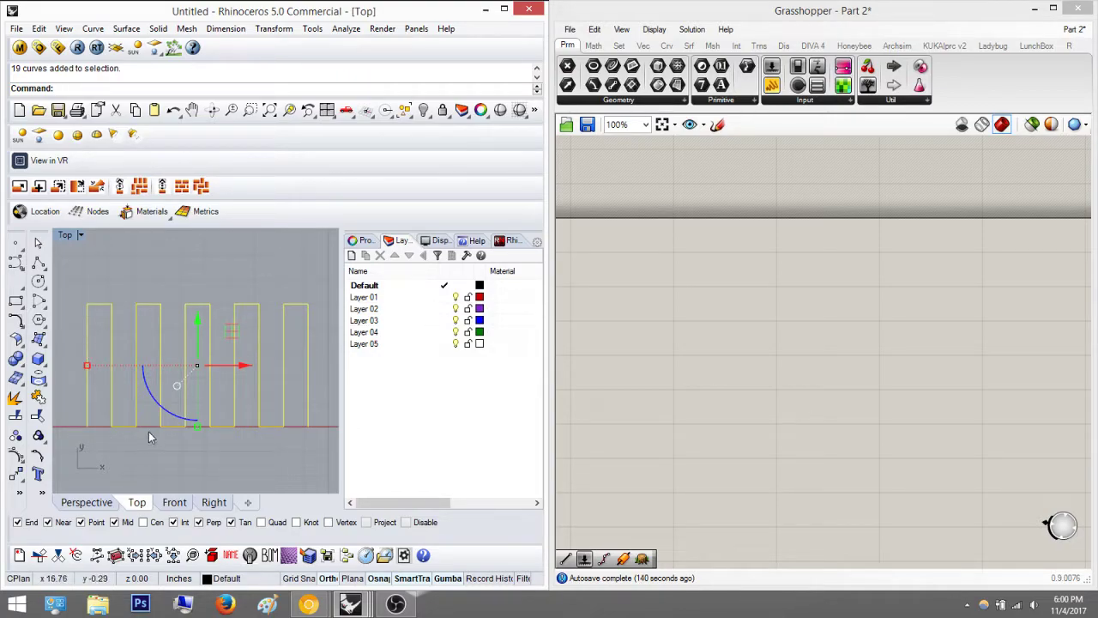
scroll(155, 361, "down", 6)
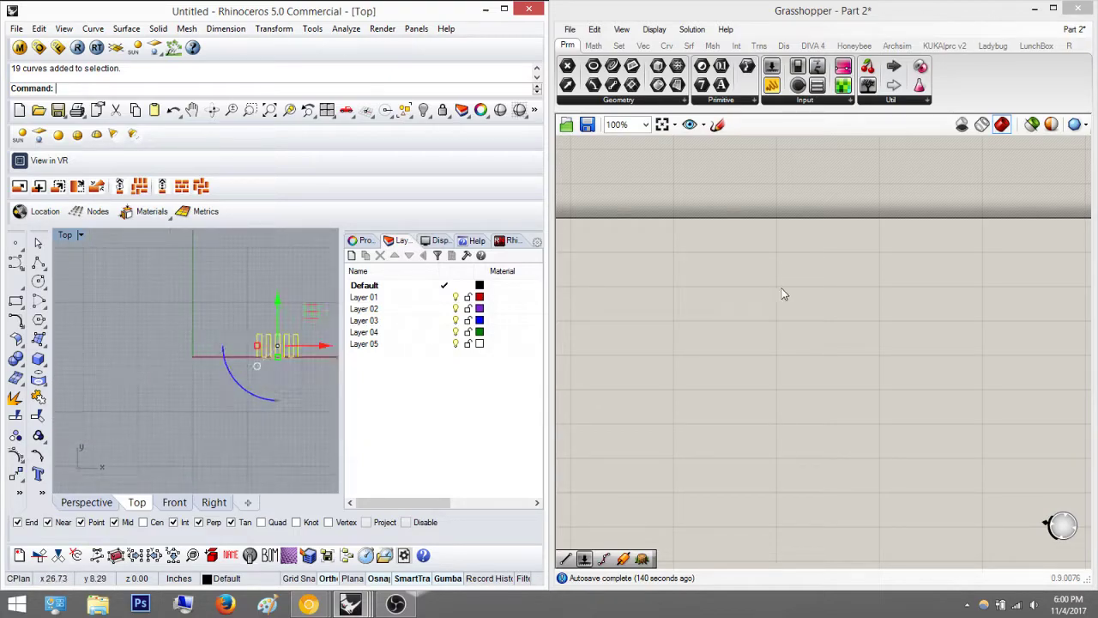
scroll(287, 344, "up", 5)
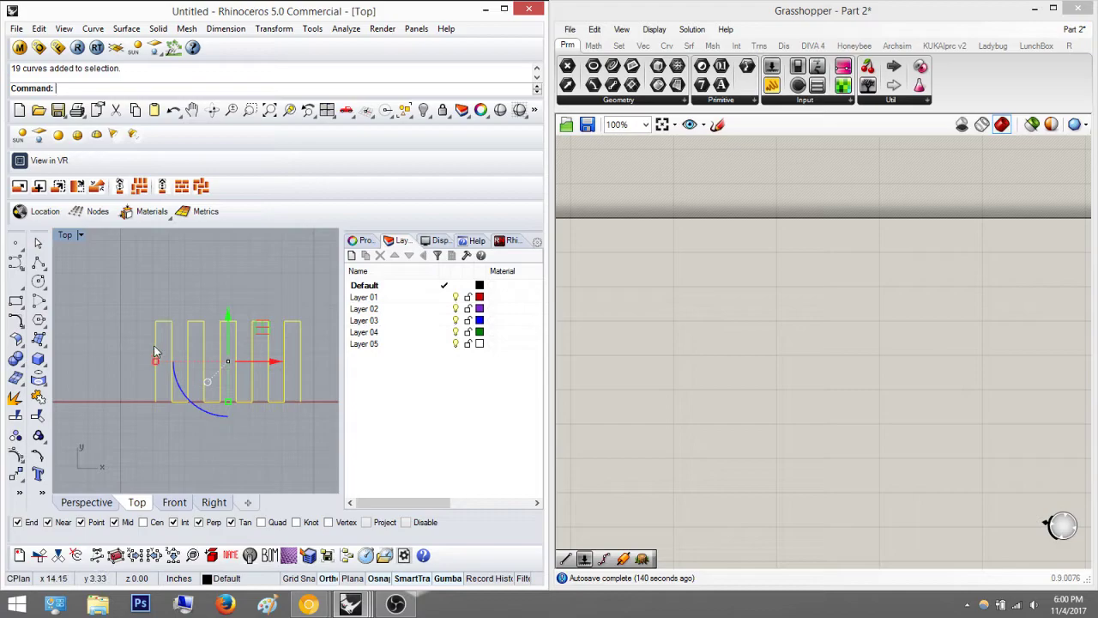
right_click_drag(221, 352, 202, 357)
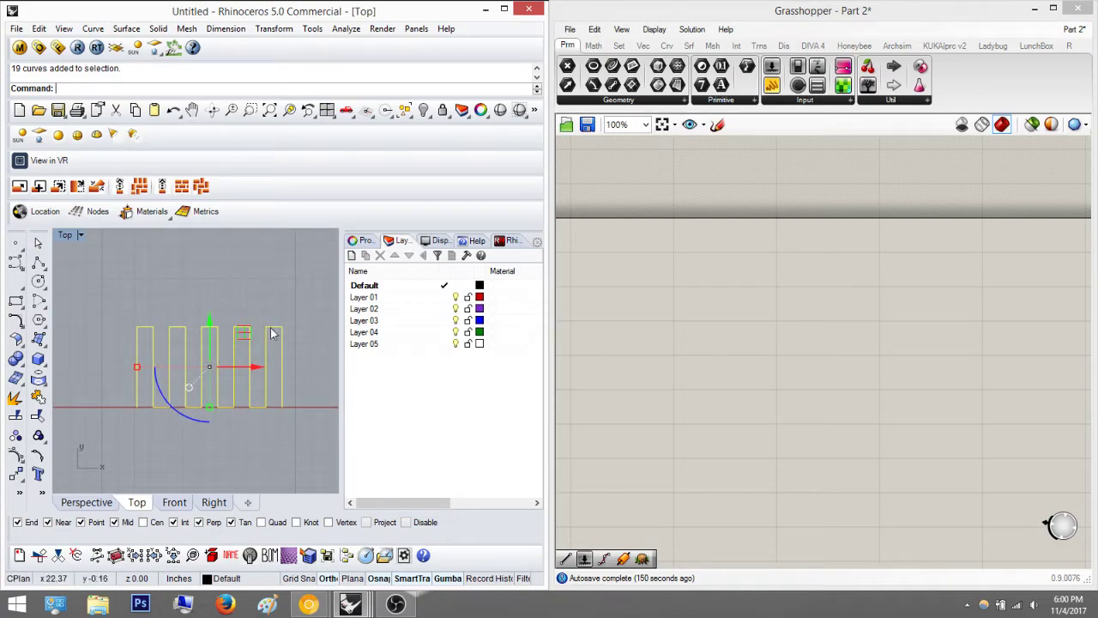
key("Delete")
scroll(196, 363, "down", 3)
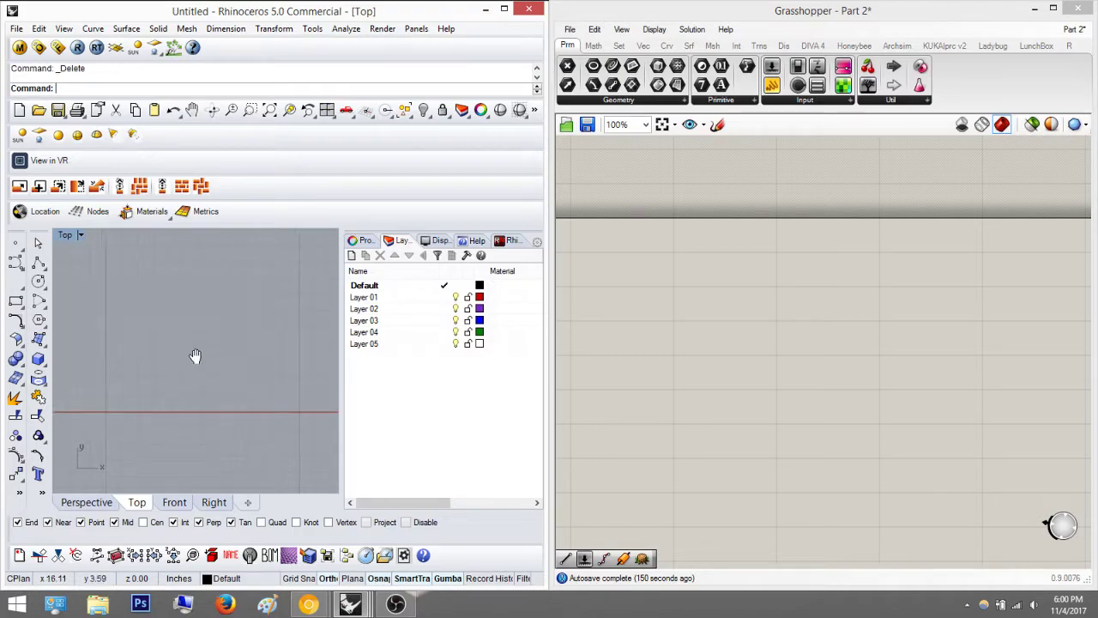
Step: Add a Construct Point component to the Grasshopper canvas and reposition it
mouse_move(782, 266)
right_mouse_down()
mouse_move(826, 260)
mouse_move(814, 272)
mouse_move(910, 283)
right_mouse_up()
scroll(909, 282, "down", 3)
right_click_drag(818, 311, 737, 312)
scroll(795, 281, "up", 2)
right_click_drag(803, 290, 742, 293)
double_click(743, 293)
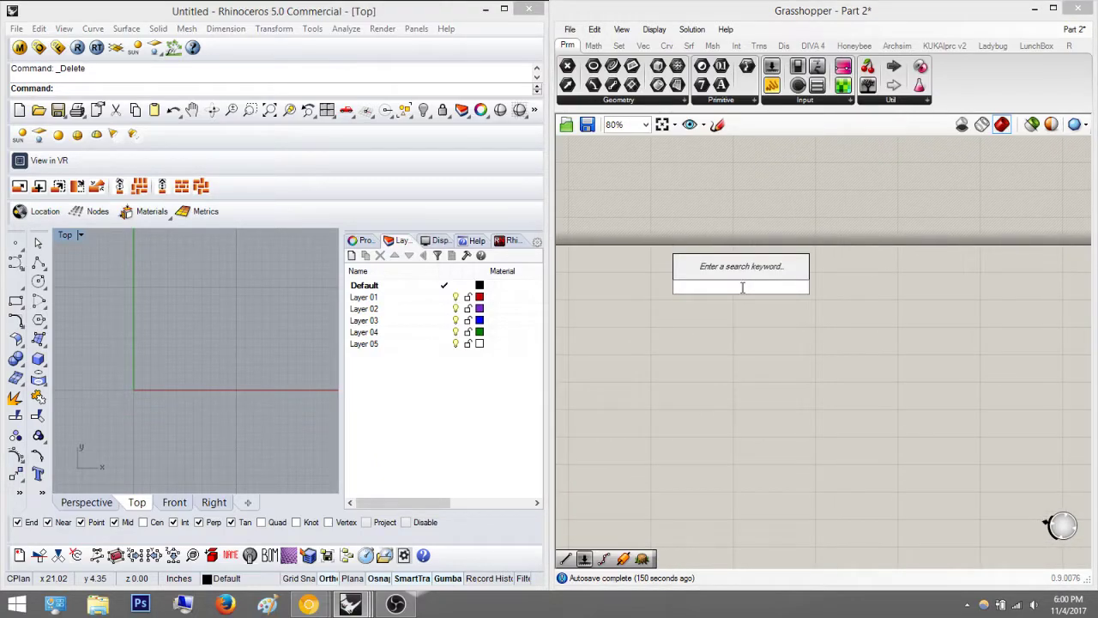
type("construct pi")
key("BackSpace")
type("oint")
key("Return")
left_click_drag(738, 295, 715, 336)
Step: Add a Move component and connect the Construct Point's Point output to its Geometry input
right_click_drag(880, 299, 806, 282)
double_click(807, 282)
type("mo")
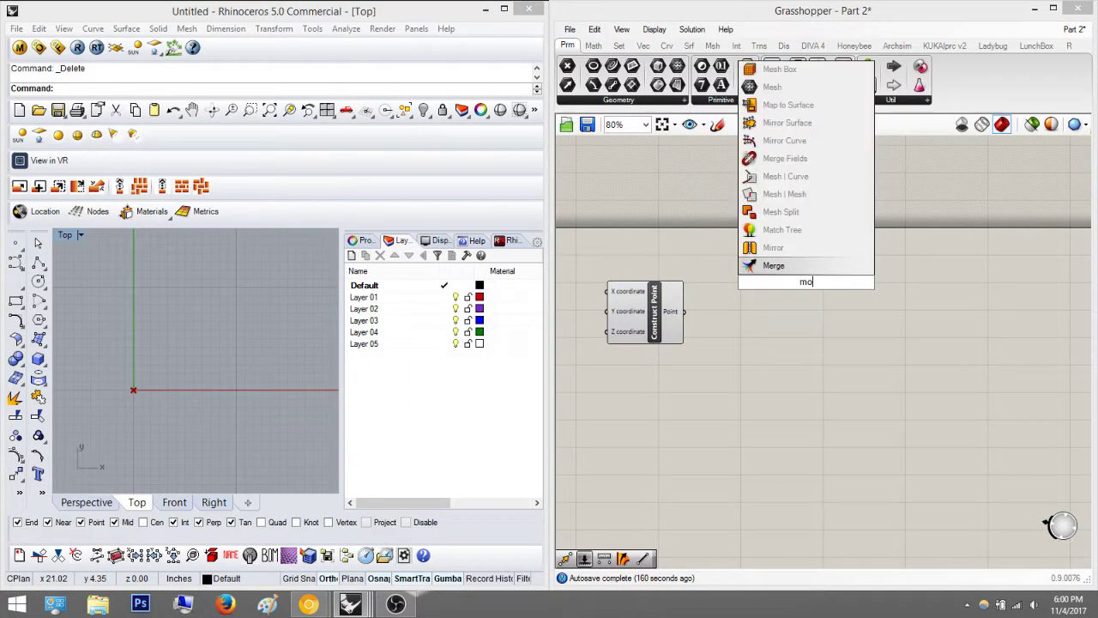
key("Return")
scroll(790, 316, "up", 2)
left_click_drag(760, 265, 658, 310)
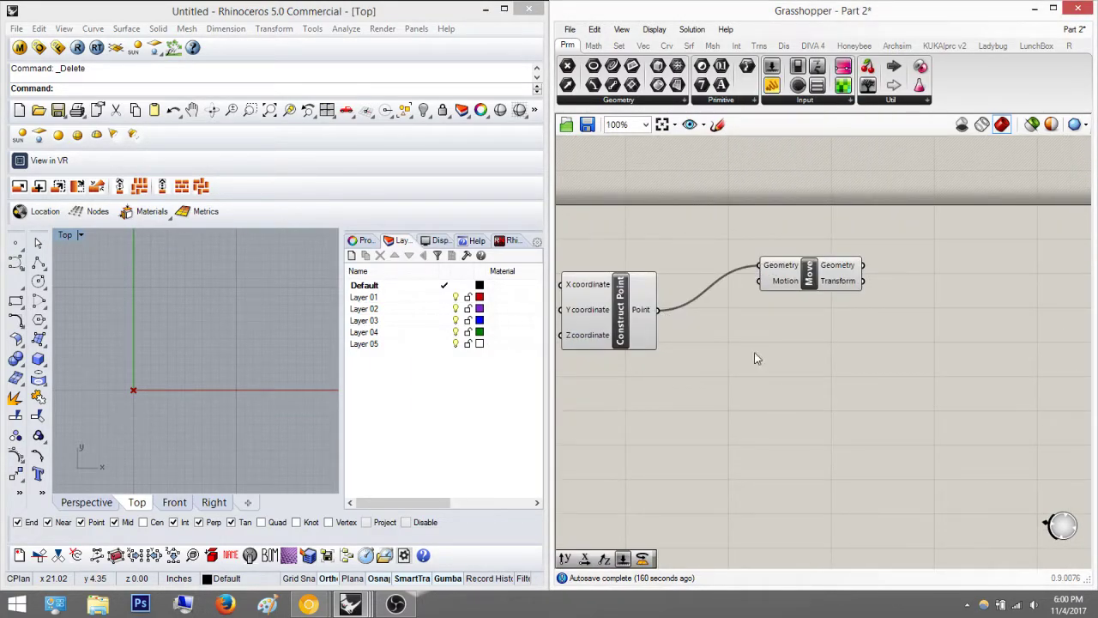
Step: Add a Unit X vector component below the Move component
double_click(792, 368)
type("me")
key("BackSpace")
key("BackSpace")
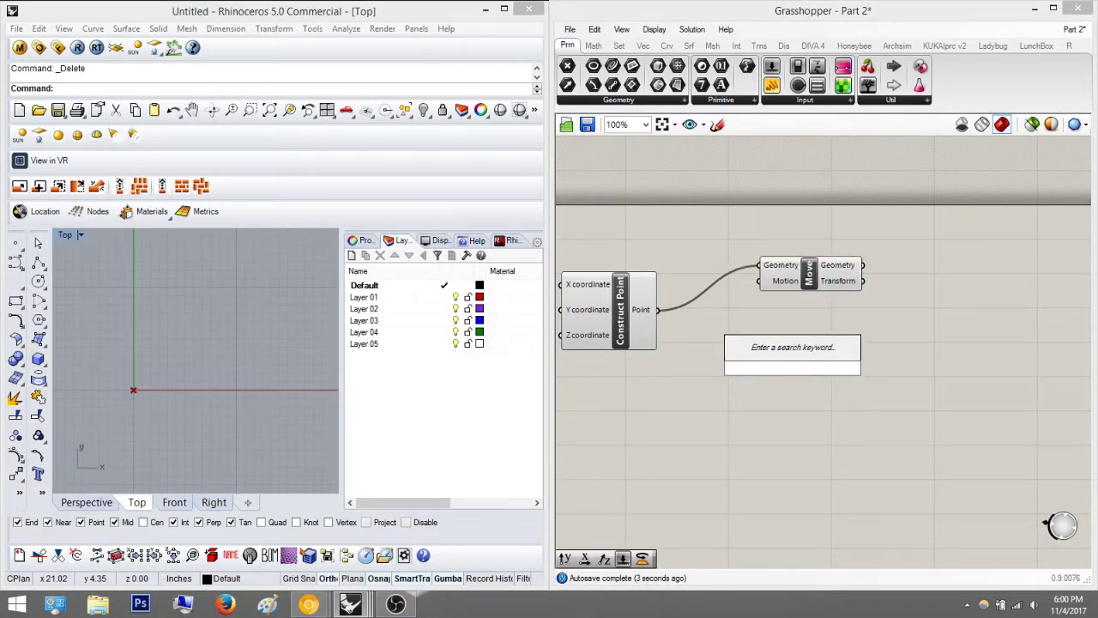
type("z")
key("Return")
scroll(792, 369, "down", 1)
Step: Add a Series component, wire it to Unit X's Factor, and connect the unit vector to Move's Motion input
double_click(780, 412)
type("series")
key("Return")
left_click_drag(806, 420, 755, 369)
left_click_drag(728, 418, 665, 428)
left_click_drag(823, 377, 767, 298)
right_click_drag(884, 340, 784, 341)
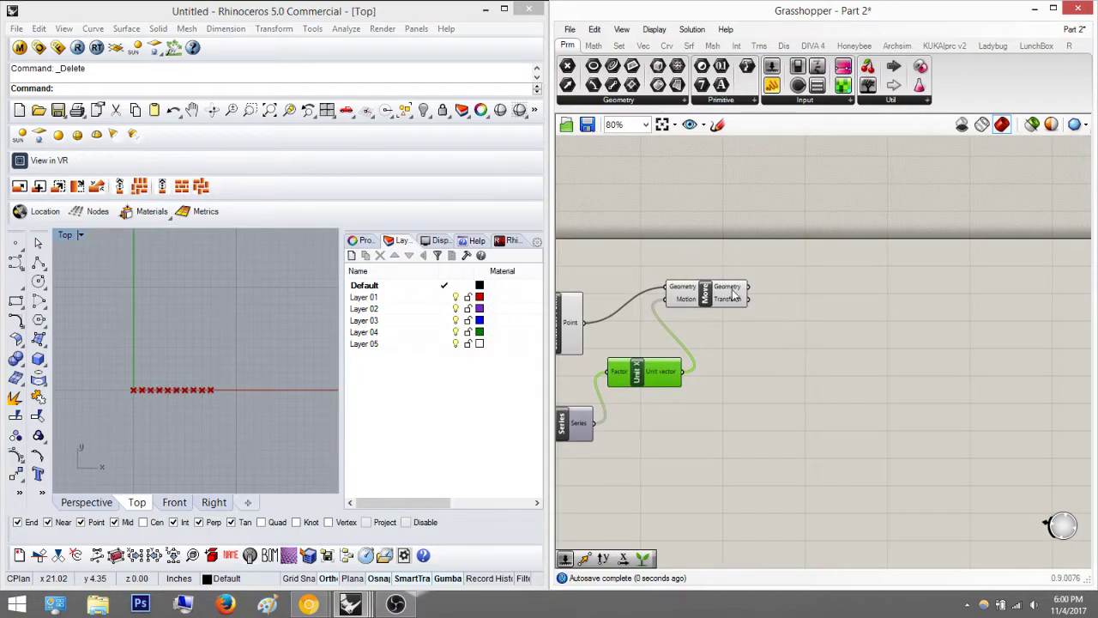
Step: Reposition the Move and Unit X components to space out the definition
left_click_drag(733, 292, 797, 298)
left_click_drag(644, 382, 665, 404)
left_click(747, 375)
Step: Add a second Move component and feed its Geometry input from the first Move's Geometry output
right_click_drag(911, 315, 844, 328)
double_click(845, 332)
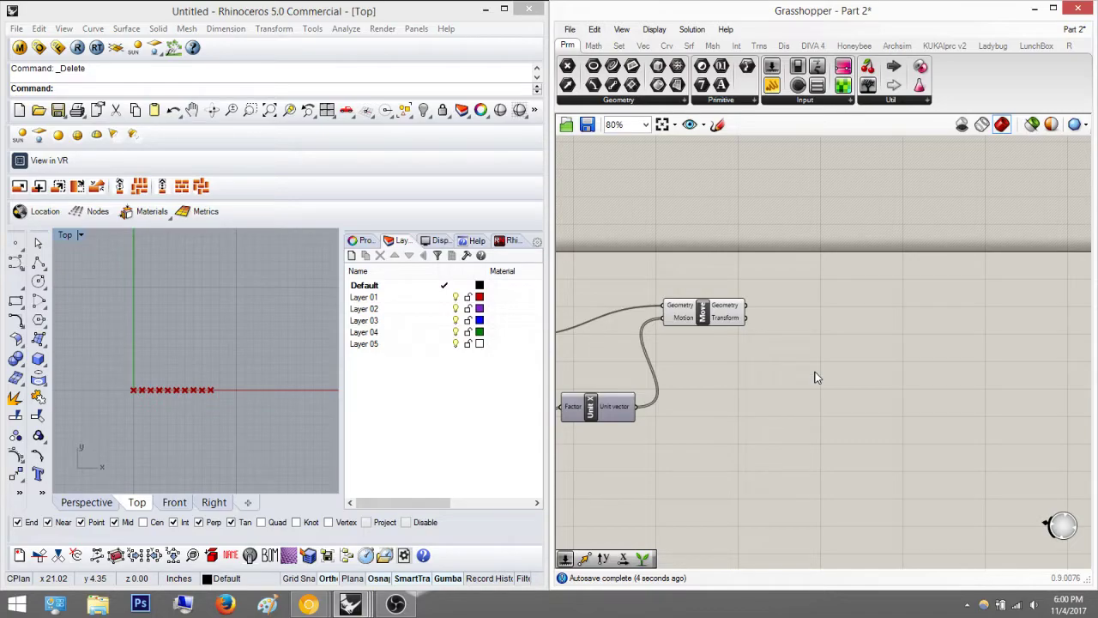
scroll(793, 343, "up", 4)
double_click(796, 329)
type("move")
key("Return")
left_click_drag(811, 349, 887, 323)
left_click_drag(810, 296, 699, 301)
Step: Add a Unit Y vector component below the second Move component
double_click(808, 416)
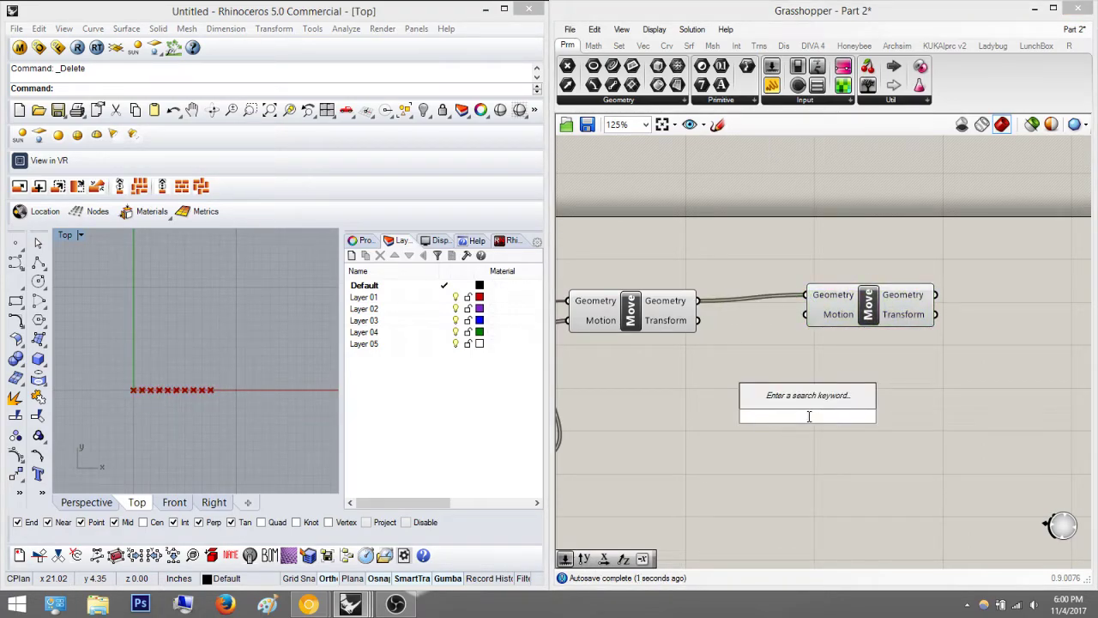
type("y")
key("Return")
Step: Add a number slider set to 5, wire it to Unit Y's Factor, and connect the unit vector to the second Move's Motion input
double_click(811, 457)
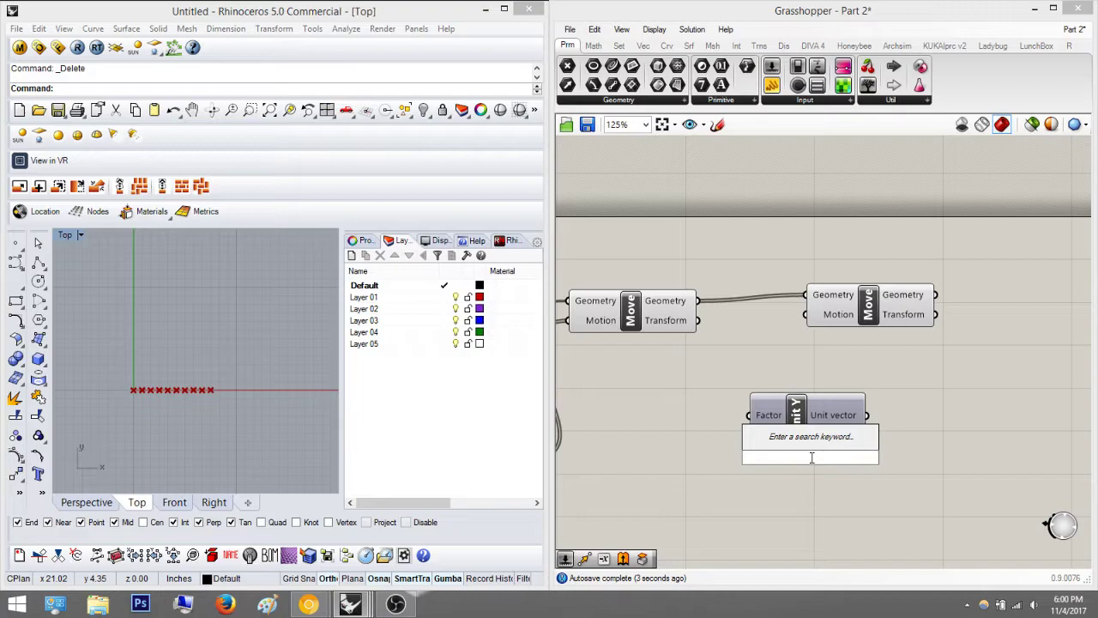
type("5")
key("Return")
left_click_drag(782, 459, 569, 463)
left_click_drag(687, 460, 748, 415)
left_click_drag(867, 415, 807, 314)
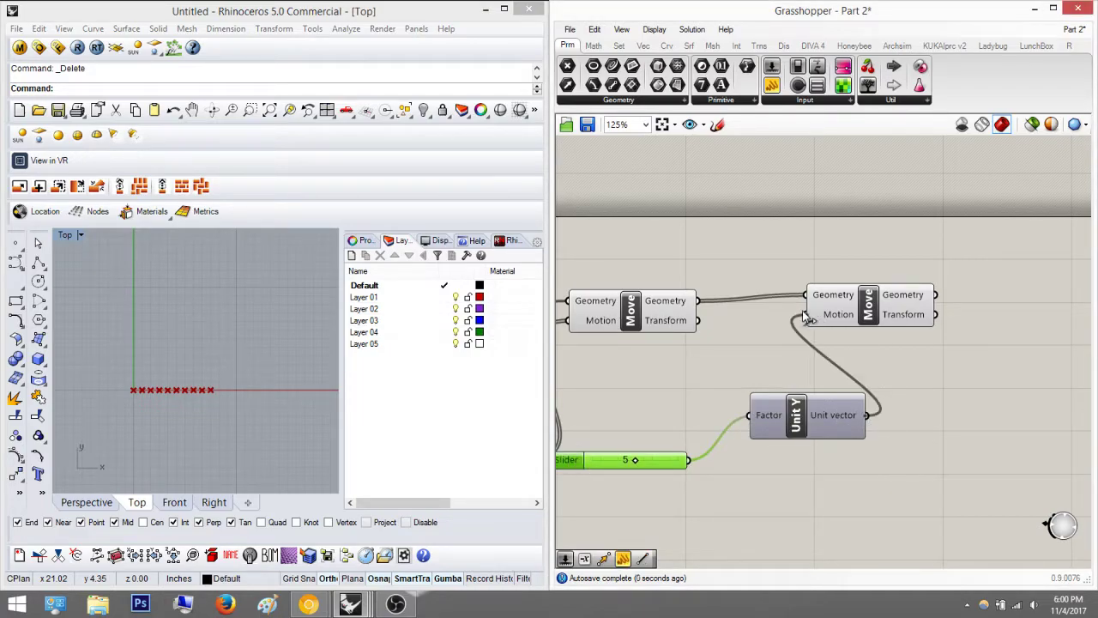
left_click(890, 319)
left_click(957, 424)
Step: Move the Unit Y component and its number slider together further down the canvas
left_click(272, 364)
scroll(191, 369, "up", 6)
right_click_drag(190, 368, 226, 360)
scroll(220, 302, "up", 2)
scroll(213, 356, "up", 2)
right_click_drag(1006, 395, 933, 342)
left_click_drag(785, 453, 619, 363)
scroll(728, 370, "down", 2)
right_click_drag(728, 369, 738, 345)
left_click_drag(765, 455, 642, 307)
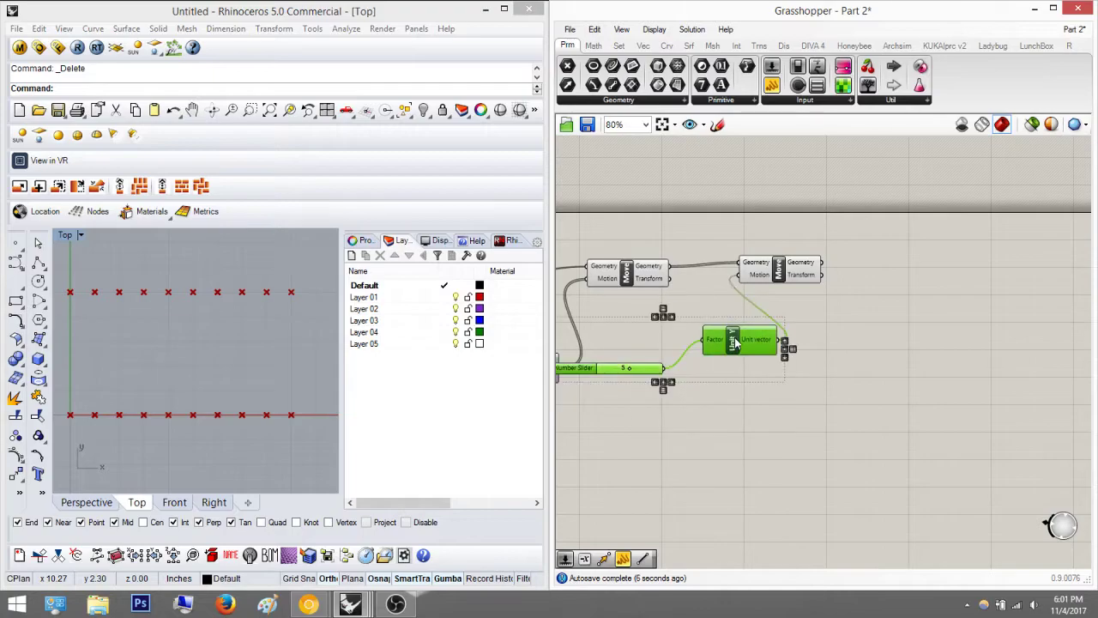
left_click_drag(736, 344, 743, 495)
left_click(798, 378)
Step: Add a panel above the definition and connect it to the second Move's Geometry output
right_click_drag(793, 252, 727, 296)
scroll(727, 296, "up", 2)
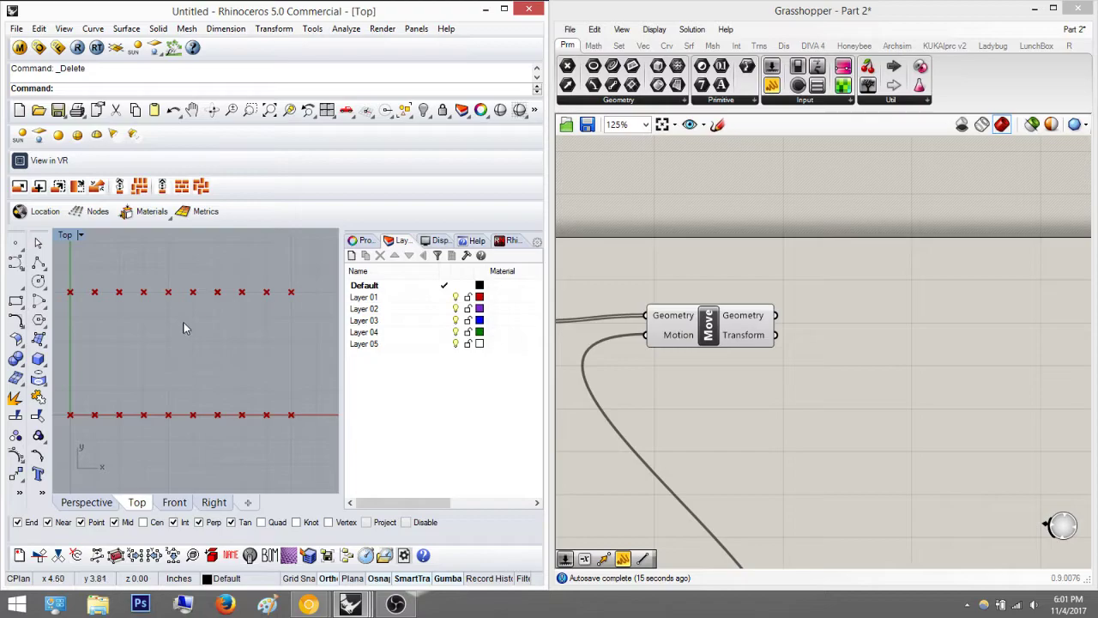
right_click_drag(758, 282, 790, 279)
scroll(815, 288, "down", 4)
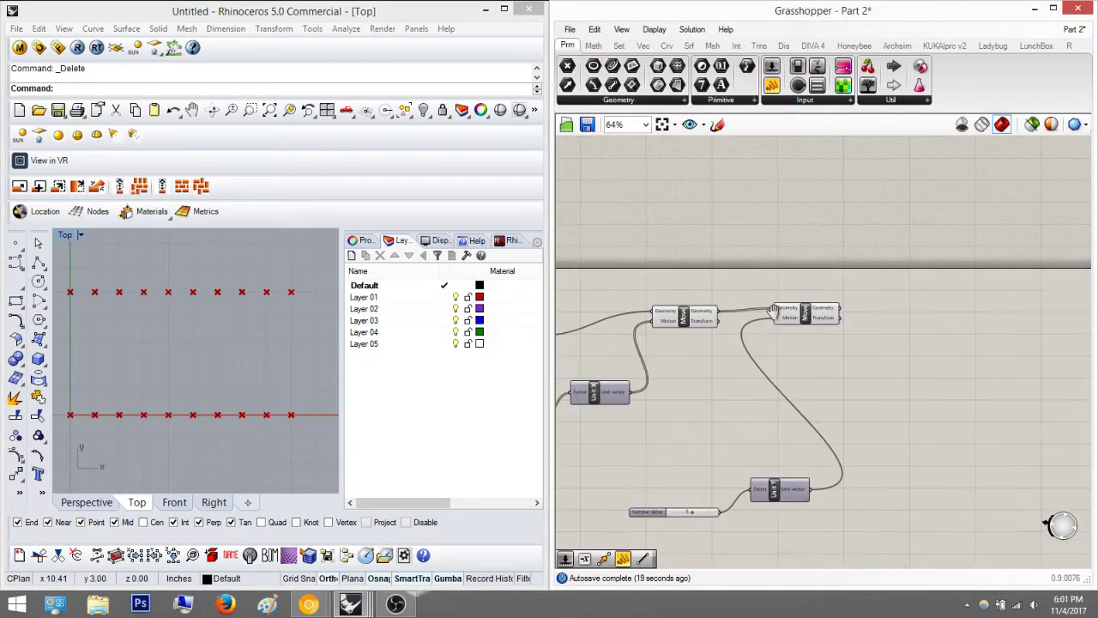
scroll(859, 288, "up", 3)
right_click_drag(859, 289, 770, 329)
left_click(771, 85)
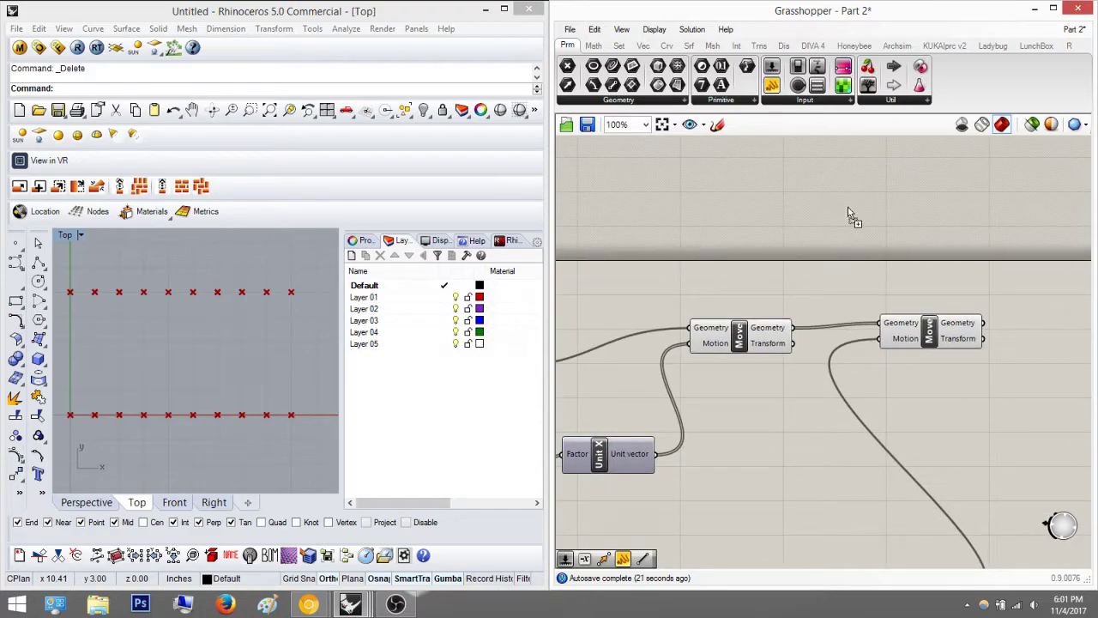
left_click(849, 206)
right_click_drag(843, 200, 770, 260)
left_click_drag(721, 268, 912, 388)
right_click_drag(906, 317, 715, 305)
Step: Enlarge the panel to fit the point list and place it above and beyond the second Move component
left_click_drag(613, 278, 801, 504)
scroll(829, 383, "up", 2)
scroll(743, 468, "down", 2)
right_click_drag(739, 466, 703, 505)
left_click_drag(742, 347, 726, 187)
left_click(808, 253)
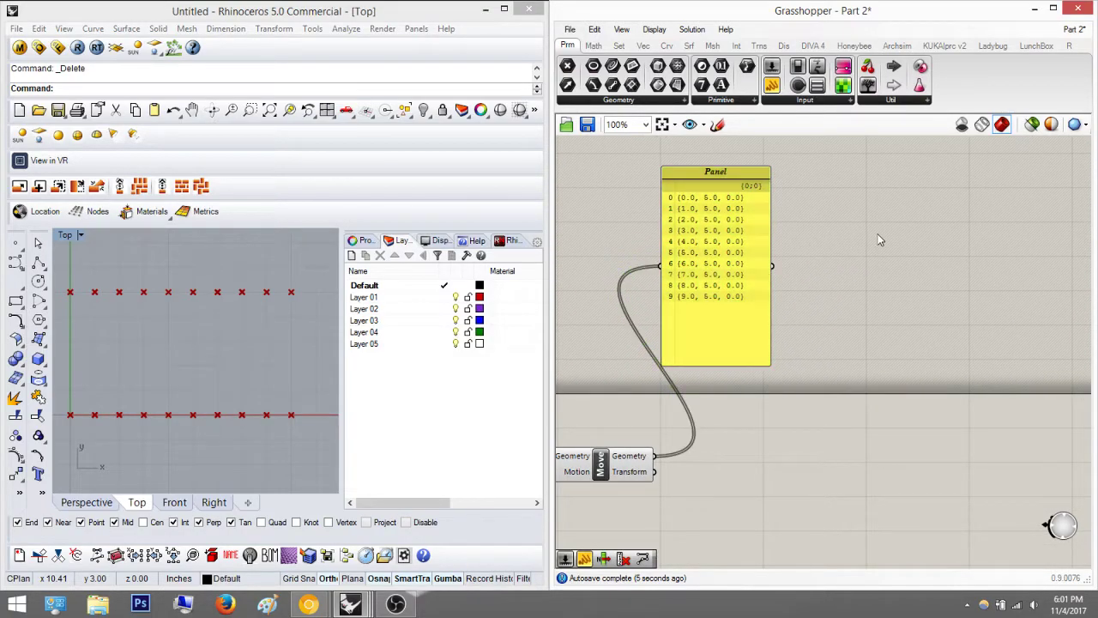
Step: Add a Graft Tree component and connect the point list panel to its Tree input
double_click(877, 234)
type("graft")
key("Return")
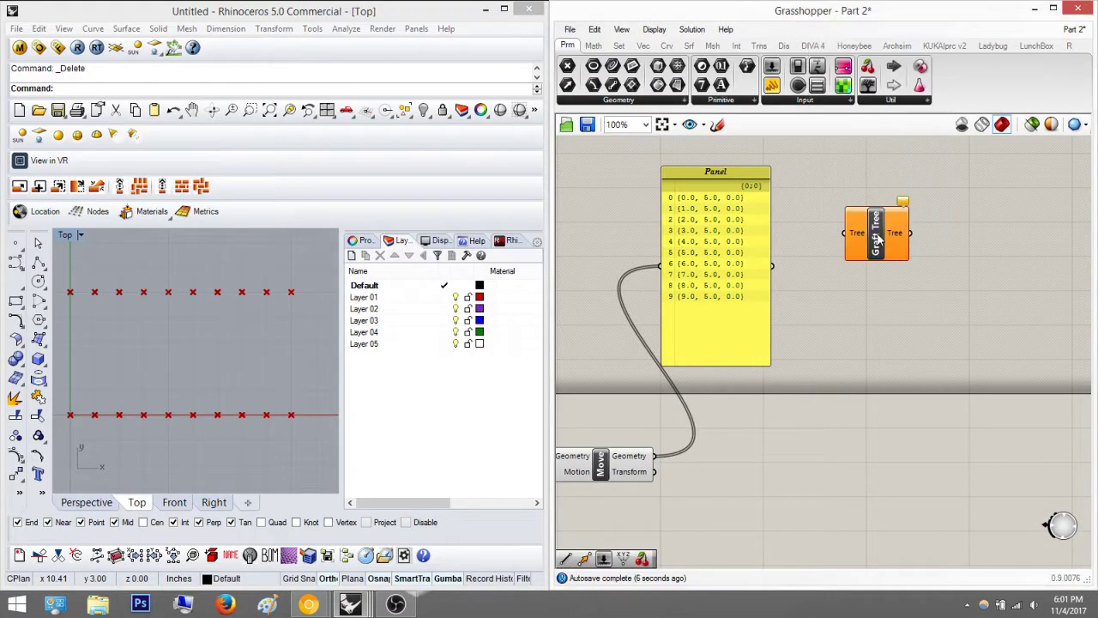
left_click_drag(849, 240, 772, 266)
Step: Add a panel connected to Graft Tree's output, then reposition and enlarge it to read the branches
right_click_drag(939, 212, 849, 241)
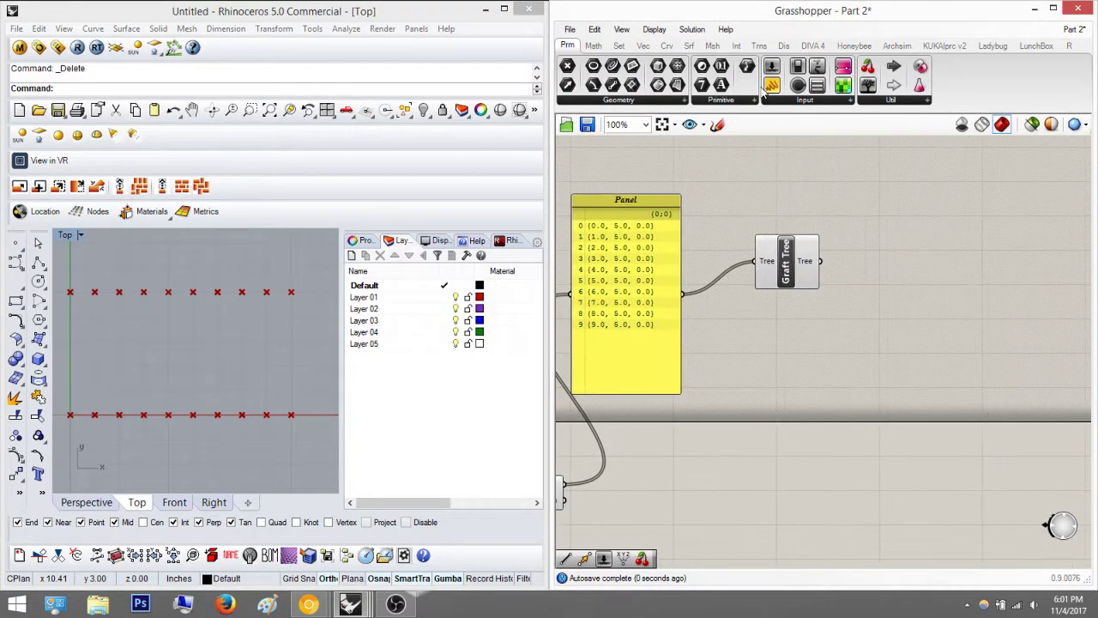
left_click_drag(771, 85, 973, 249)
left_click_drag(821, 261, 919, 250)
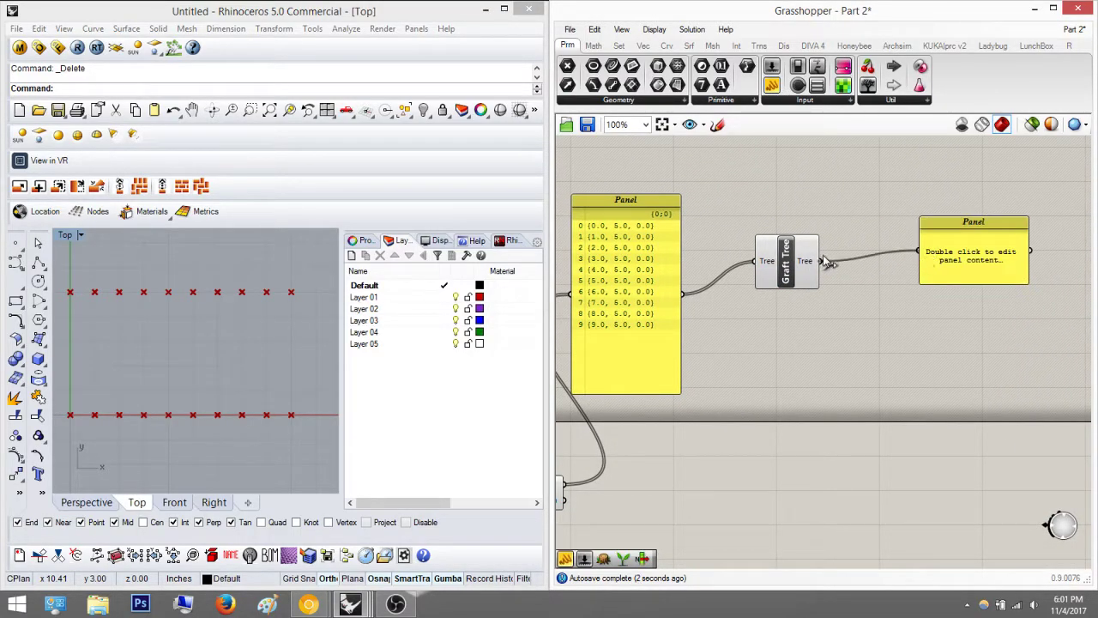
mouse_move(969, 282)
left_mouse_down()
mouse_move(1000, 399)
mouse_move(958, 282)
left_mouse_up()
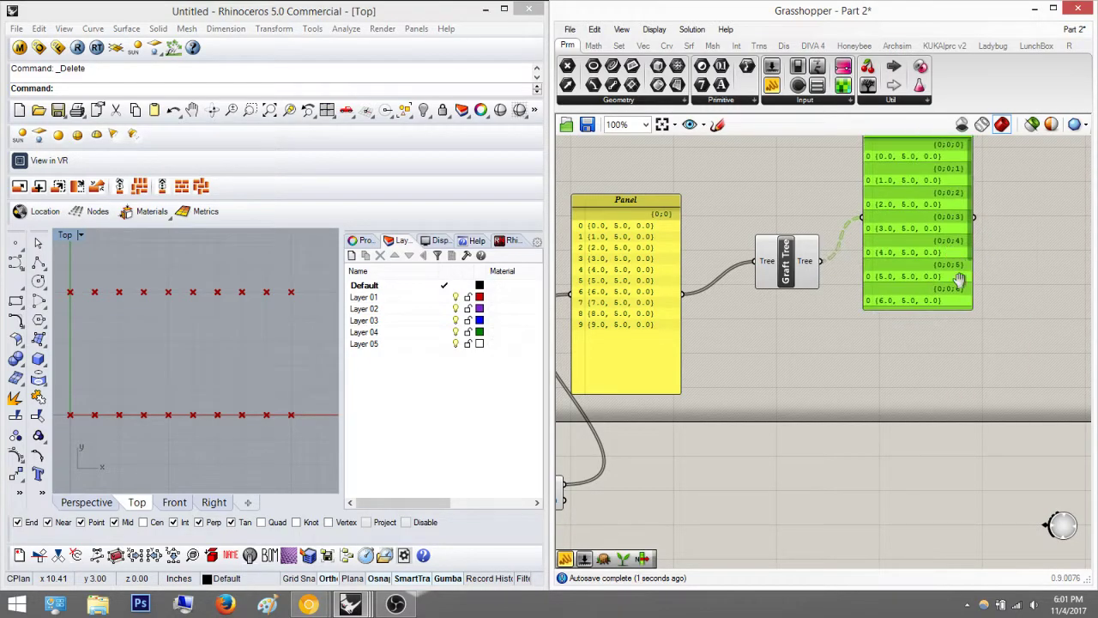
right_click_drag(959, 297, 953, 368)
left_click_drag(949, 380, 949, 414)
left_click(1032, 330)
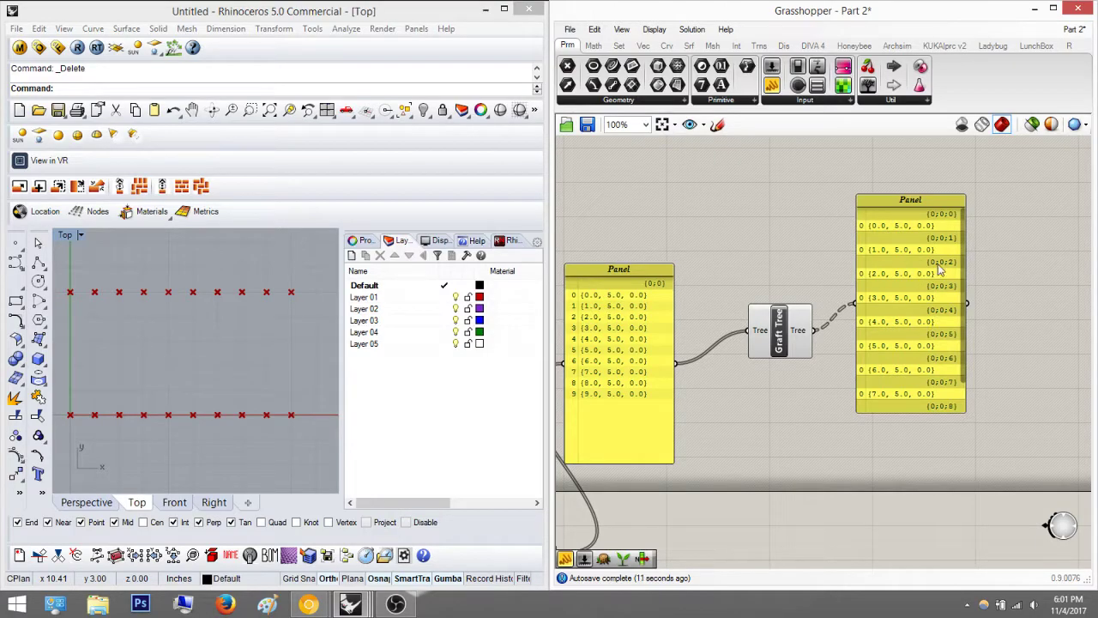
Step: Add a Partition List component and connect the point list panel to its List input
right_click_drag(879, 429, 898, 359)
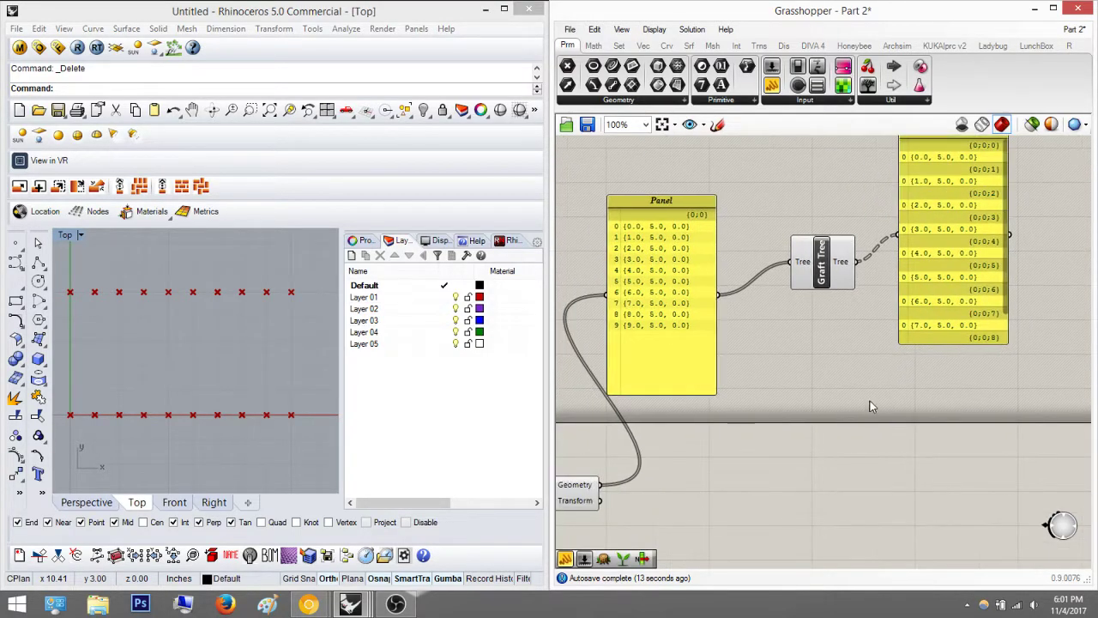
double_click(869, 401)
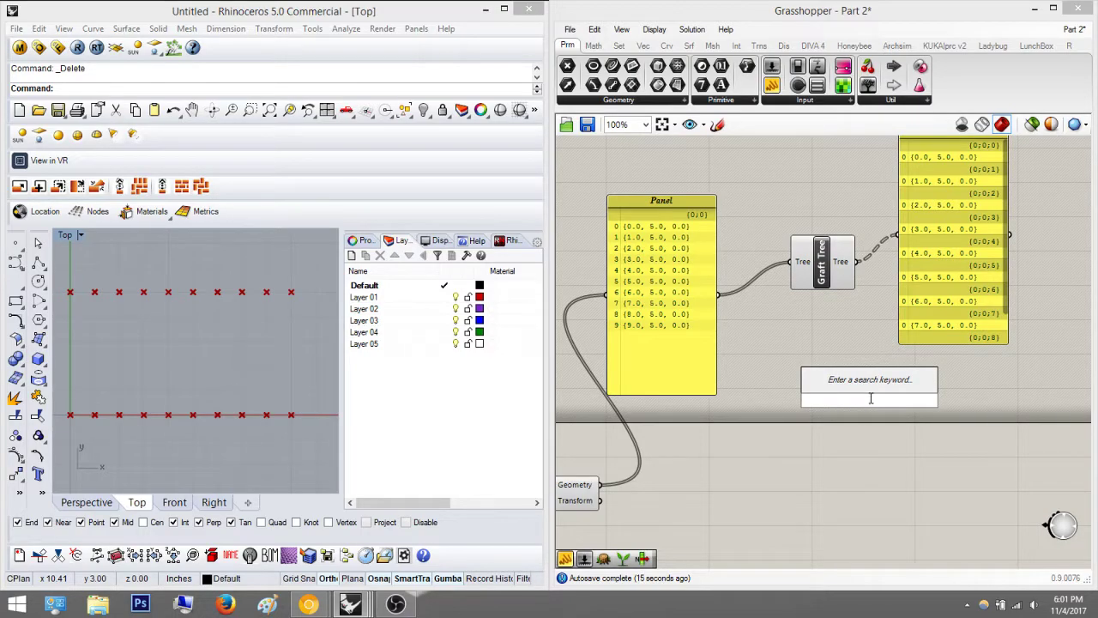
type("parti")
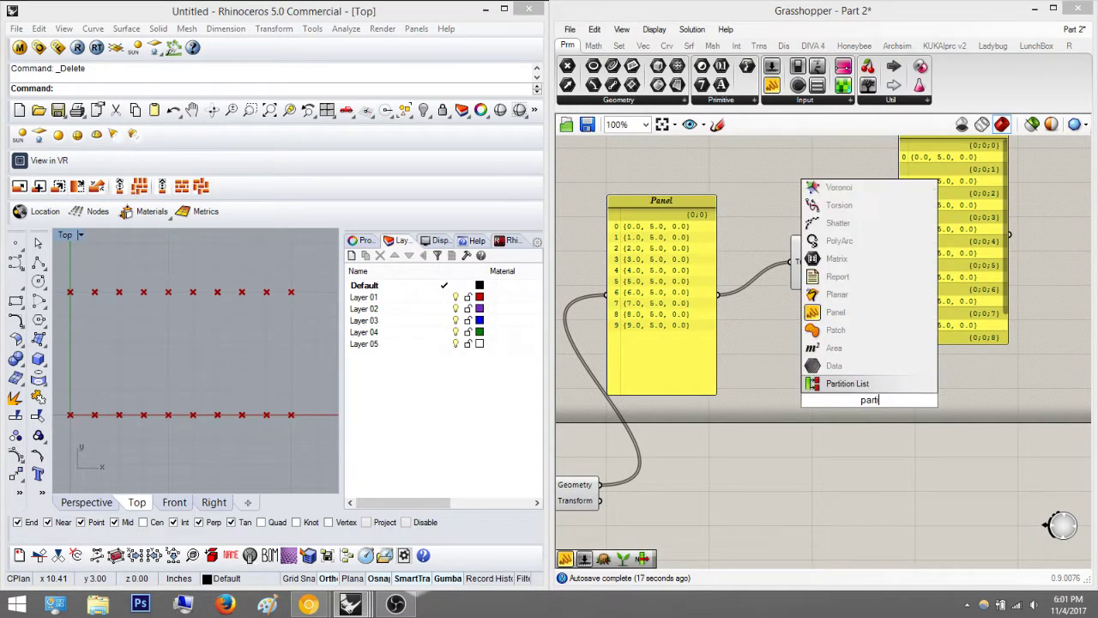
key("Return")
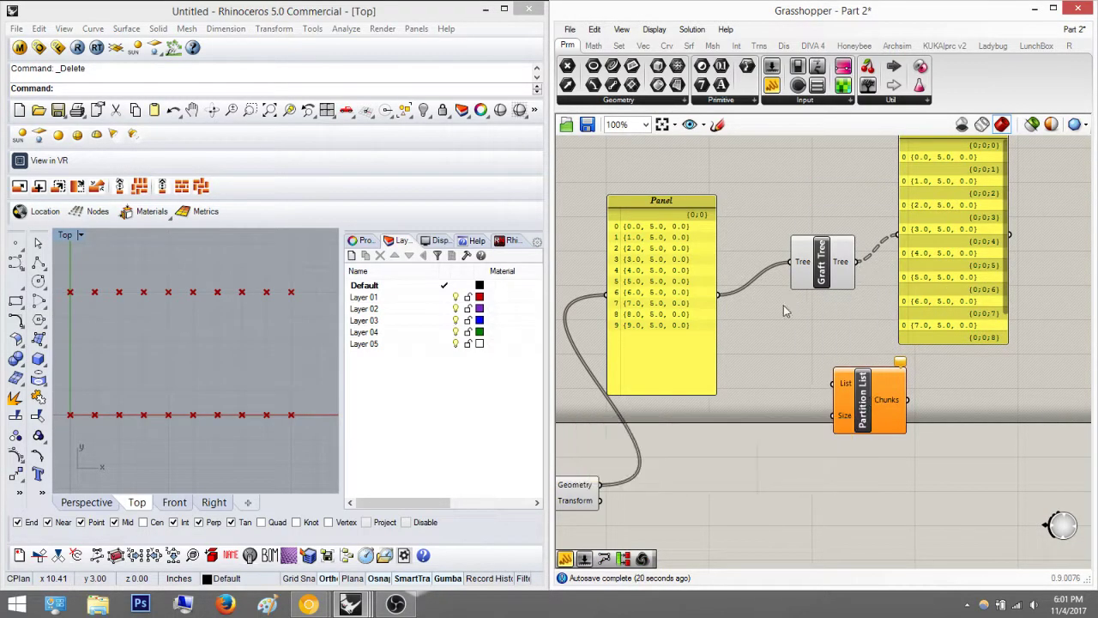
left_click_drag(718, 295, 833, 382)
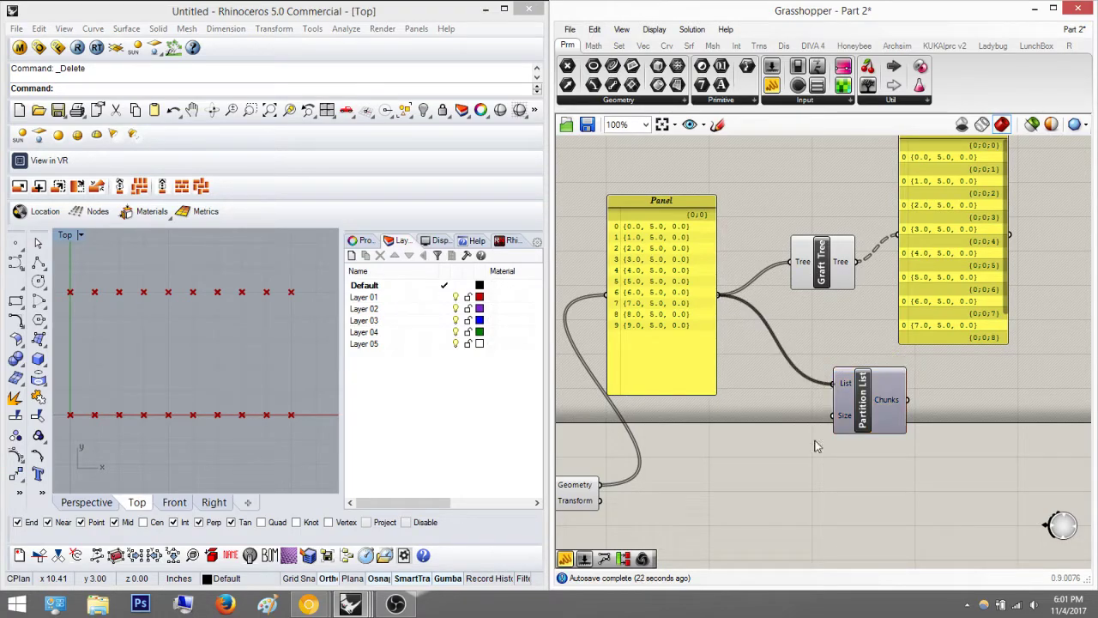
Step: Add a number slider set to 2 and connect it to Partition List's Size input
double_click(809, 450)
type("2")
key("Return")
left_click_drag(777, 451, 831, 417)
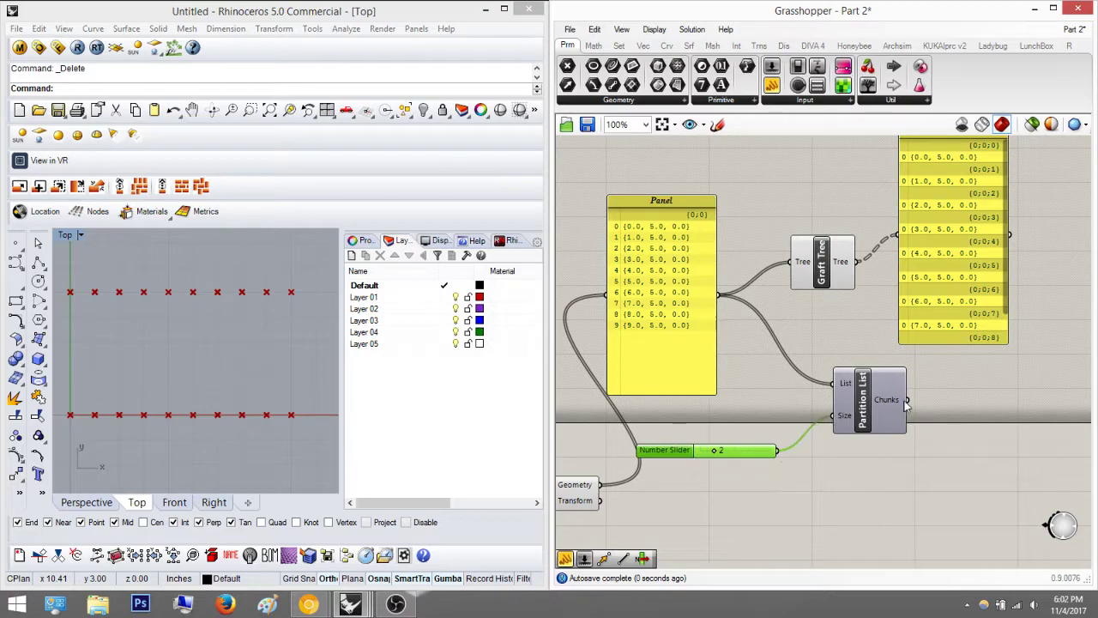
Step: Add a panel and connect Partition List's Chunks output to it
scroll(878, 402, "up", 1)
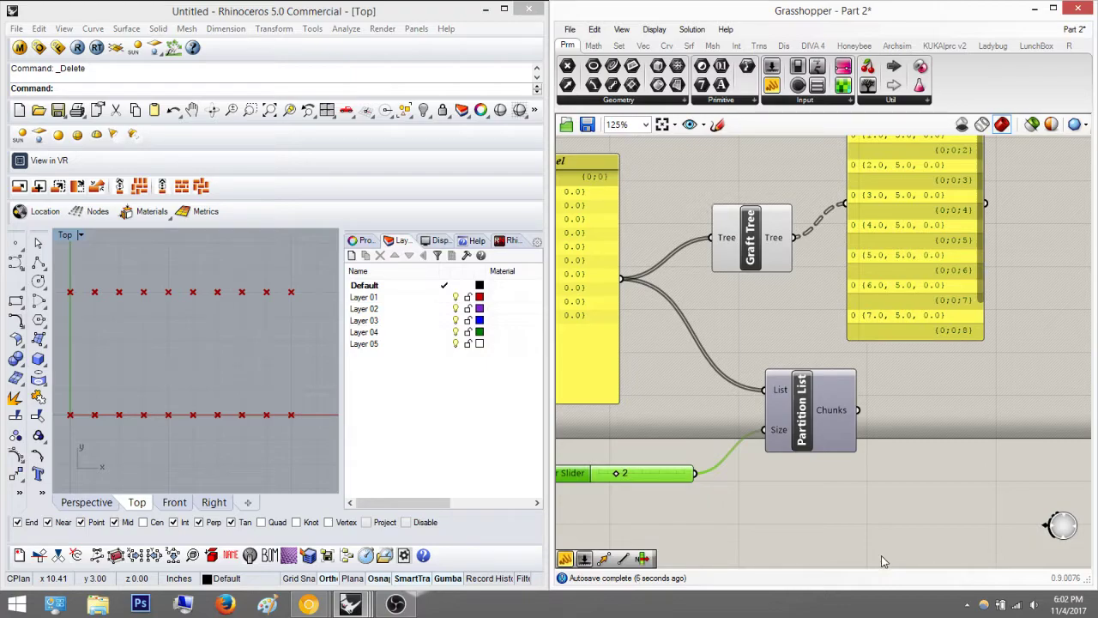
scroll(608, 473, "up", 2)
scroll(779, 403, "down", 2)
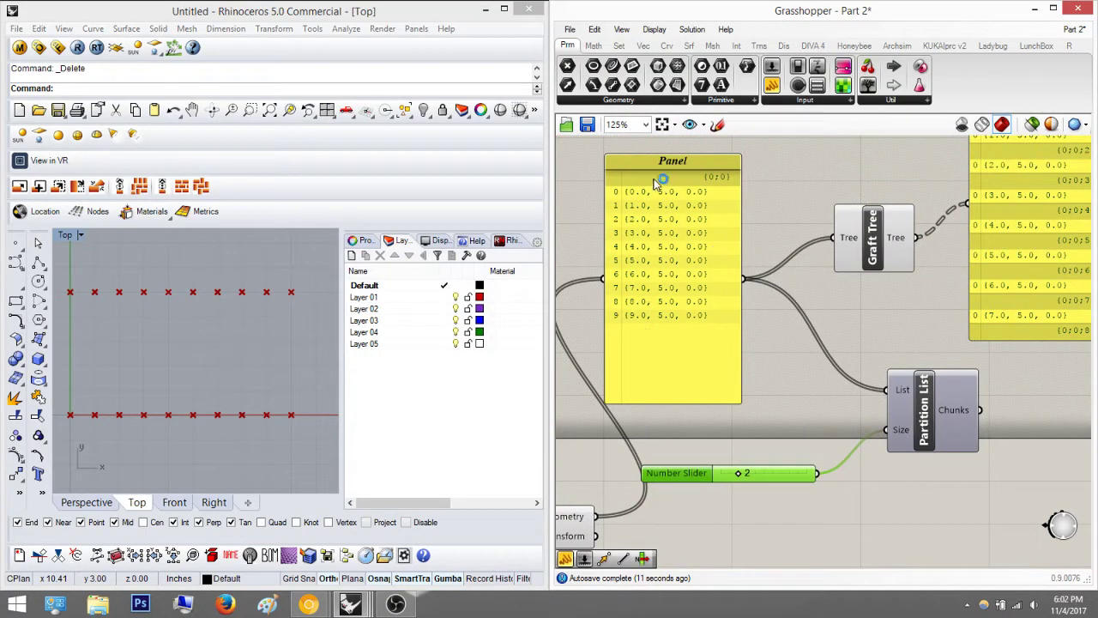
right_click_drag(803, 353, 721, 352)
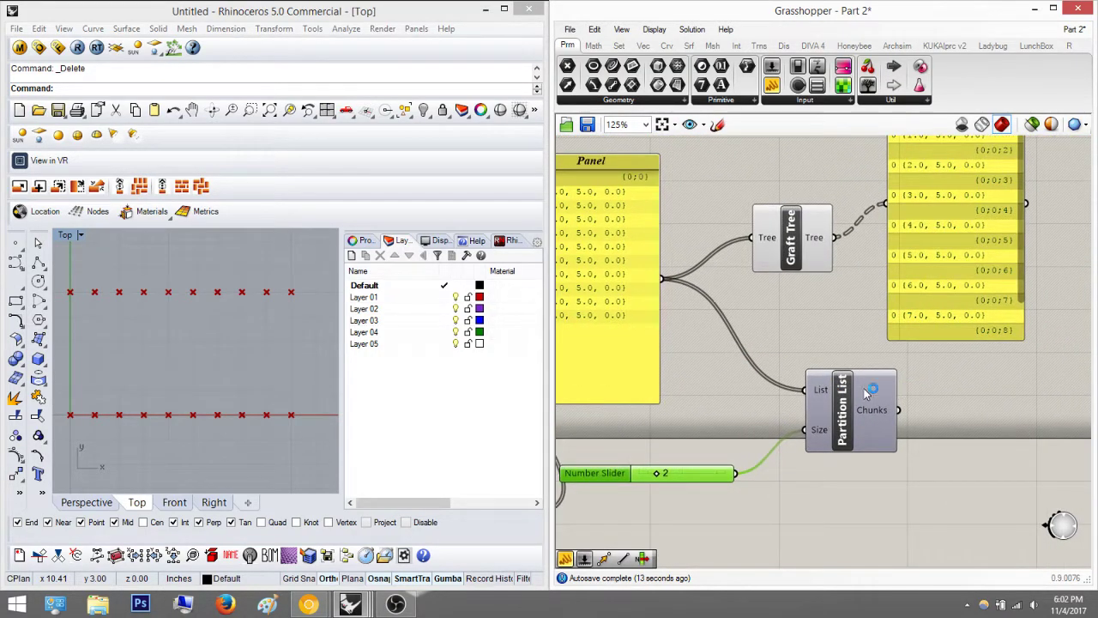
double_click(924, 407)
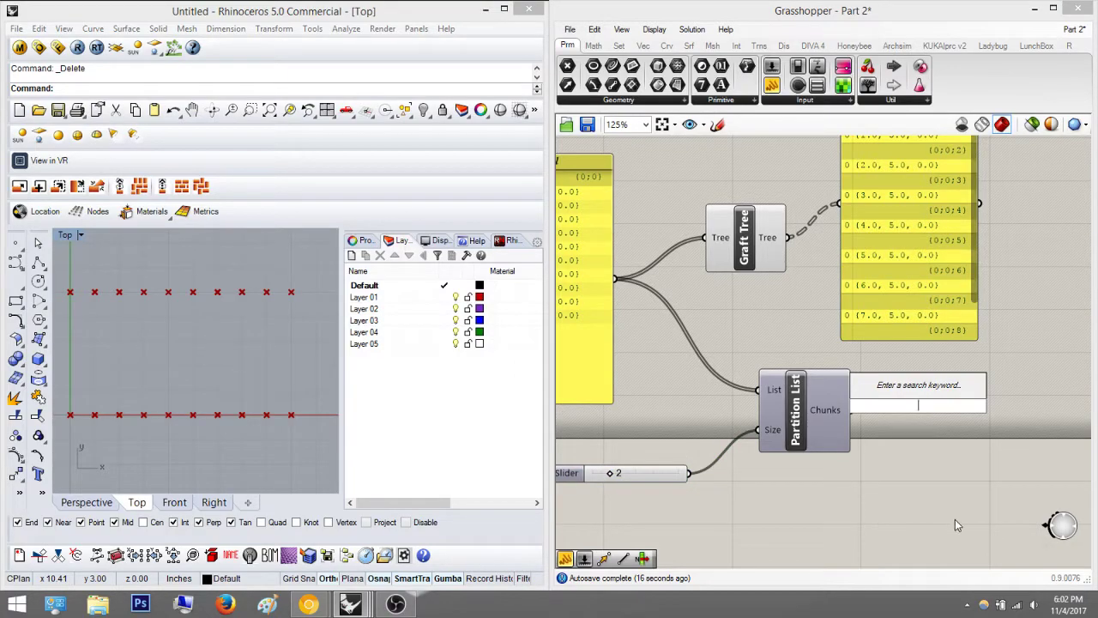
type("panel")
key("Return")
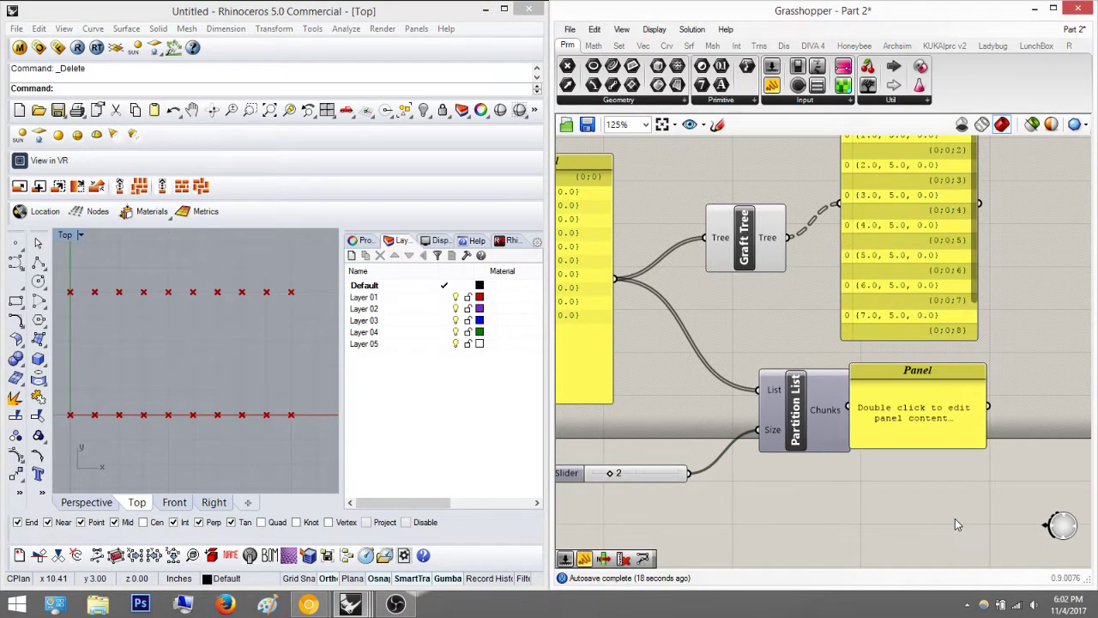
left_click_drag(916, 429, 1056, 467)
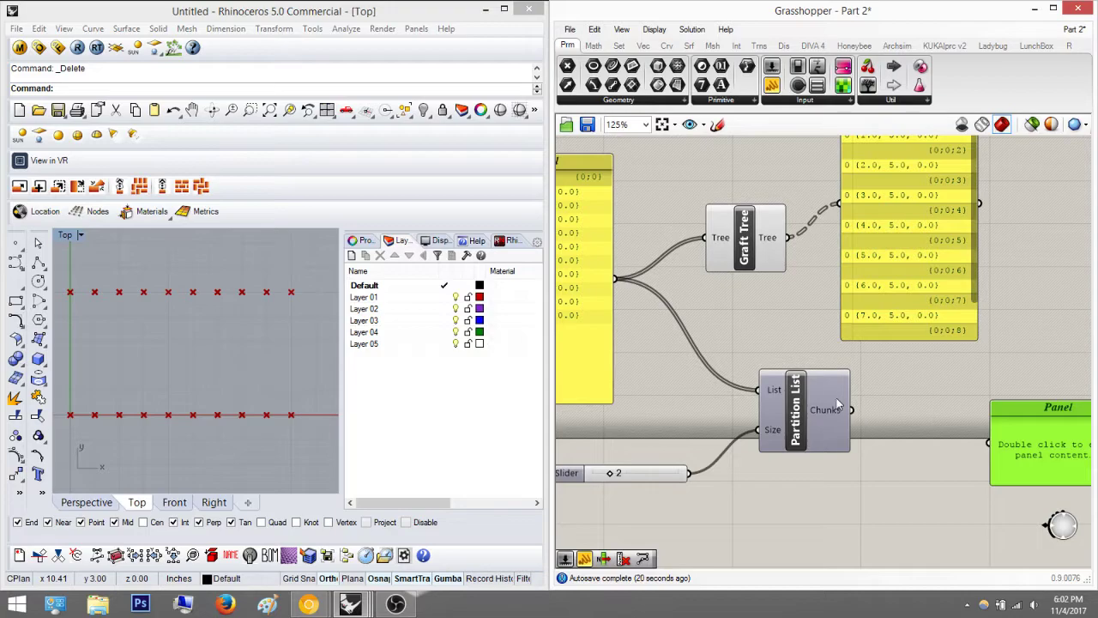
left_click_drag(855, 414, 988, 443)
Step: Enlarge the panel of partitioned points and place it beside the Graft Tree panel
right_click_drag(1054, 486, 907, 439)
left_click_drag(908, 437, 905, 549)
left_click_drag(954, 404, 982, 260)
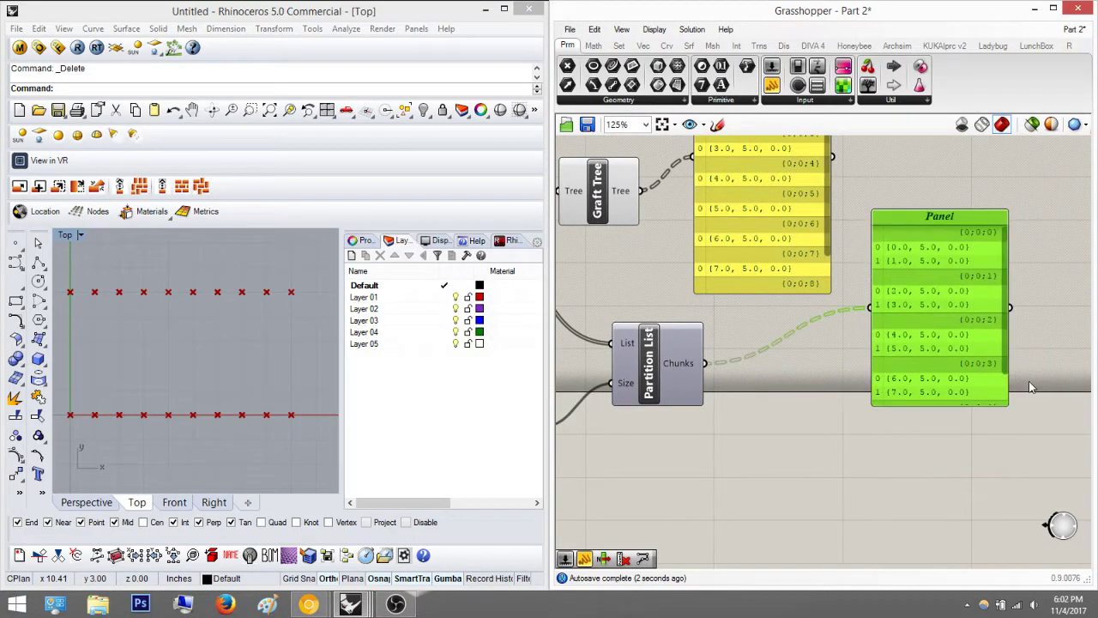
left_click(1029, 382)
right_click_drag(916, 301, 928, 415)
left_click_drag(928, 414, 899, 238)
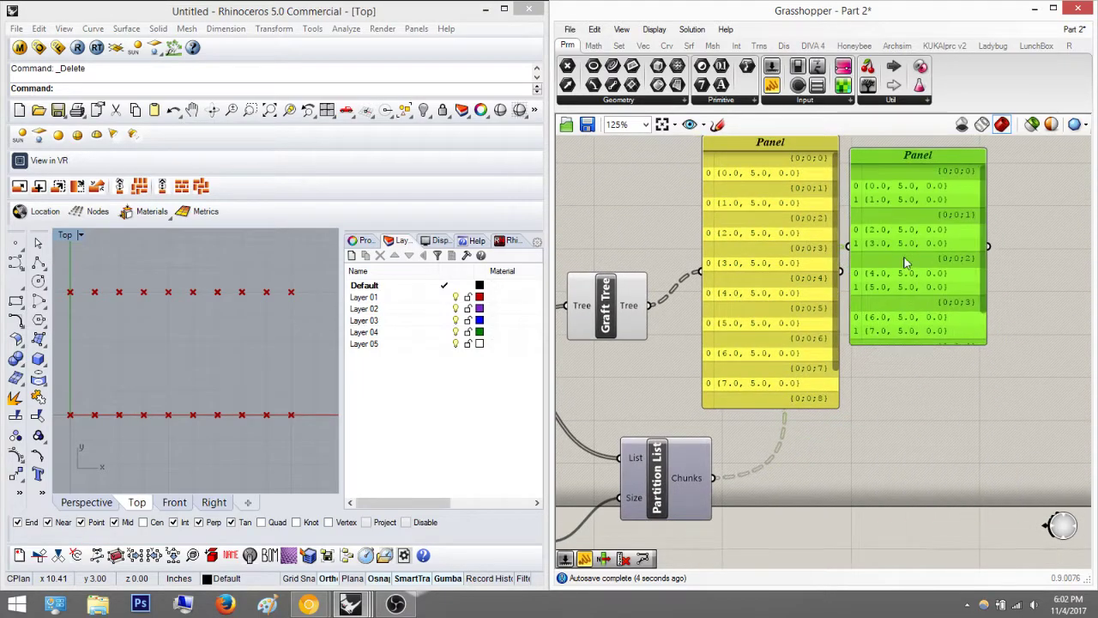
right_click_drag(898, 238, 898, 307)
left_click_drag(933, 410, 929, 482)
mouse_move(982, 370)
left_mouse_down()
mouse_move(970, 346)
mouse_move(976, 360)
left_mouse_up()
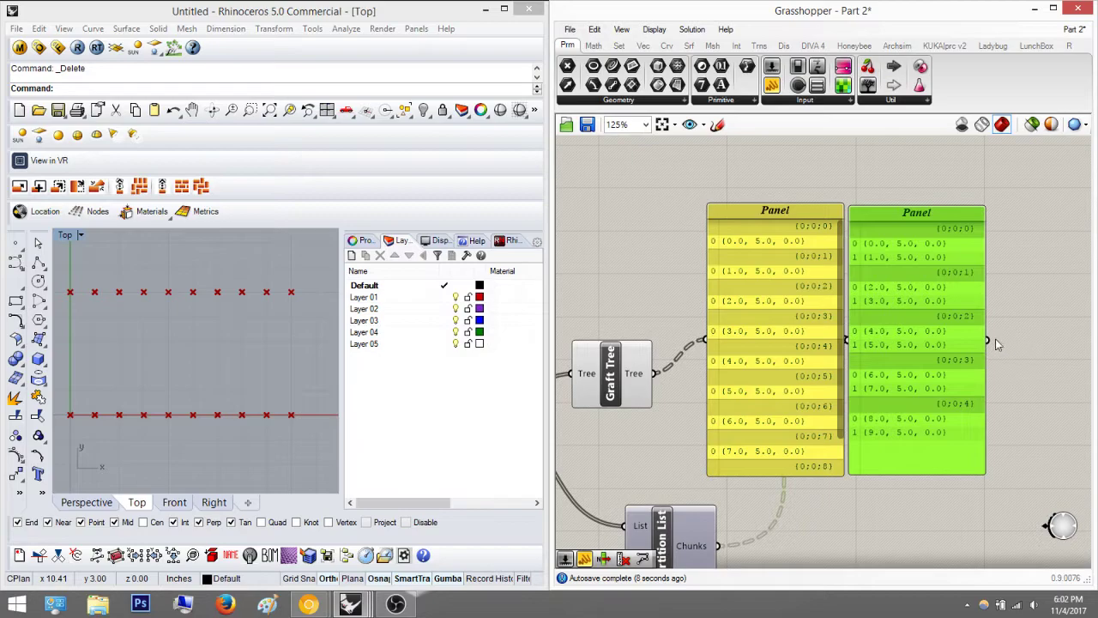
left_click(995, 338)
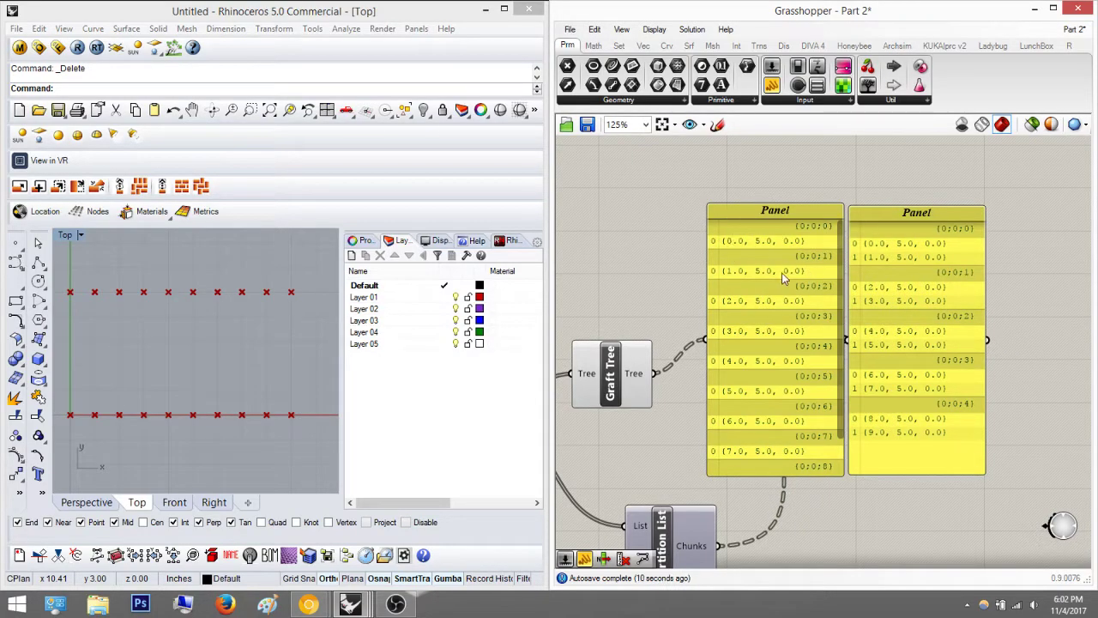
Step: Compare the branches in the Graft Tree panel with the paired points in the Partition List panel
right_click_drag(796, 293, 840, 300)
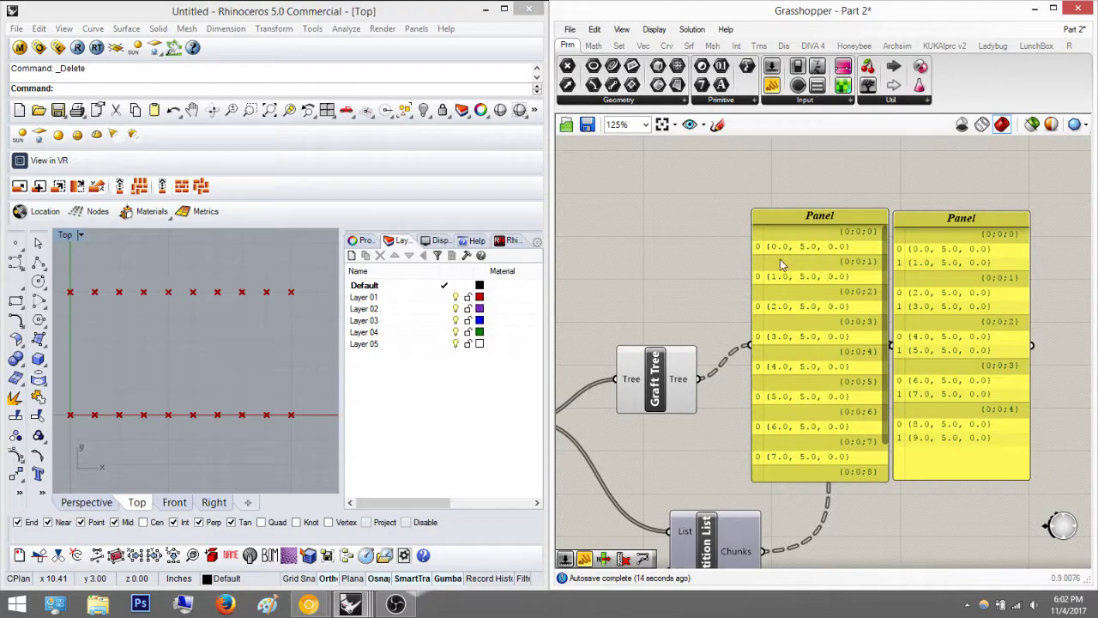
scroll(1009, 292, "up", 4)
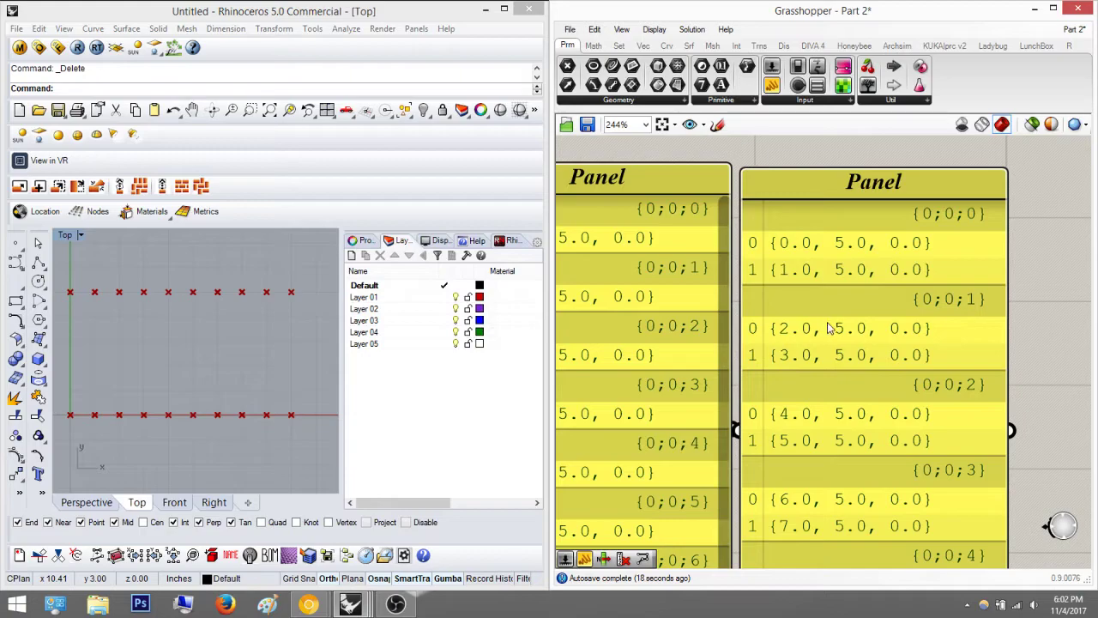
right_click_drag(827, 321, 927, 186)
right_click_drag(751, 254, 858, 286)
right_click_drag(763, 306, 803, 188)
right_click_drag(801, 366, 797, 326)
scroll(862, 405, "down", 1)
left_click_drag(873, 392, 882, 459)
right_click_drag(806, 400, 779, 500)
right_click_drag(811, 213, 789, 306)
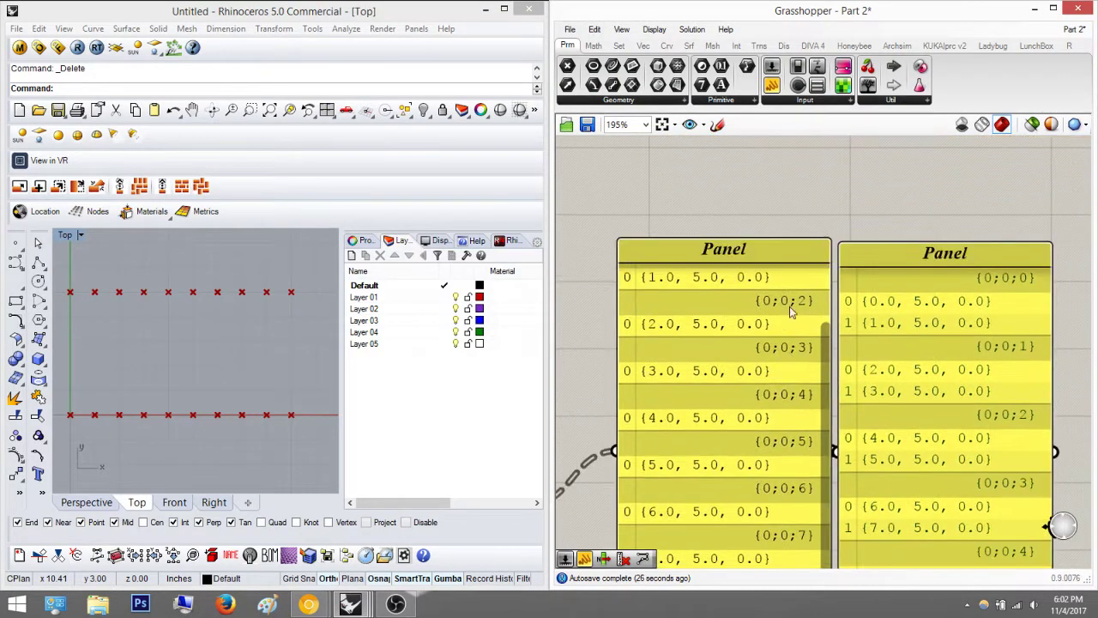
left_click_drag(826, 388, 830, 330)
scroll(828, 331, "up", 1)
scroll(776, 390, "down", 4)
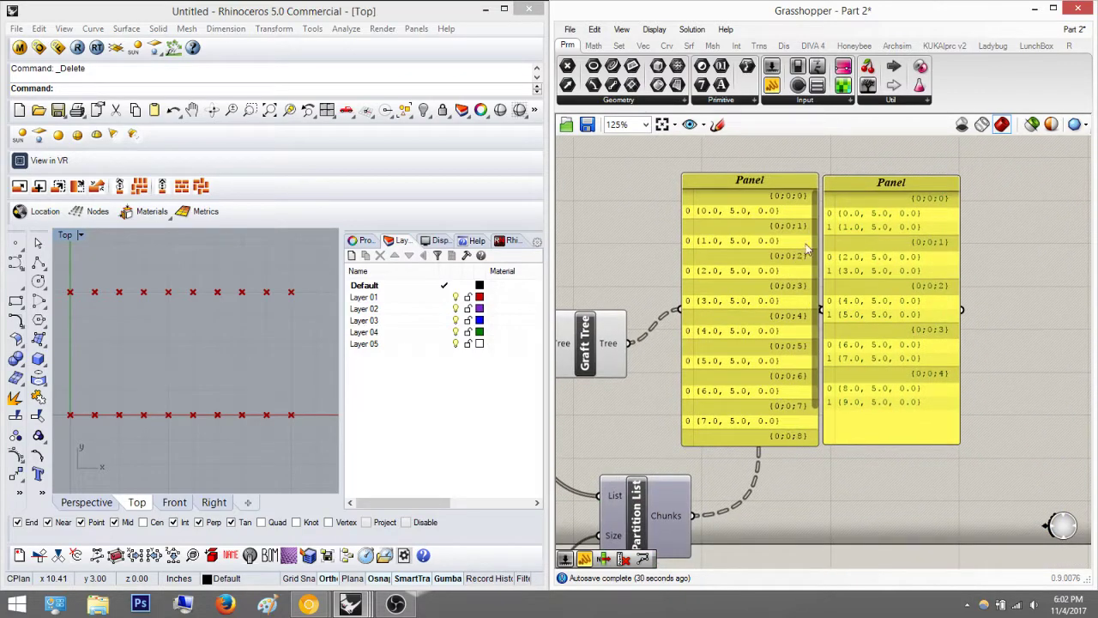
left_click_drag(814, 235, 824, 205)
right_click_drag(887, 195, 841, 195)
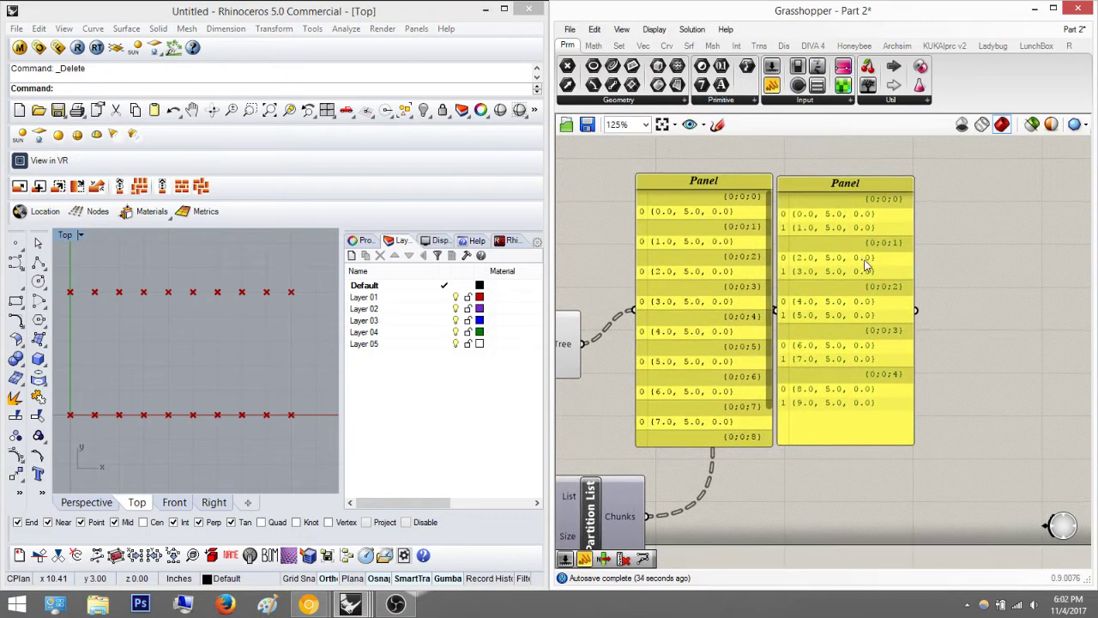
left_click_drag(864, 262, 899, 266)
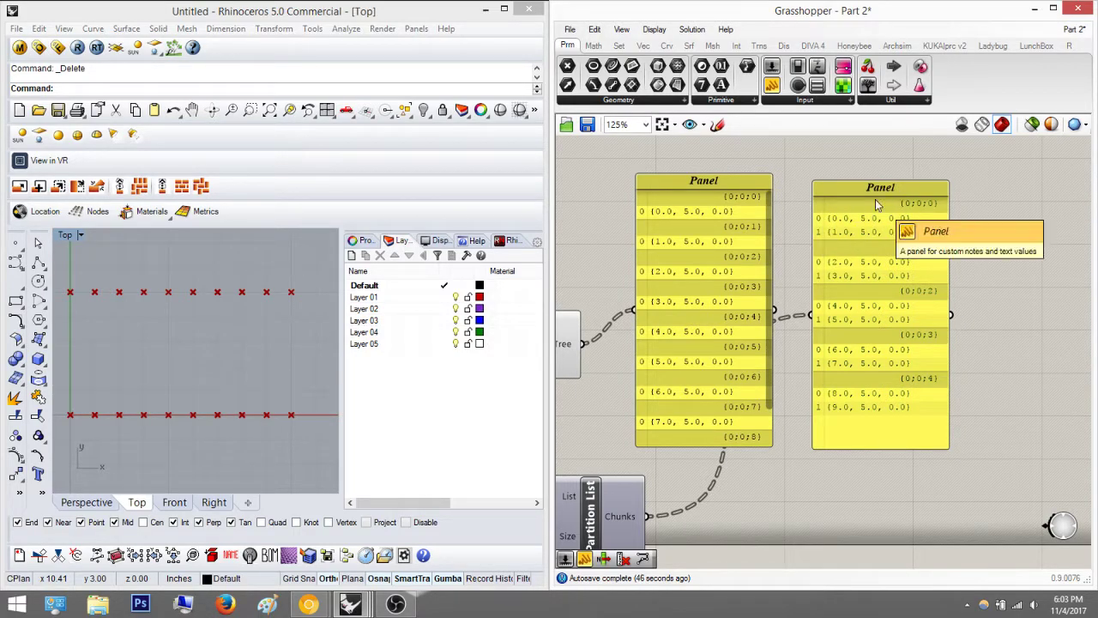
Step: Delete the demonstration Graft Tree and Partition List components together with their panels and number slider
right_click_drag(729, 414, 865, 323)
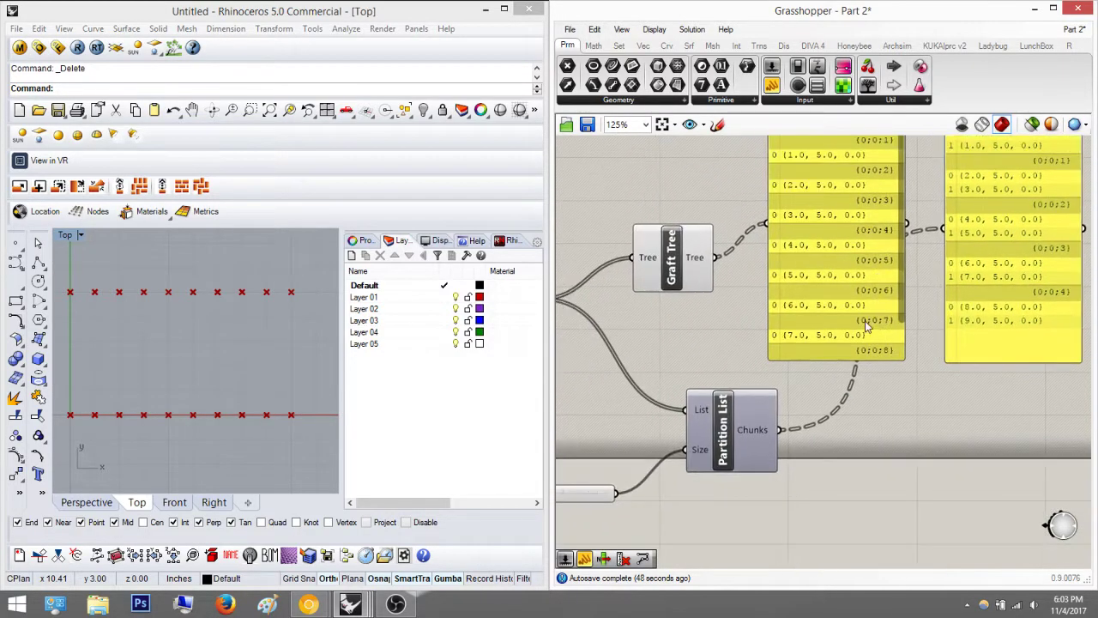
scroll(865, 322, "down", 2)
scroll(773, 392, "up", 4)
left_click(752, 393)
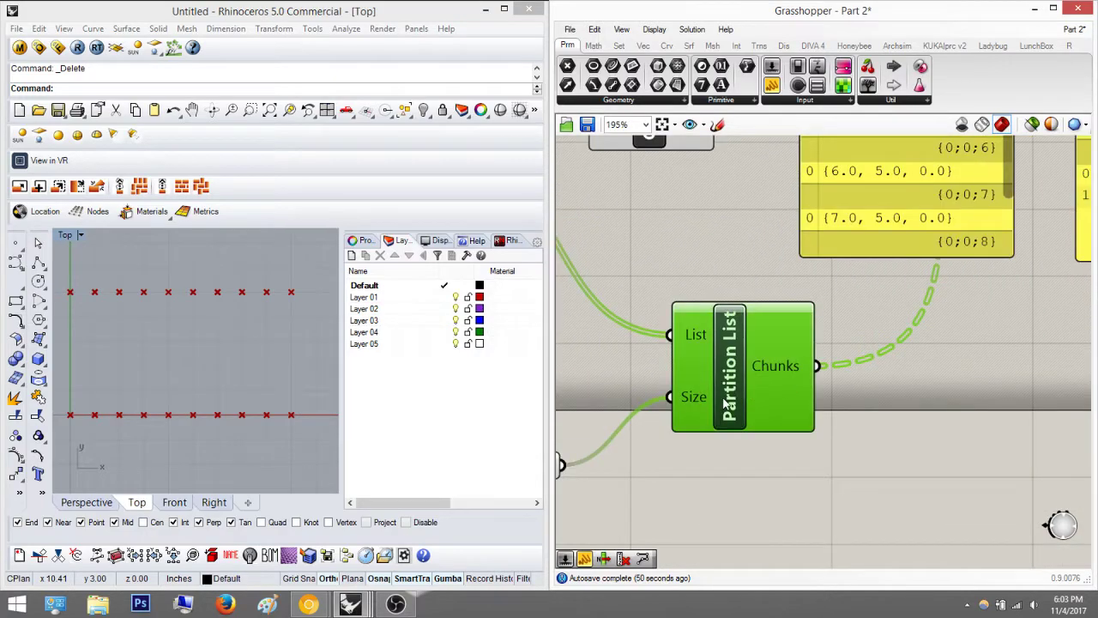
scroll(850, 347, "down", 3)
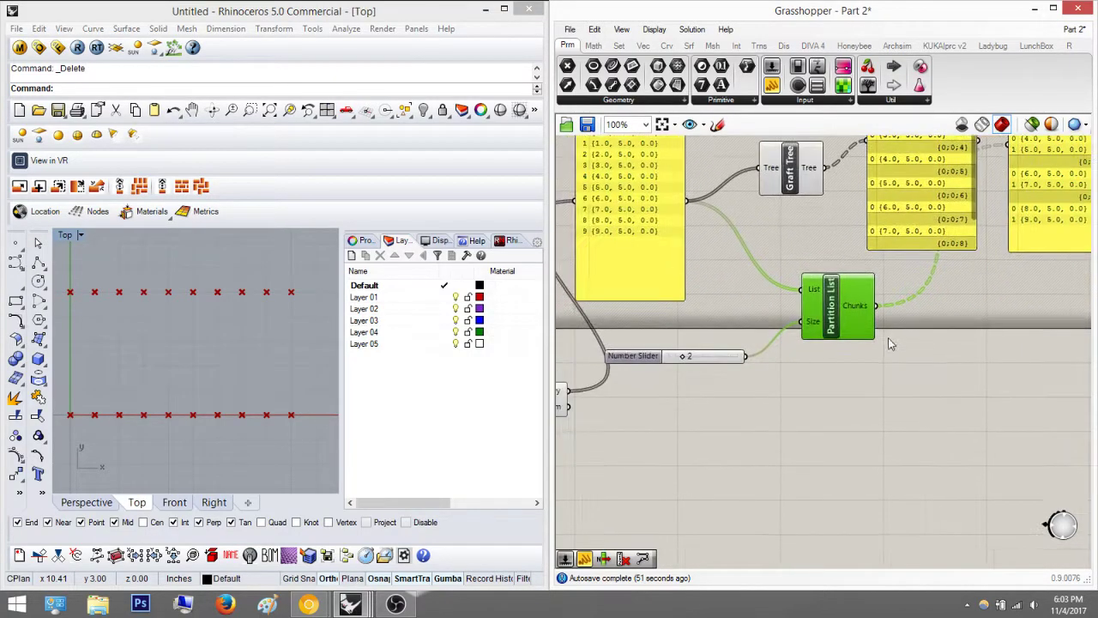
scroll(961, 425, "down", 2)
left_click_drag(1048, 398, 753, 204)
key("Delete")
Step: Add a Partition List component and connect the second Move component's Geometry output to its List input
right_click_drag(815, 311, 904, 251)
double_click(864, 364)
type("parti")
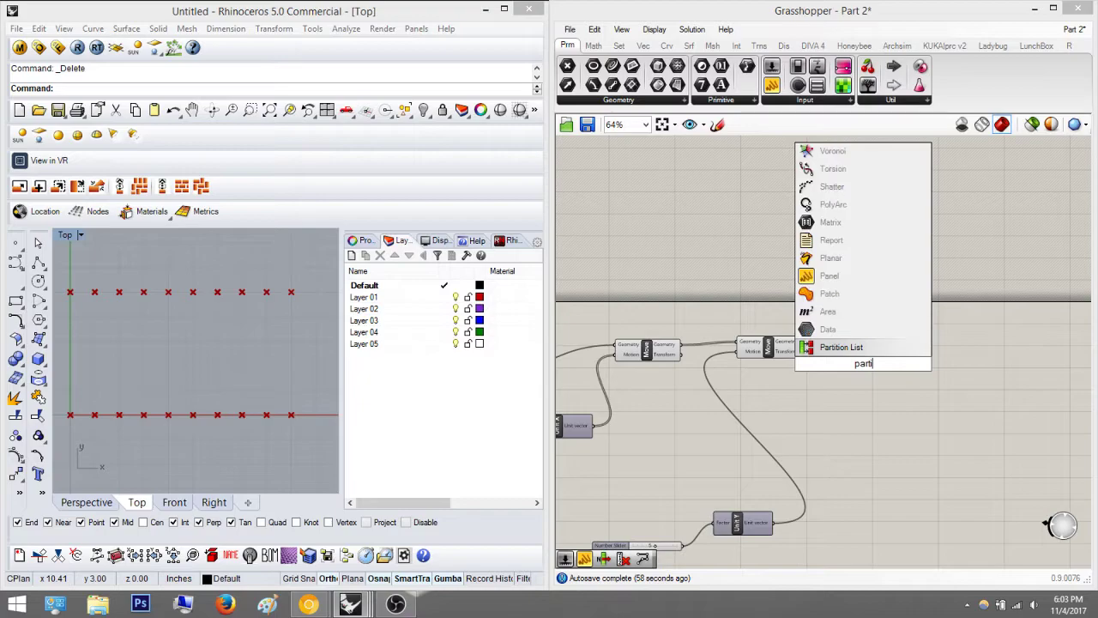
key("Return")
scroll(865, 367, "up", 4)
scroll(865, 367, "up", 1)
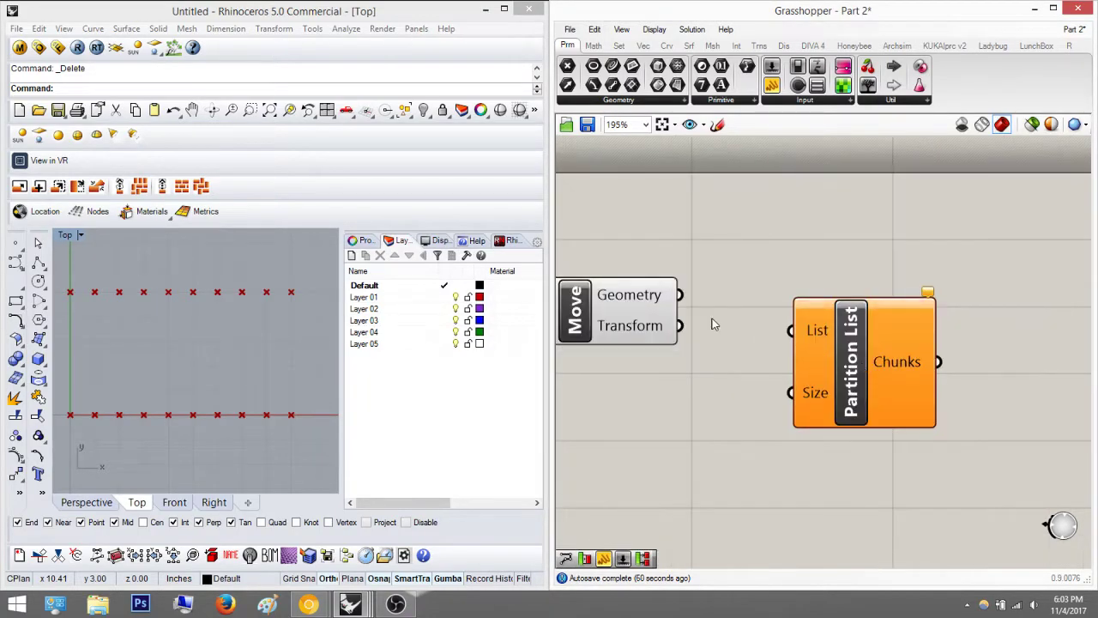
left_click_drag(685, 304, 791, 330)
left_click_drag(850, 361, 922, 341)
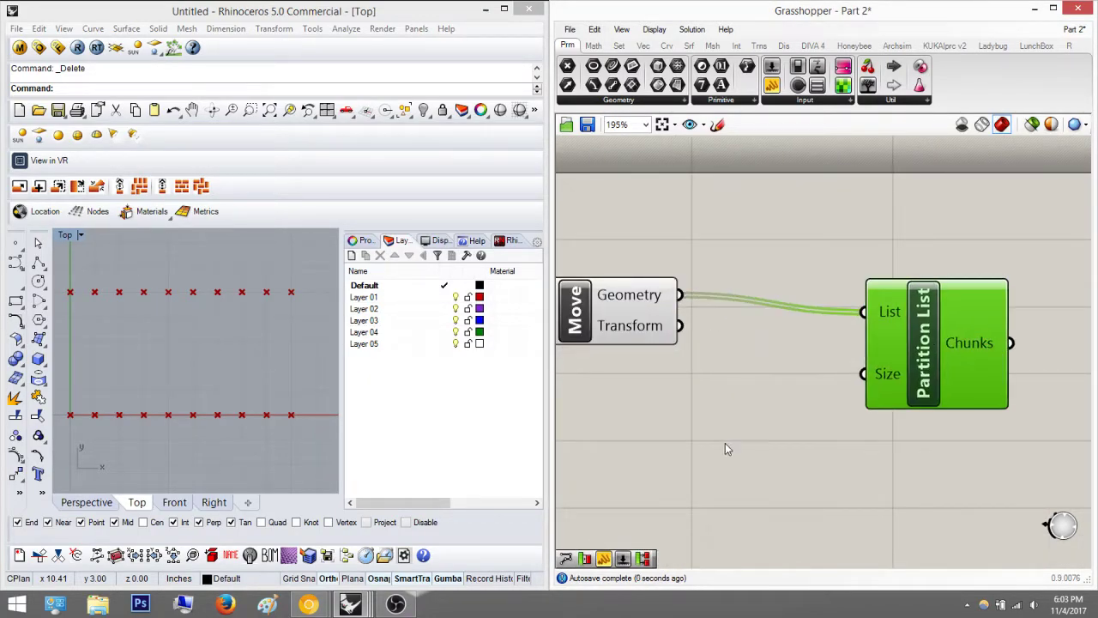
Step: Add a number slider set to 2 and connect it to the new Partition List's Size input
double_click(724, 444)
type("number")
key("Return")
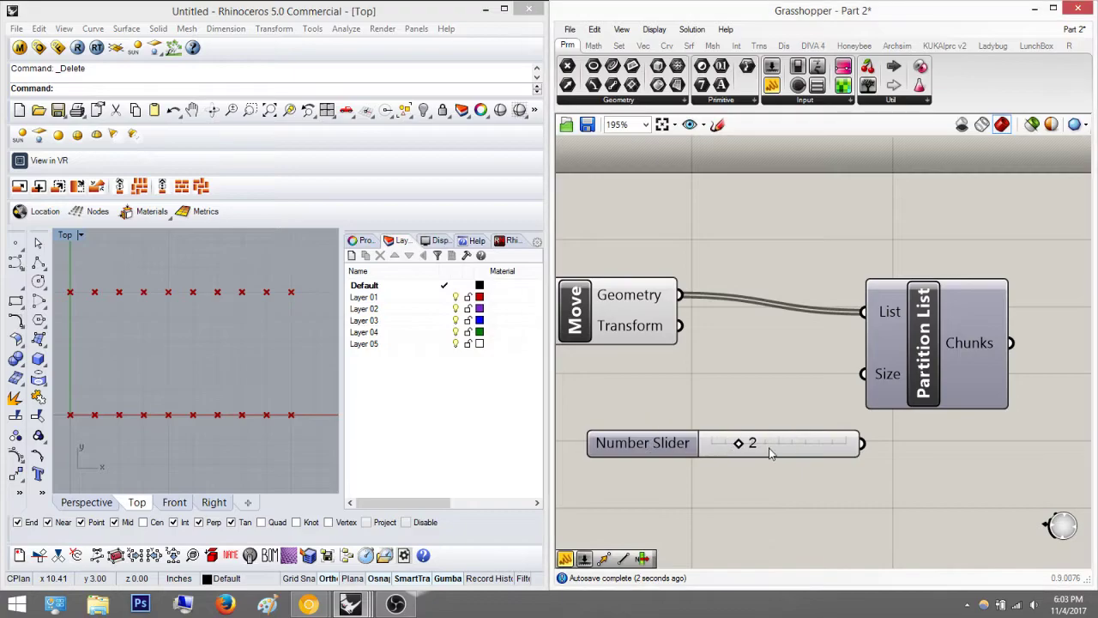
left_click_drag(865, 444, 868, 388)
left_click_drag(807, 445, 734, 424)
Step: Add a panel connected to Partition List's Chunks output, enlarge it and place it above the component
left_click_drag(772, 85, 1064, 186)
right_click_drag(995, 178, 778, 180)
left_click_drag(870, 204, 791, 344)
left_click_drag(898, 385, 898, 466)
scroll(944, 409, "down", 4)
left_click_drag(938, 391, 937, 474)
left_click_drag(933, 420, 920, 309)
left_click(995, 309)
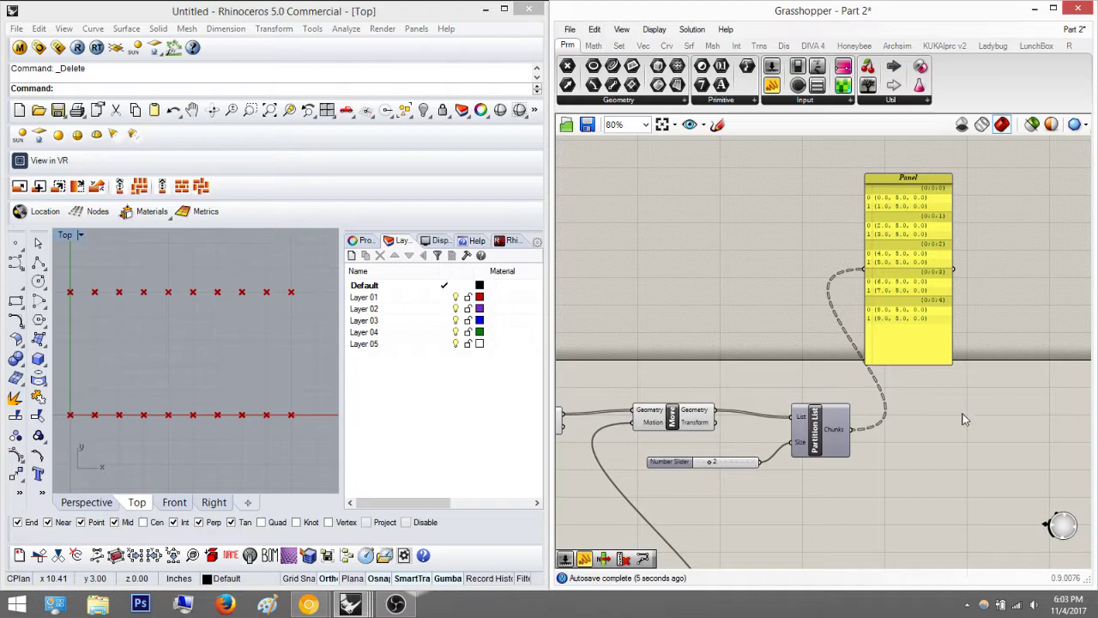
right_click_drag(777, 475, 728, 378)
double_click(1000, 366)
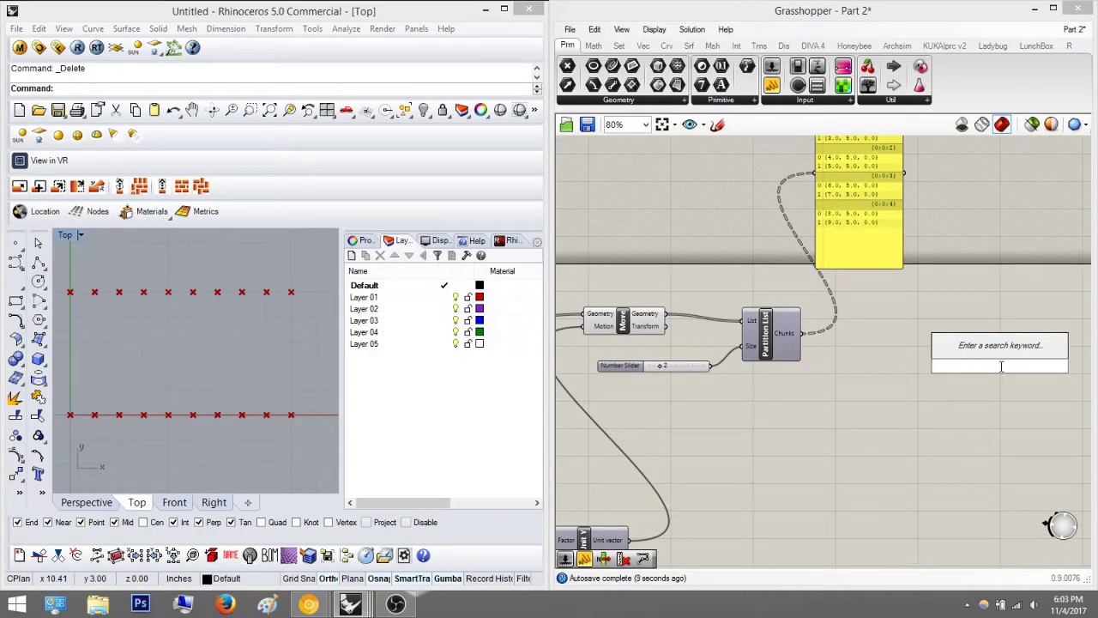
right_click_drag(844, 415, 971, 344)
Step: Add a second Partition List component and connect the first Move component's Geometry output to its List input
right_click_drag(767, 259, 925, 323)
left_click(814, 248)
left_click(776, 321)
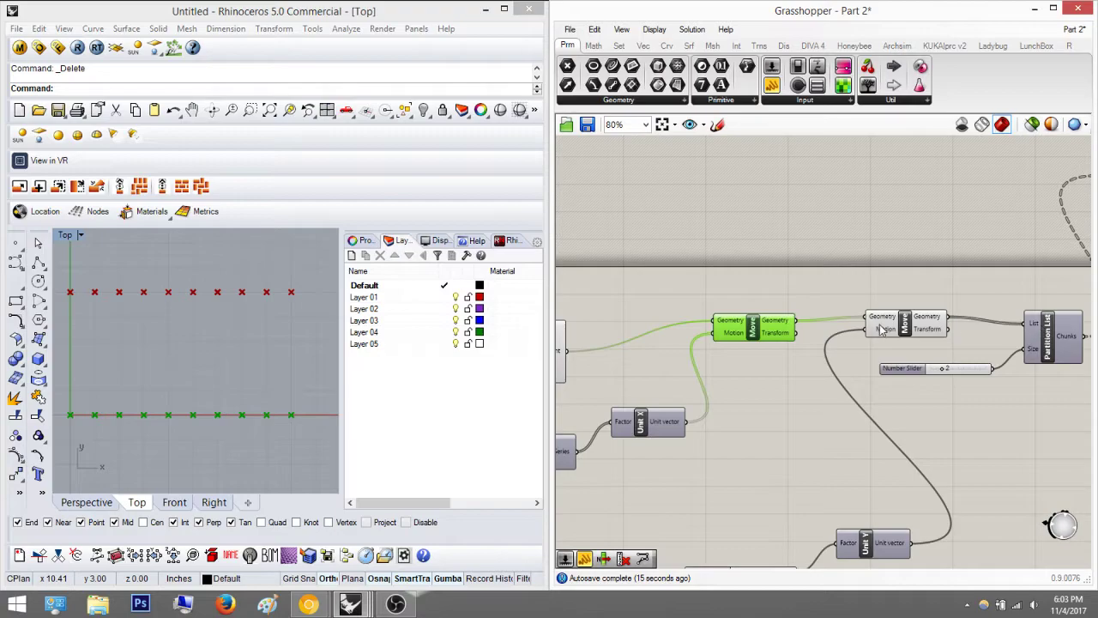
double_click(759, 419)
type("p")
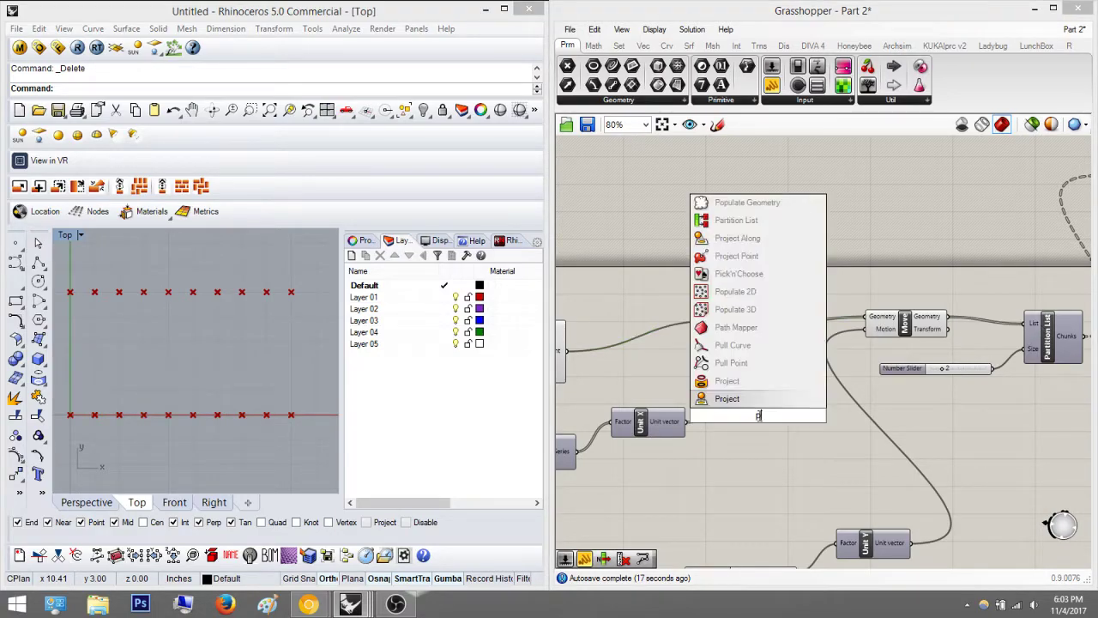
type("arto")
key("BackSpace")
type("i")
key("Return")
left_click_drag(796, 321, 899, 443)
Step: Place the second Partition List below the first and connect the existing size slider to its Size input
right_click_drag(967, 450, 869, 439)
left_click_drag(810, 436, 981, 416)
left_click_drag(897, 358, 931, 415)
Step: Add a panel and connect the second Partition List's Chunks output to it
right_click_drag(987, 450, 847, 483)
left_click(771, 85)
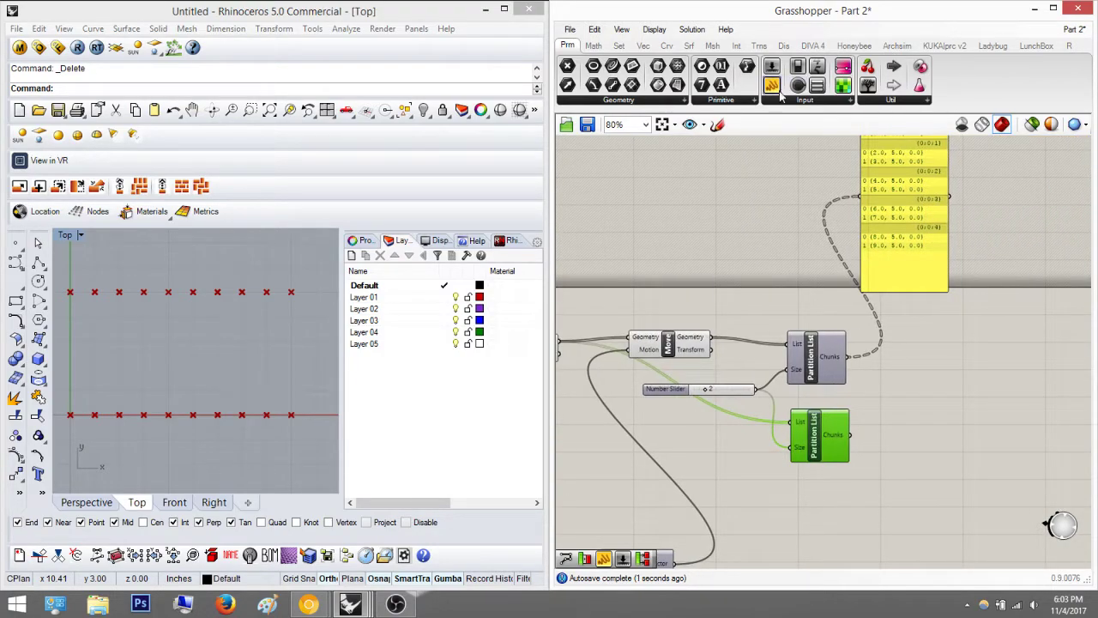
left_click(934, 477)
left_click_drag(888, 455, 934, 573)
left_click(934, 530)
Step: Enlarge the second Partition List's panel to fit all branches and move the first list's panel directly above it
right_click_drag(1011, 492, 966, 344)
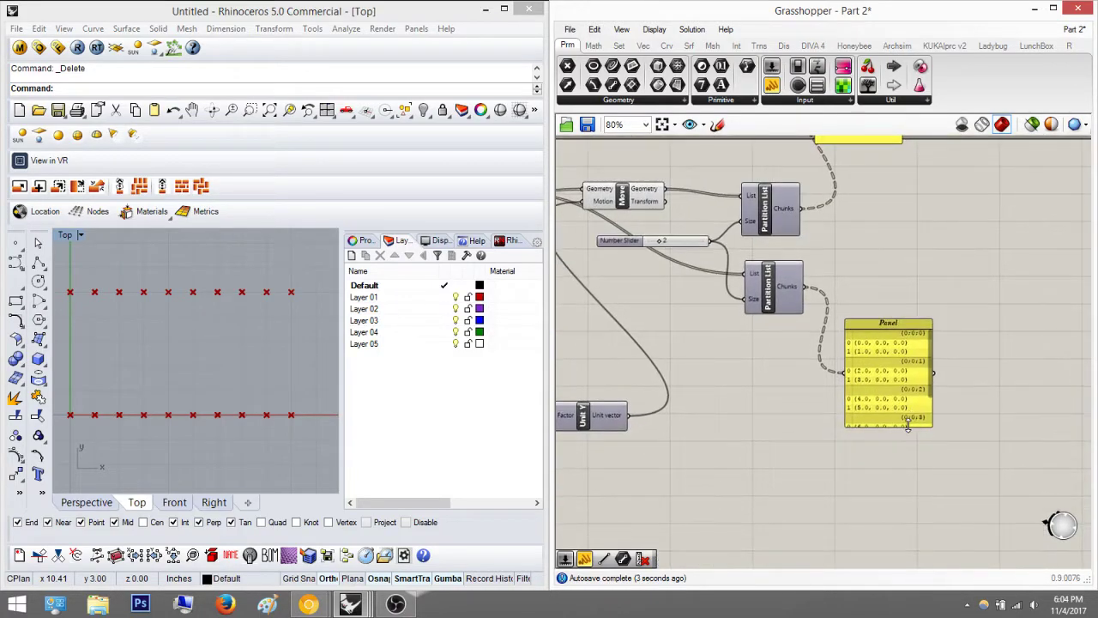
left_click_drag(918, 427, 911, 364)
right_click_drag(960, 337, 921, 427)
left_click(920, 427)
left_click_drag(870, 414, 872, 436)
left_click_drag(810, 174, 841, 276)
left_click(917, 280)
Step: Examine the branches in both partition panels and relate them to the two point rows in the Rhino viewport
right_click_drag(917, 279, 902, 282)
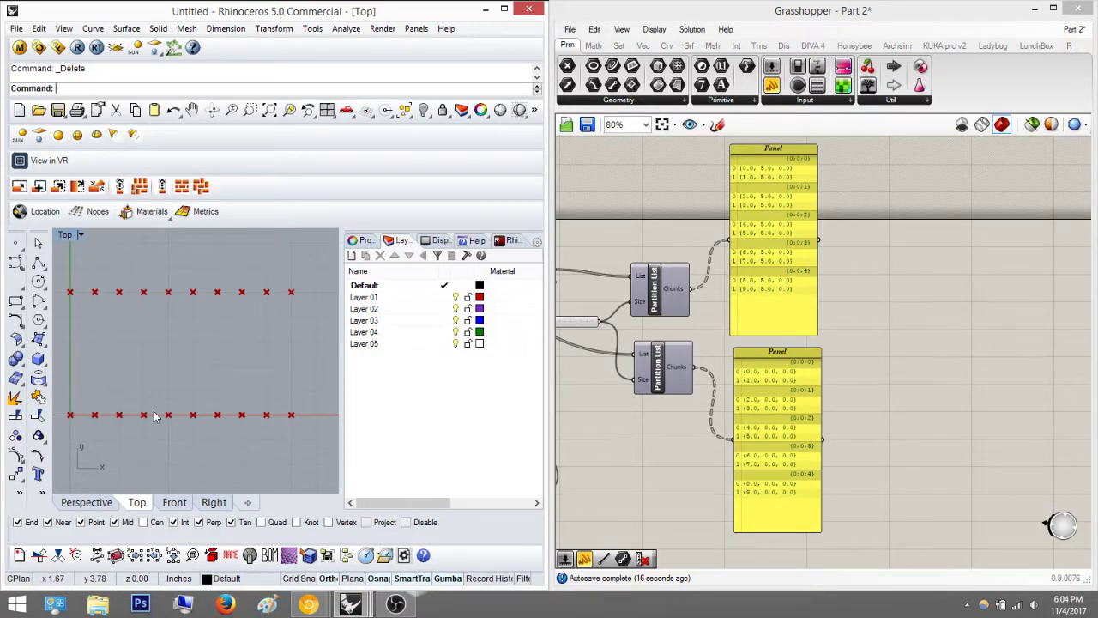
right_click_drag(789, 378, 734, 357)
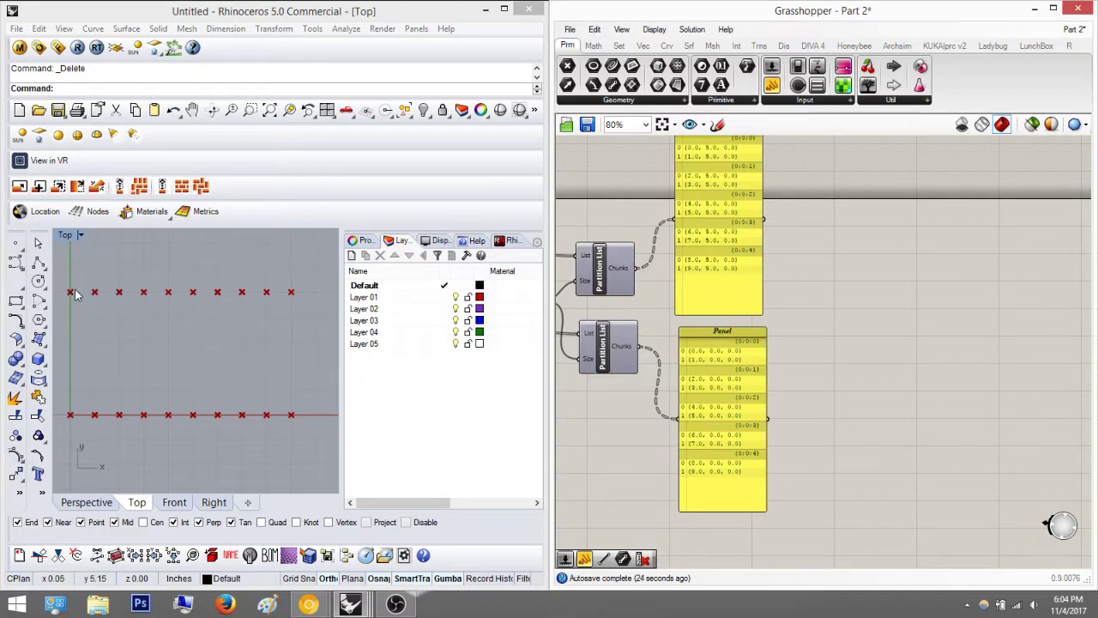
right_click_drag(701, 318, 702, 375)
scroll(679, 323, "up", 5)
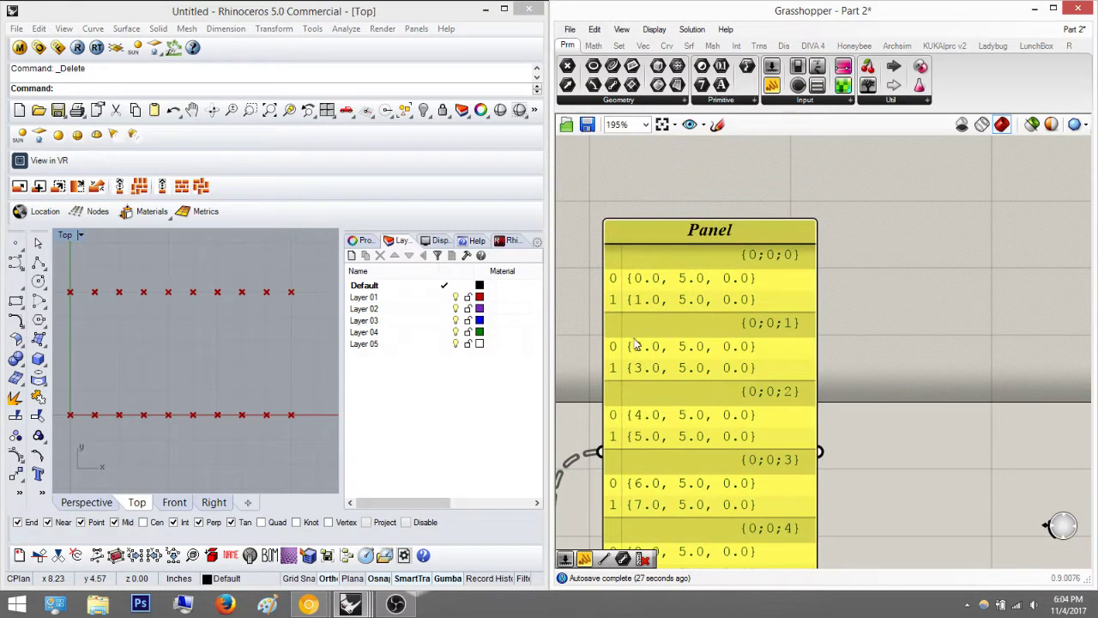
scroll(819, 309, "up", 2)
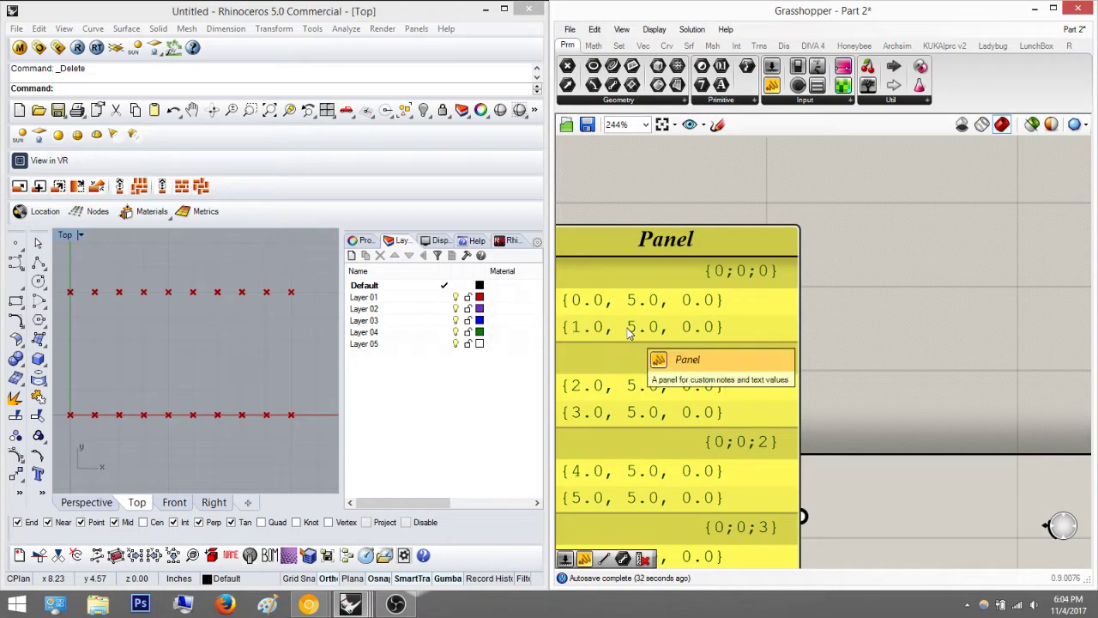
right_click_drag(633, 331, 700, 292)
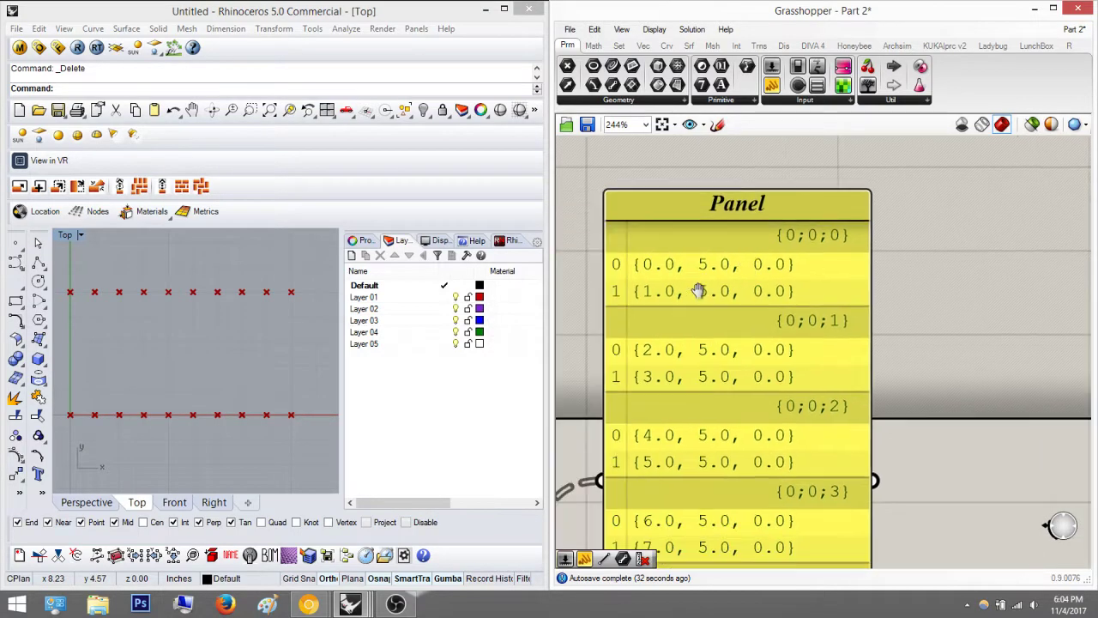
left_click(522, 317)
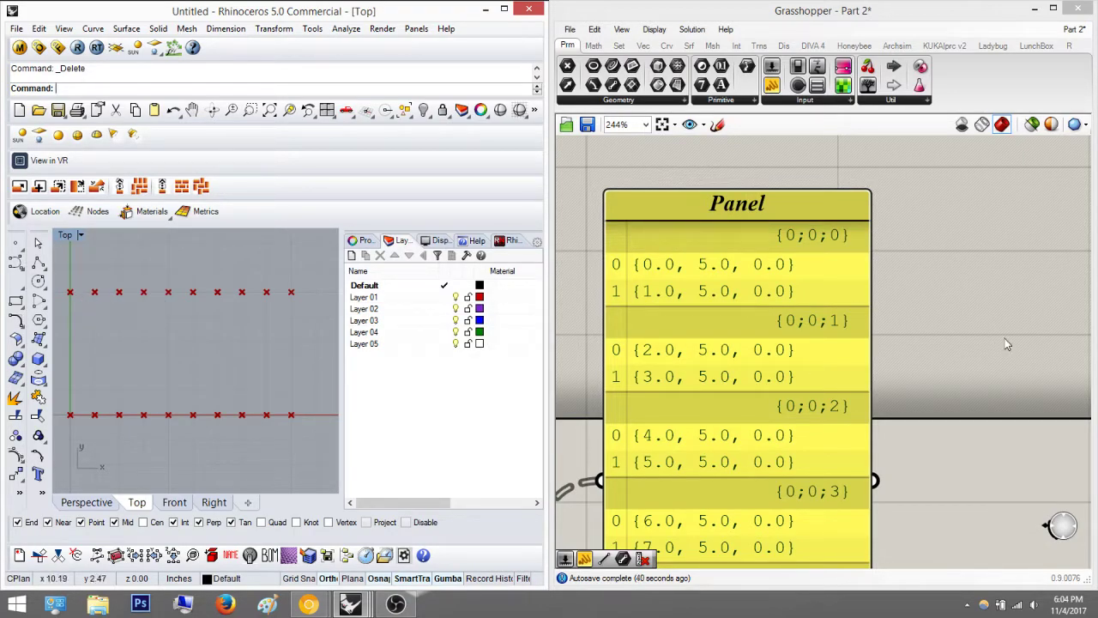
Step: Add a PolyLine component beside the upper panel of partitioned points
right_click_drag(1004, 338, 902, 317)
double_click(902, 317)
type("poly")
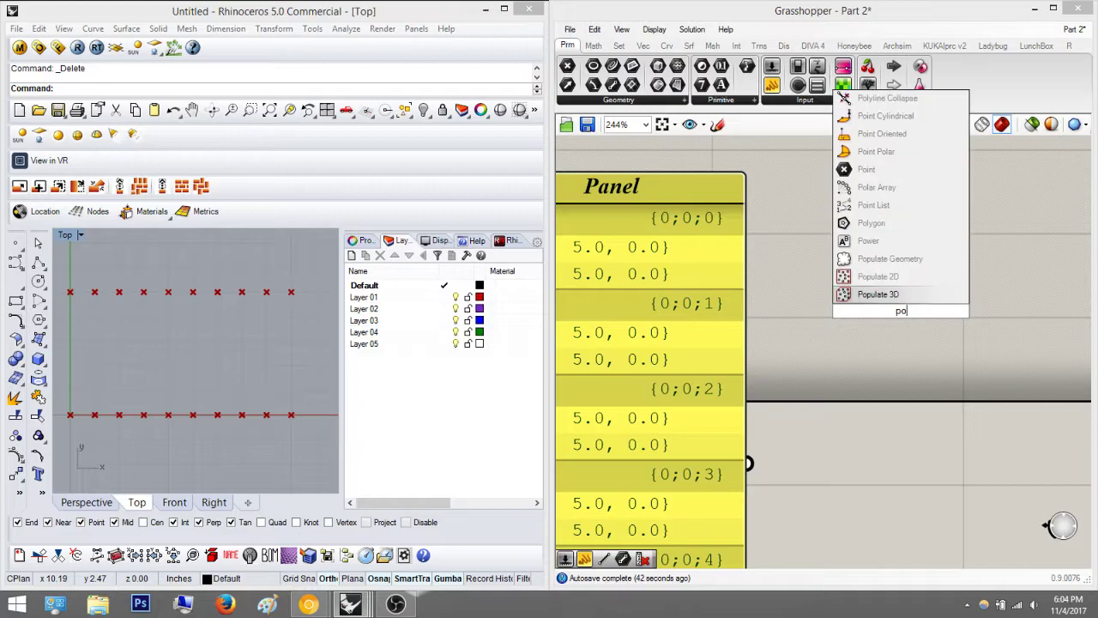
key("Up")
key("Up")
key("Up")
key("Up")
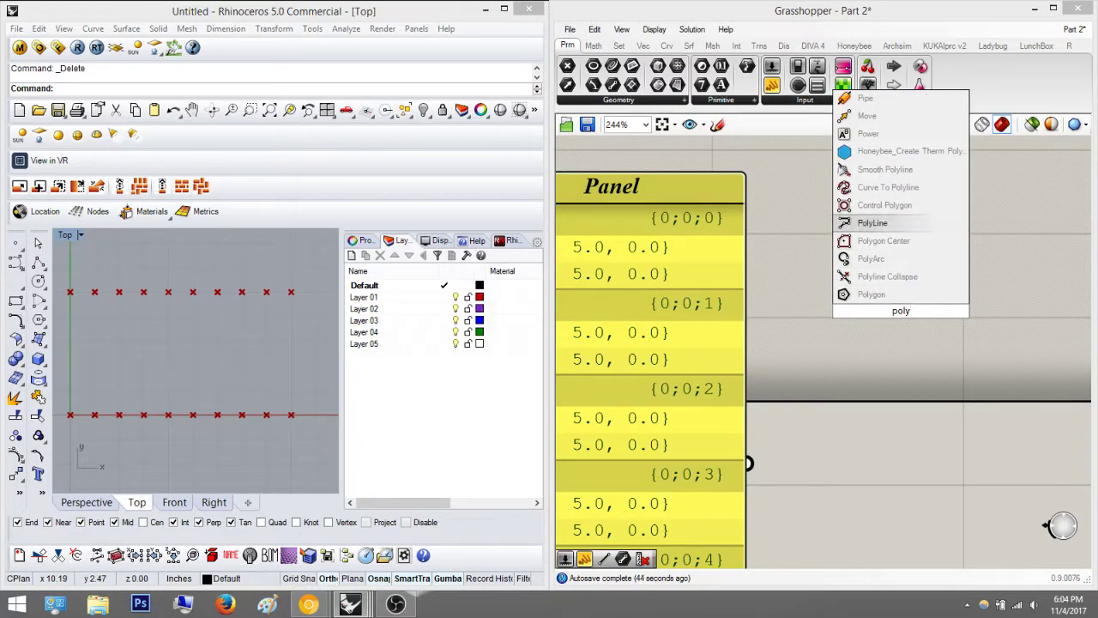
key("Return")
Step: Connect the upper panel's output to the PolyLine's Vertices input and inspect the upper row's segments in the Rhino viewport
left_click_drag(796, 286, 748, 463)
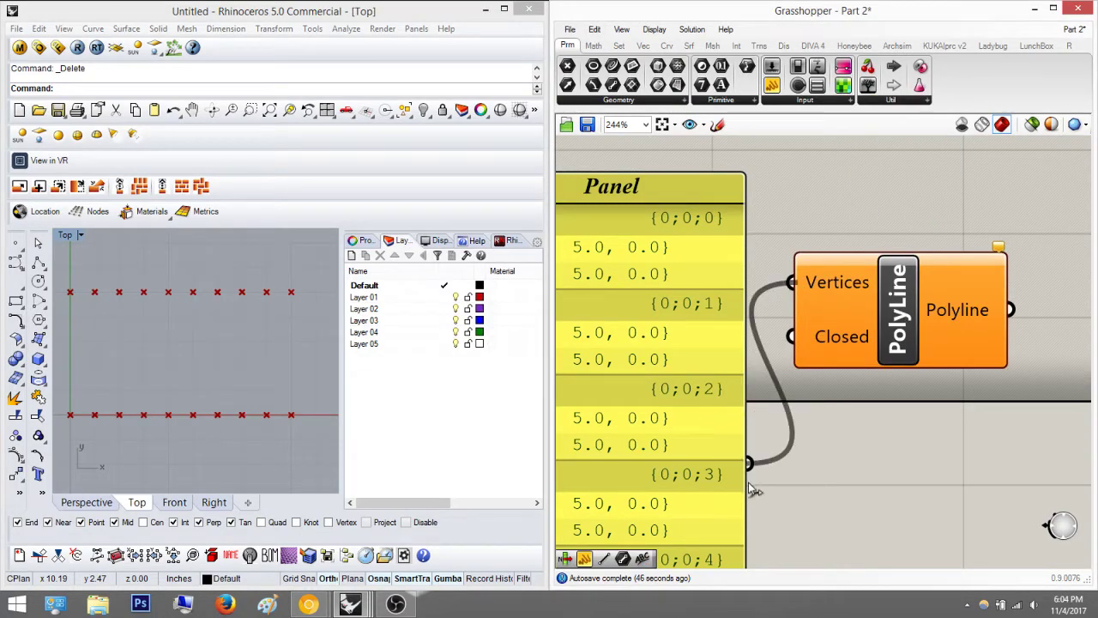
right_click_drag(849, 370, 871, 287)
scroll(871, 288, "down", 5)
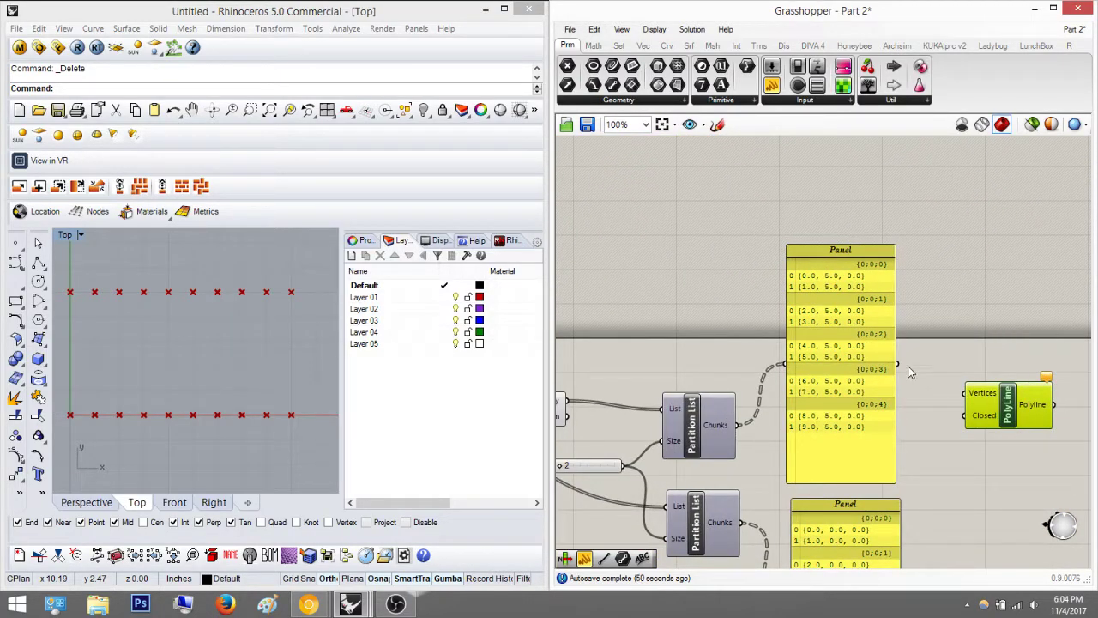
left_click_drag(896, 363, 965, 393)
right_click_drag(201, 327, 255, 335)
scroll(134, 299, "up", 9)
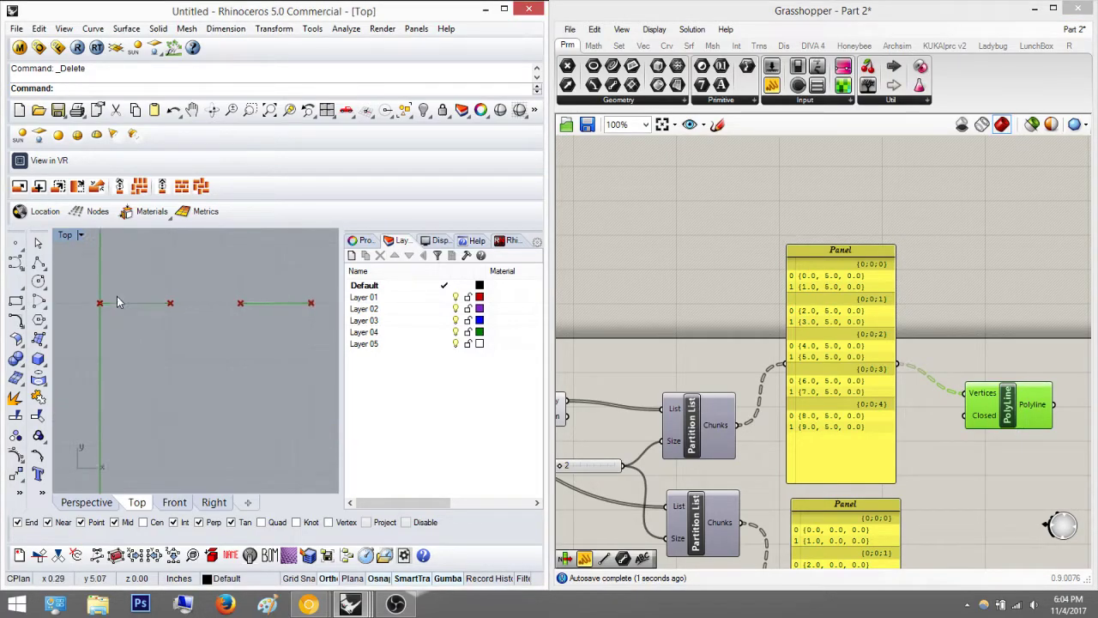
mouse_move(174, 301)
right_mouse_down()
mouse_move(139, 305)
mouse_move(159, 312)
right_mouse_up()
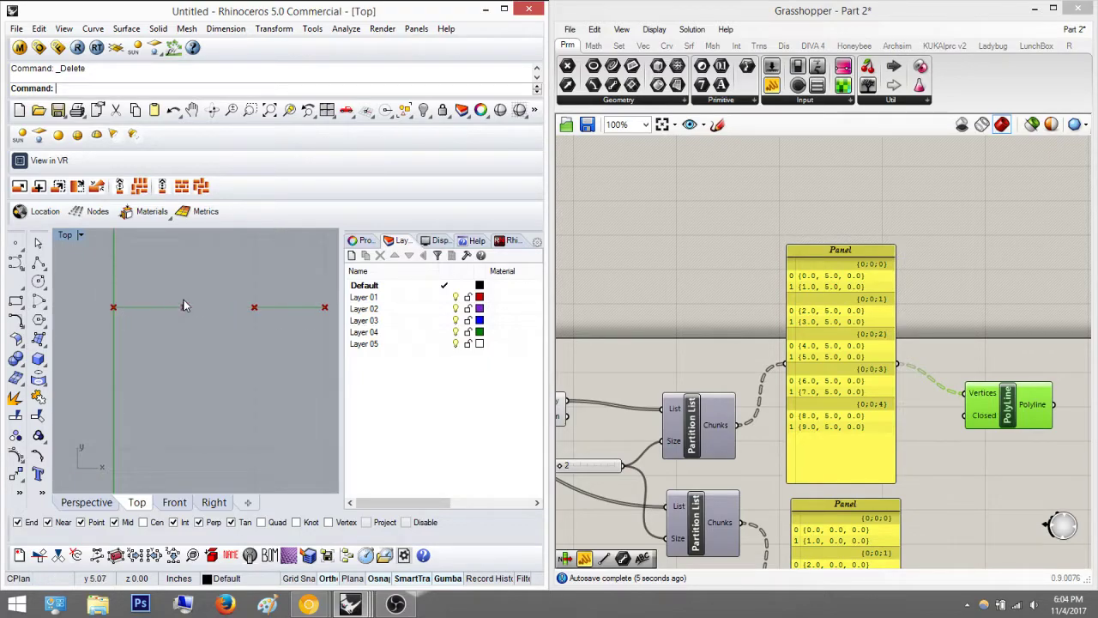
right_click_drag(281, 305, 236, 286)
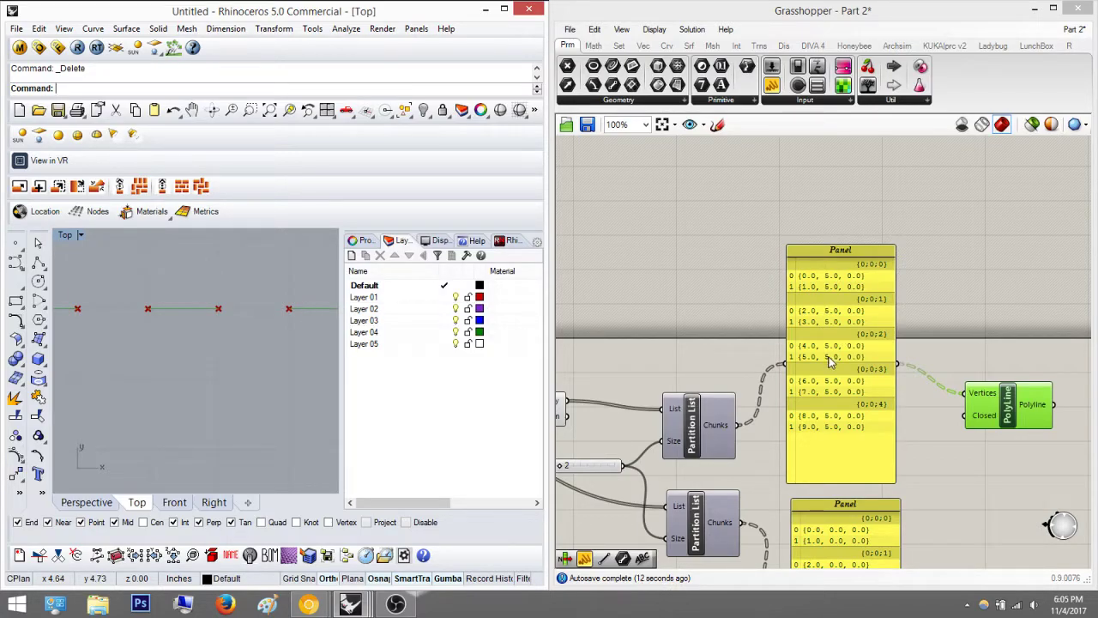
scroll(171, 354, "down", 8)
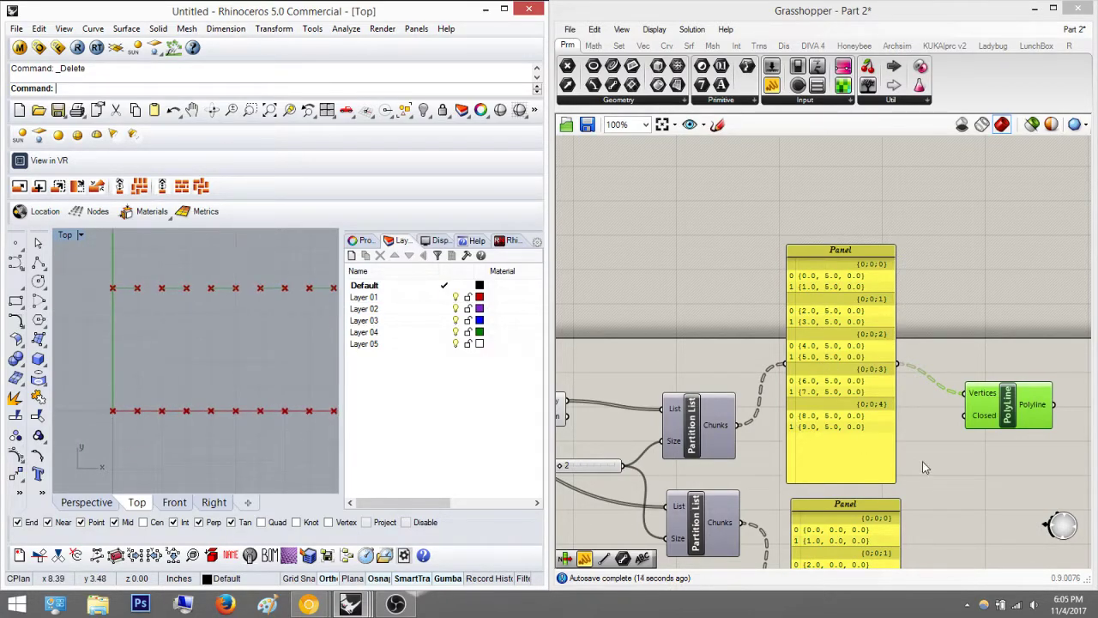
Step: Add a second PolyLine component beside the lower panel and connect that panel's output to its Vertices input
right_click_drag(923, 461, 855, 363)
right_click_drag(899, 458, 900, 419)
double_click(940, 441)
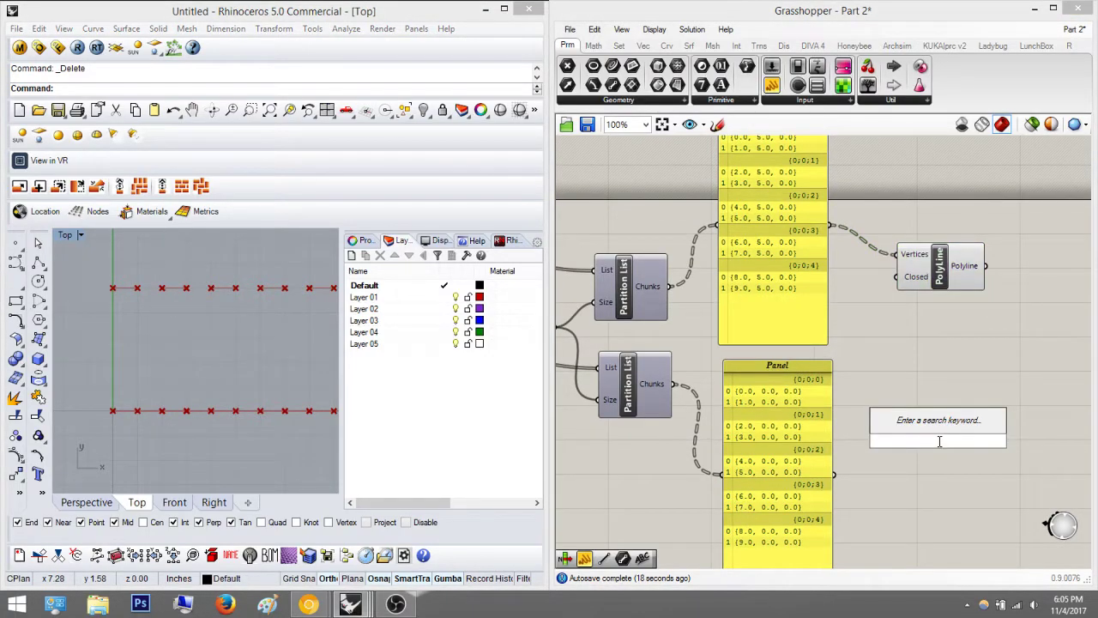
type("poly")
key("Up")
key("Up")
key("Up")
key("Up")
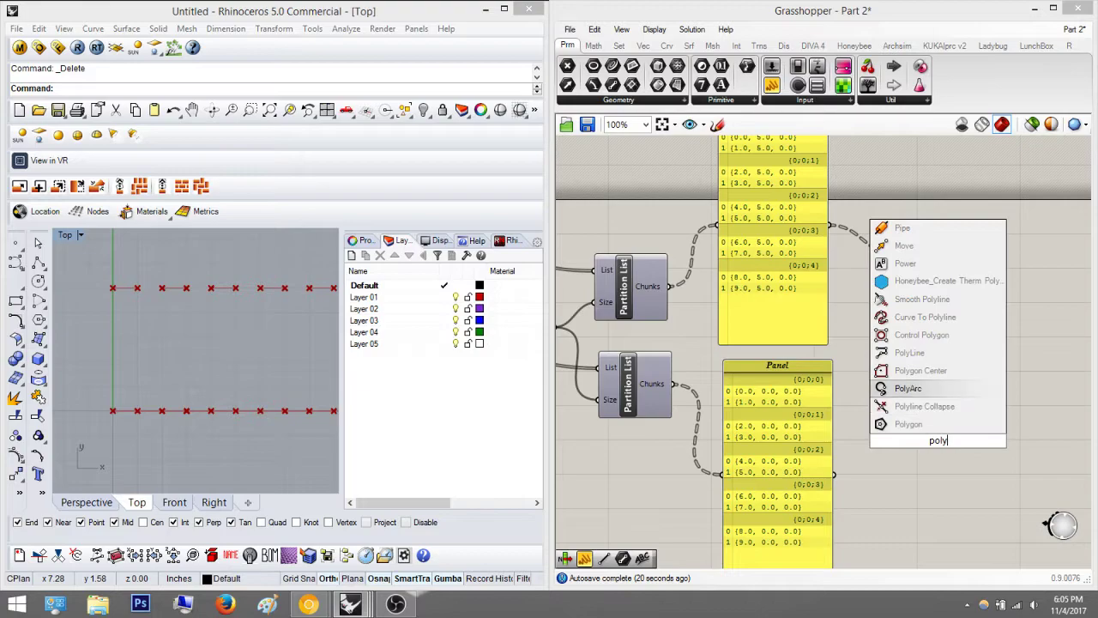
key("Return")
left_click_drag(898, 437, 834, 473)
Step: Examine how the line segments of the lower row align with those of the upper row in the Rhino viewport
left_click(181, 381)
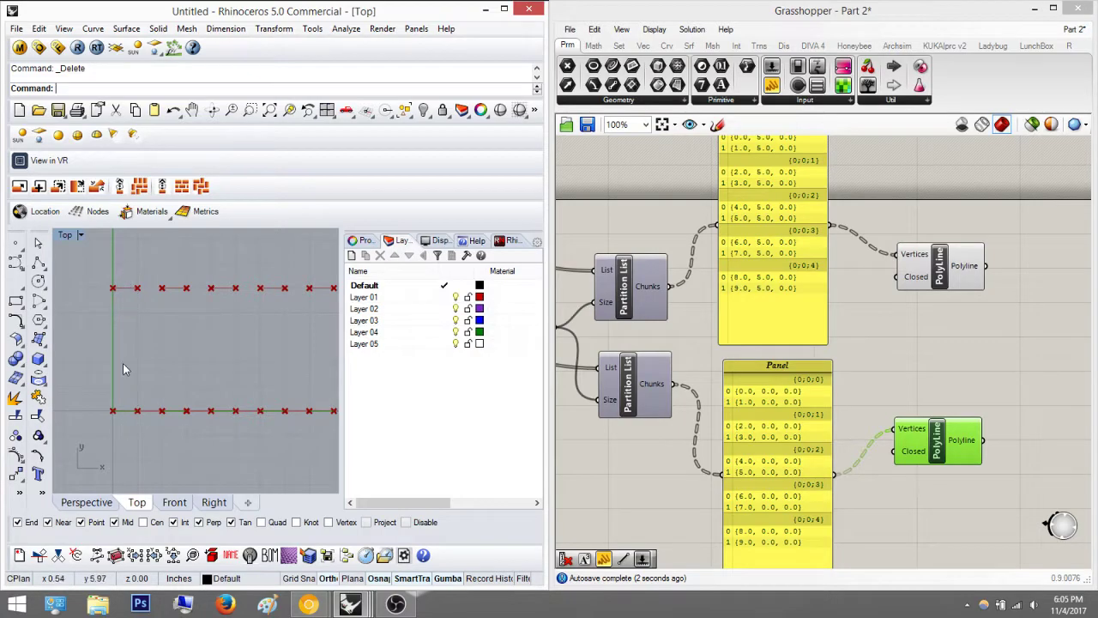
mouse_move(181, 382)
right_mouse_down()
mouse_move(201, 361)
mouse_move(192, 380)
right_mouse_up()
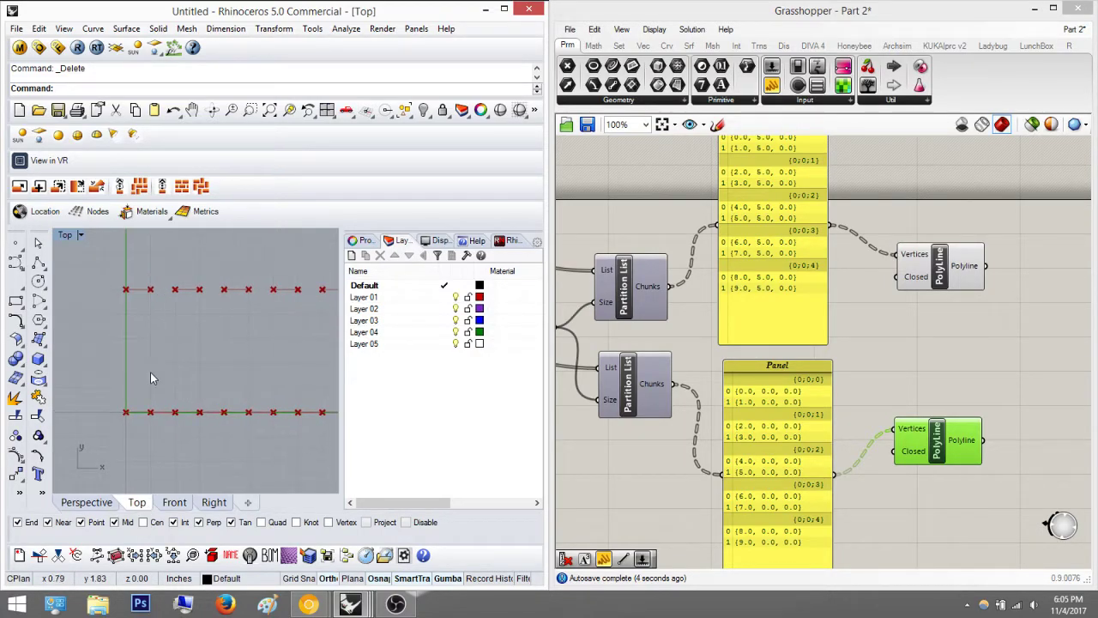
scroll(152, 415, "up", 5)
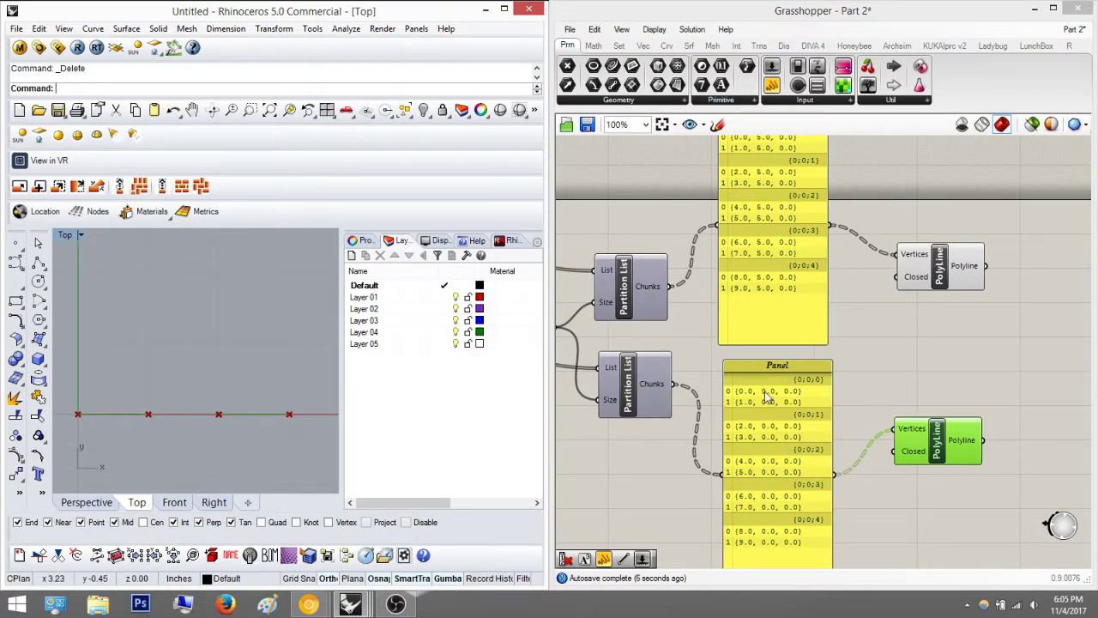
mouse_move(203, 403)
right_mouse_down()
mouse_move(218, 380)
mouse_move(184, 403)
right_mouse_up()
scroll(255, 357, "down", 10)
right_click_drag(237, 361, 215, 392)
Step: Add a Cull Index component below the second Move component
right_click_drag(733, 255, 706, 357)
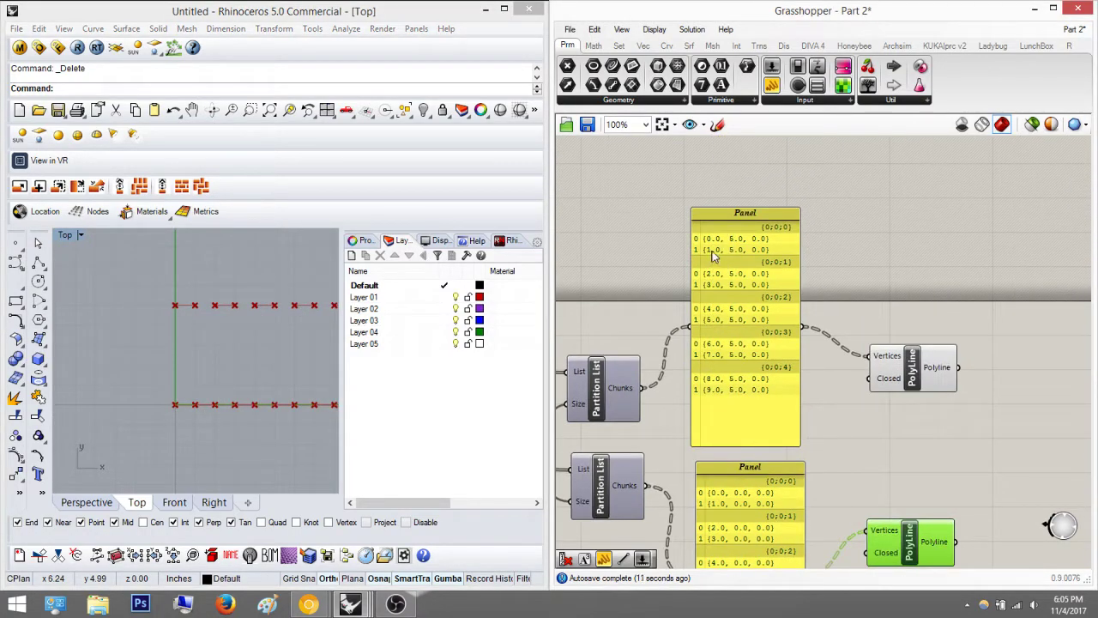
scroll(711, 258, "up", 2)
right_click_drag(732, 418, 881, 400)
scroll(837, 348, "down", 5)
scroll(884, 350, "up", 4)
double_click(877, 396)
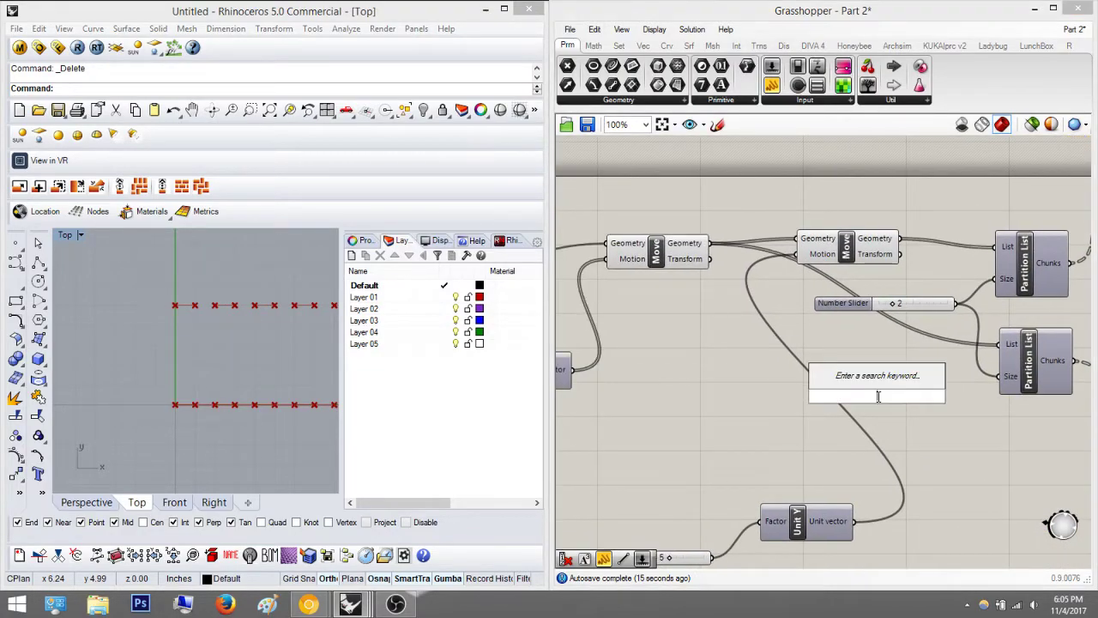
type("cull index")
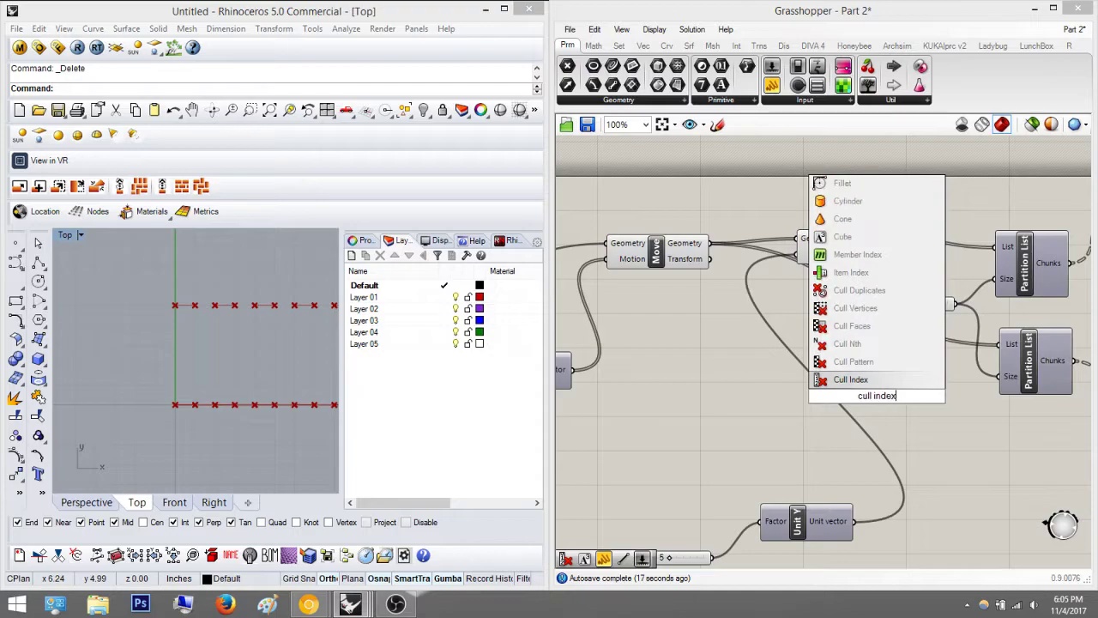
key("Return")
Step: Connect the first Move's Geometry output to the Cull Index's List input
scroll(923, 390, "down", 5)
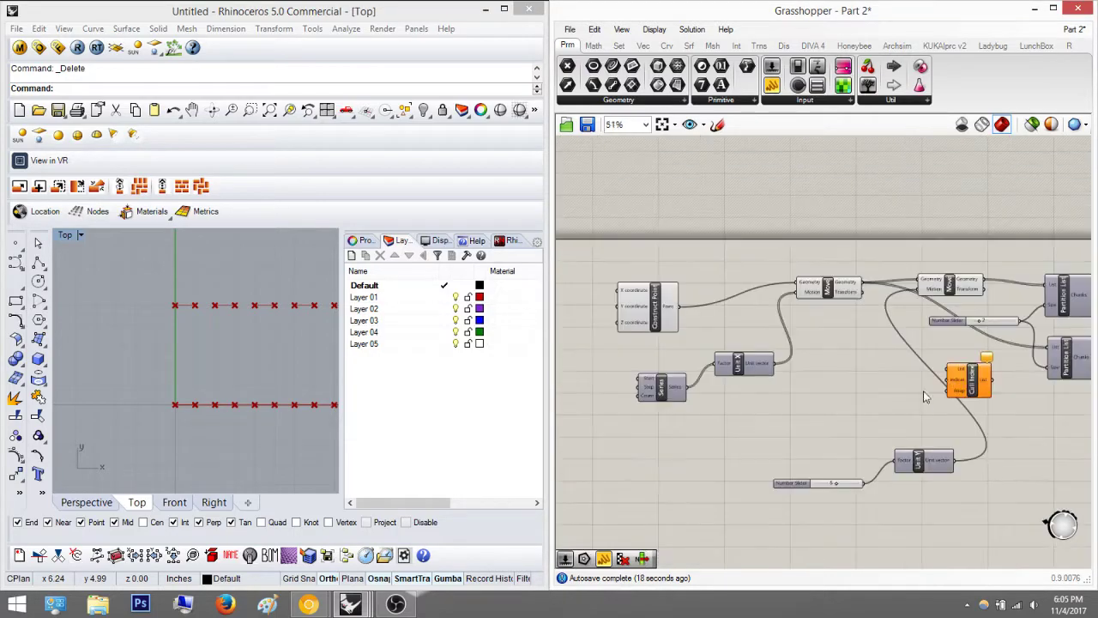
scroll(873, 429, "up", 8)
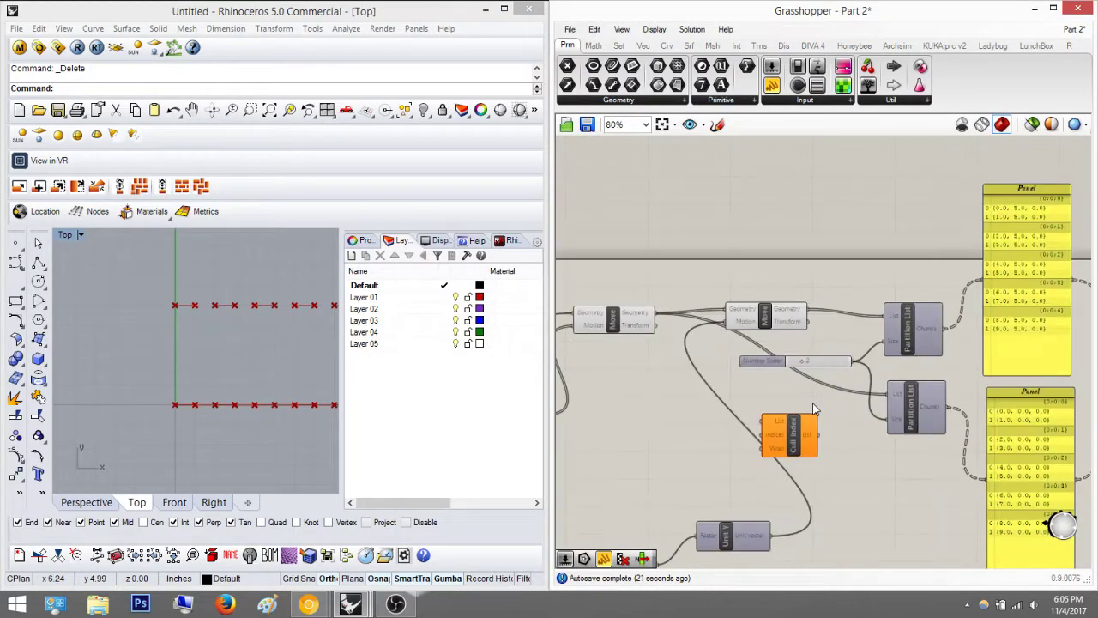
scroll(794, 319, "down", 2)
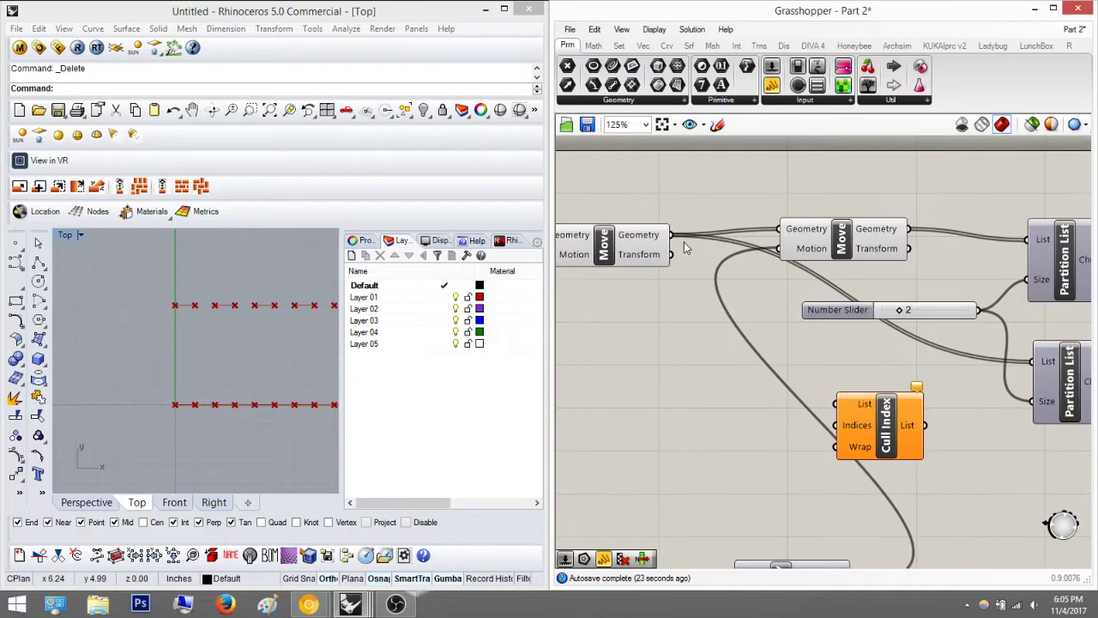
left_click_drag(800, 374, 836, 404)
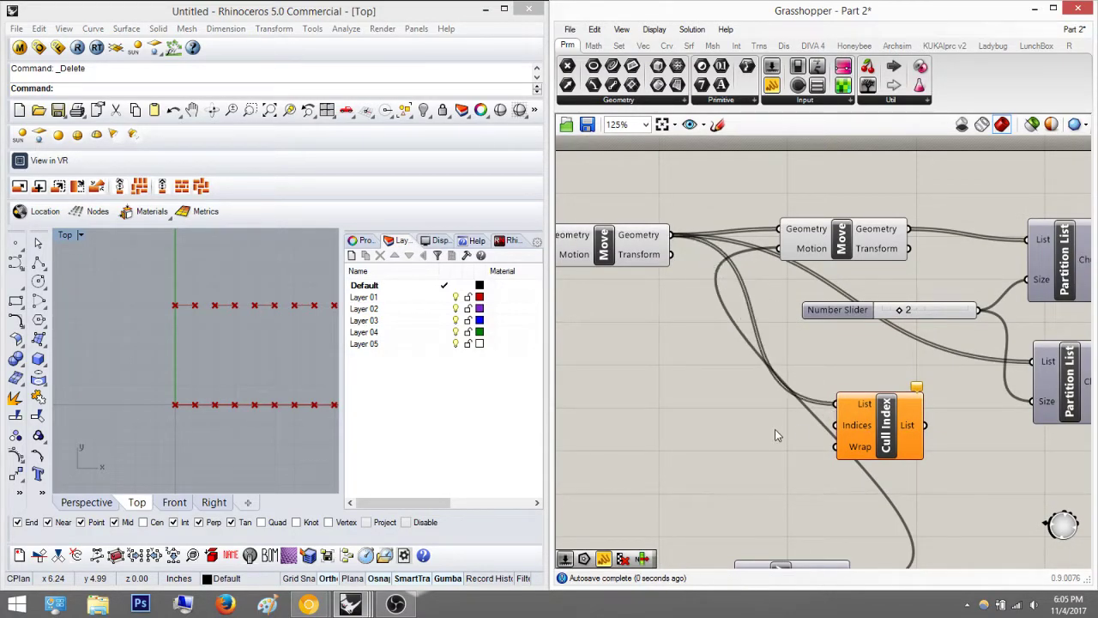
Step: Add a number slider with value 0 and connect it to the Cull Index's Indices input
right_click_drag(712, 429, 593, 442)
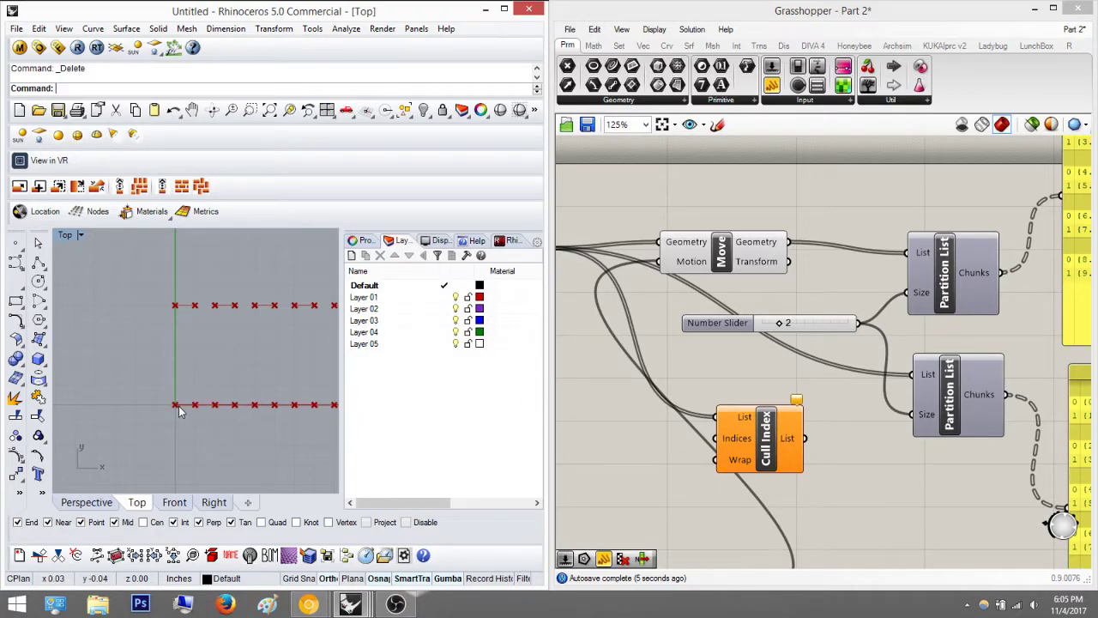
scroll(182, 408, "up", 5)
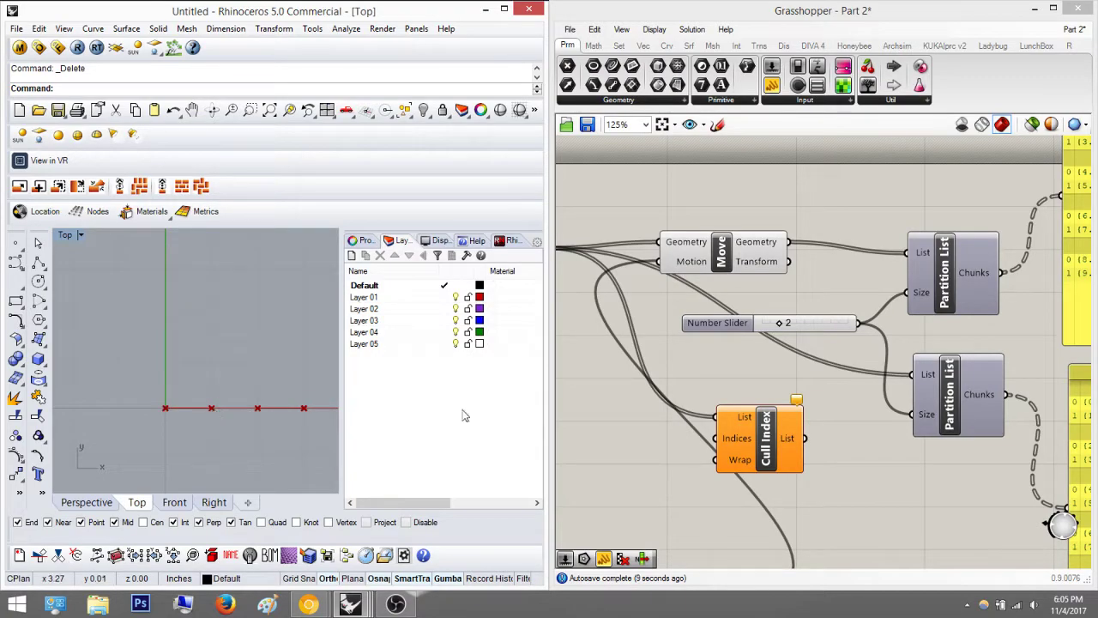
double_click(671, 444)
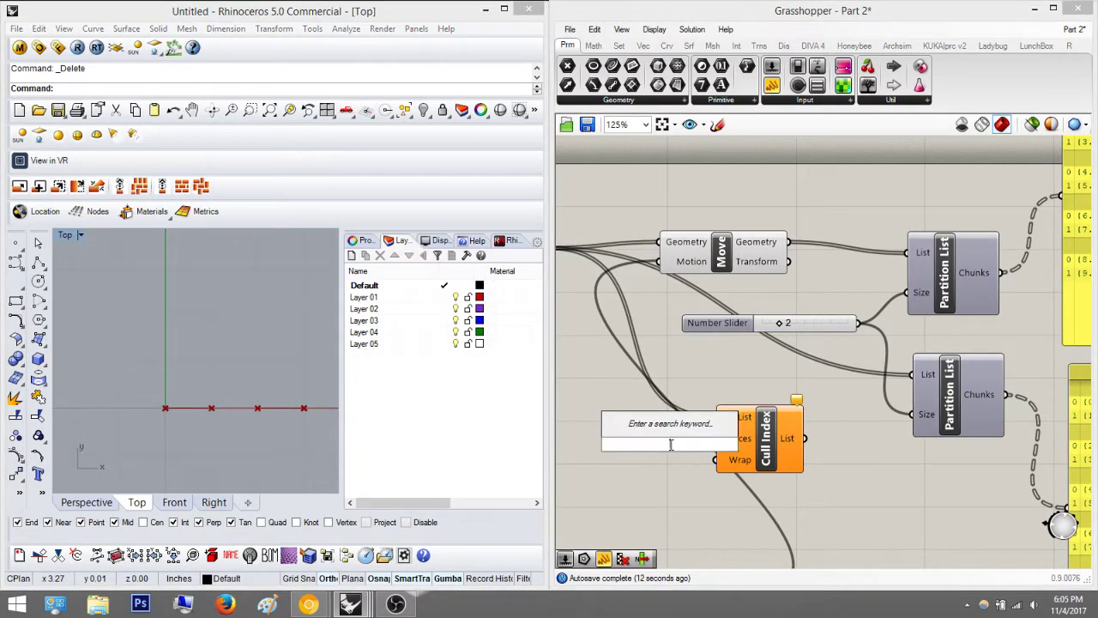
type("Number Slider")
key("Return")
mouse_move(711, 447)
left_mouse_down()
mouse_move(641, 456)
mouse_move(718, 438)
left_mouse_up()
Step: Feed the Cull Index's List output into the second Partition List's List input and check its panel and the PolyLine's warning
right_click_drag(833, 456, 789, 461)
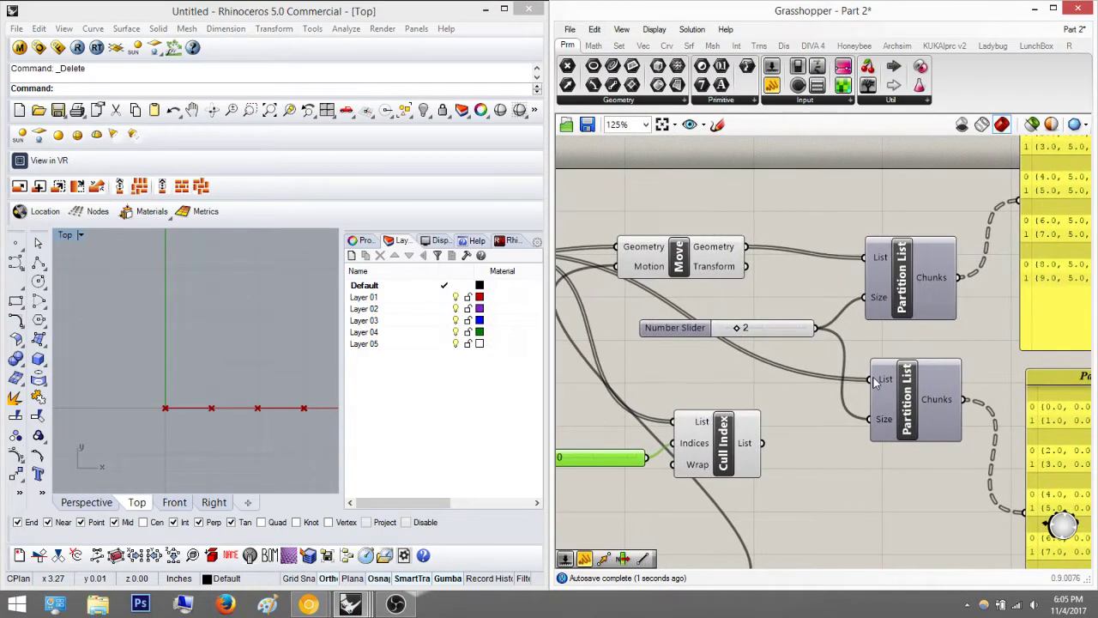
left_click_drag(763, 442, 869, 379)
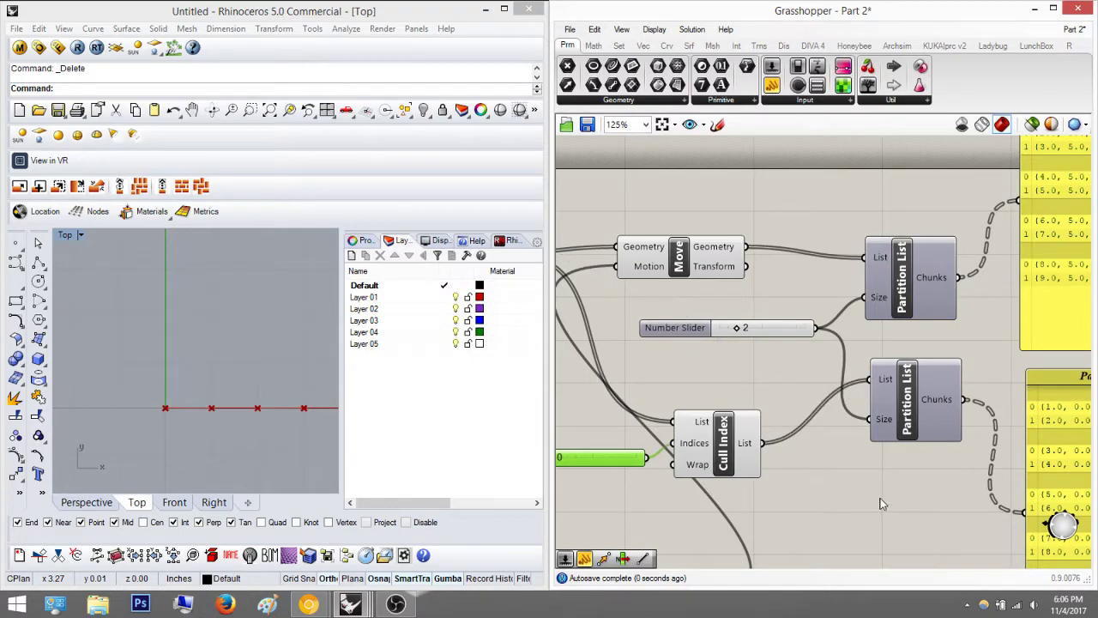
right_click_drag(826, 421, 651, 319)
right_click_drag(931, 359, 736, 329)
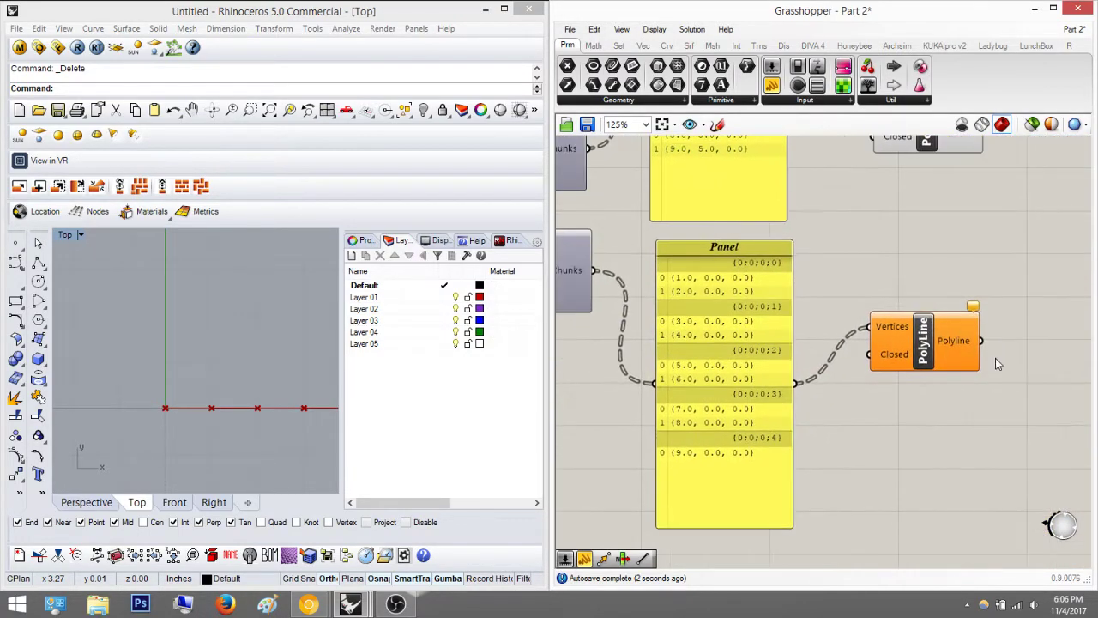
mouse_move(975, 315)
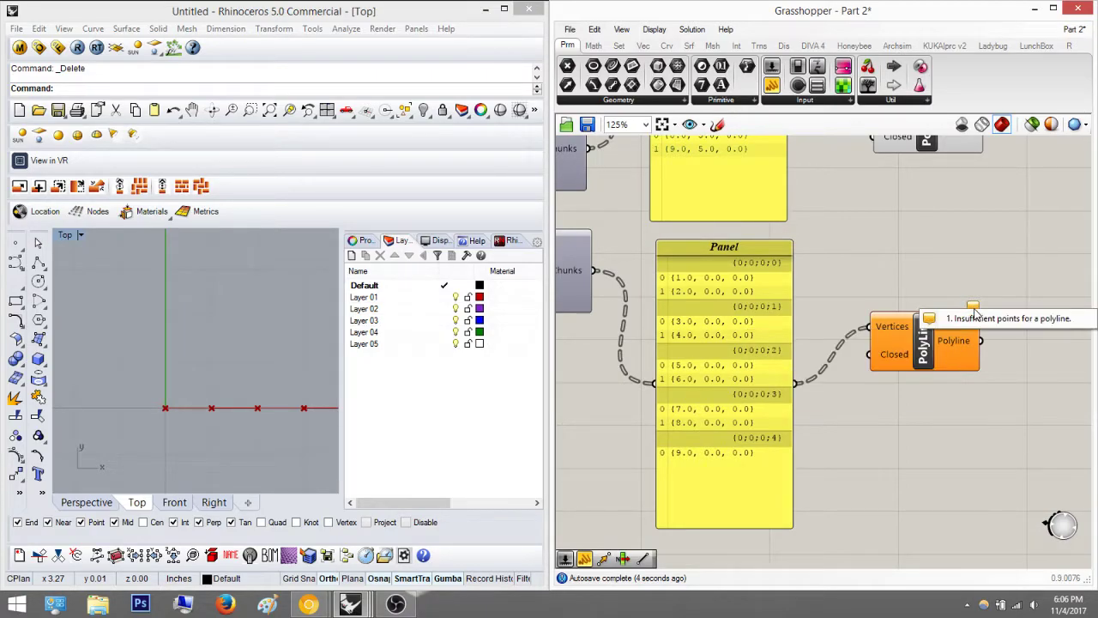
Step: Select both PolyLine components and examine the shifted lower segments against the upper ones in the Rhino viewport
right_click_drag(173, 318, 133, 302)
scroll(134, 302, "down", 6)
right_click_drag(256, 349, 161, 357)
scroll(986, 348, "up", 2)
left_click(922, 356)
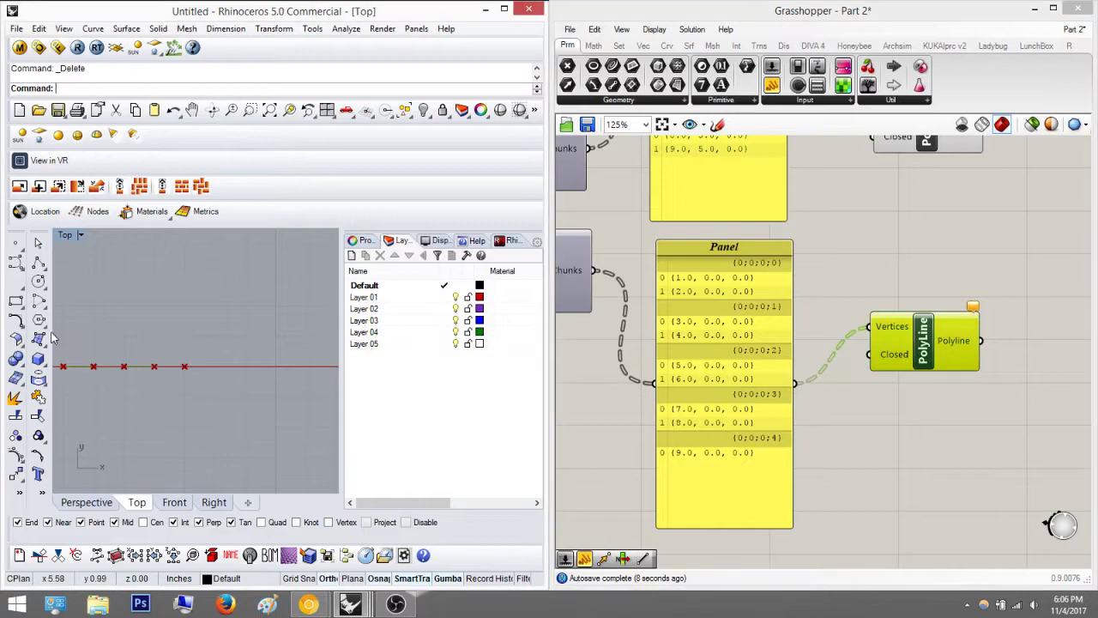
scroll(203, 349, "down", 2)
scroll(206, 347, "up", 4)
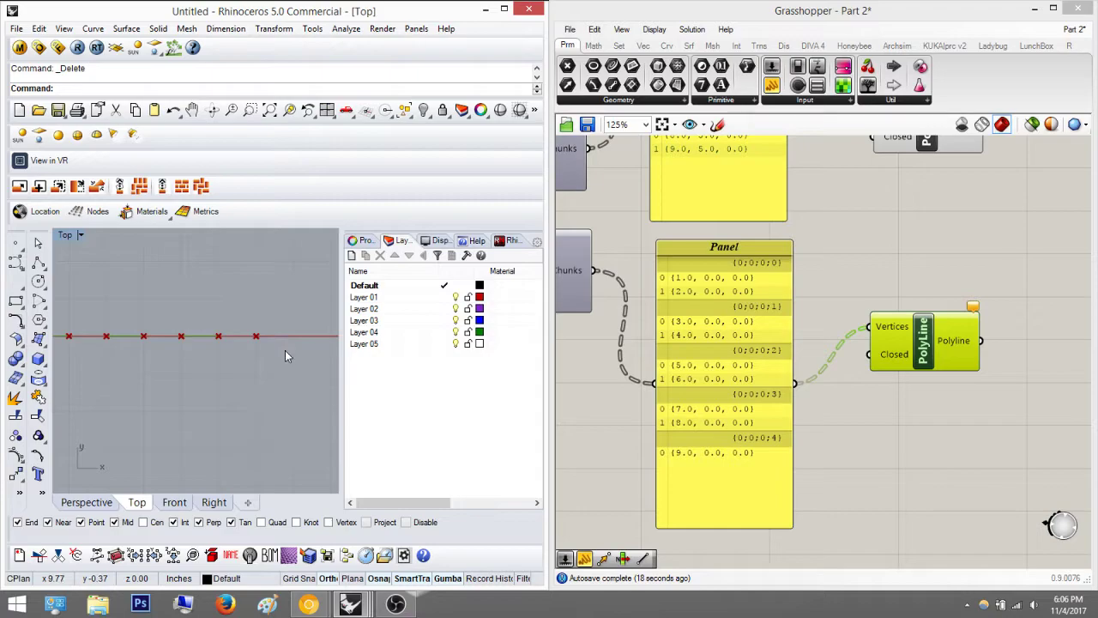
scroll(284, 356, "down", 5)
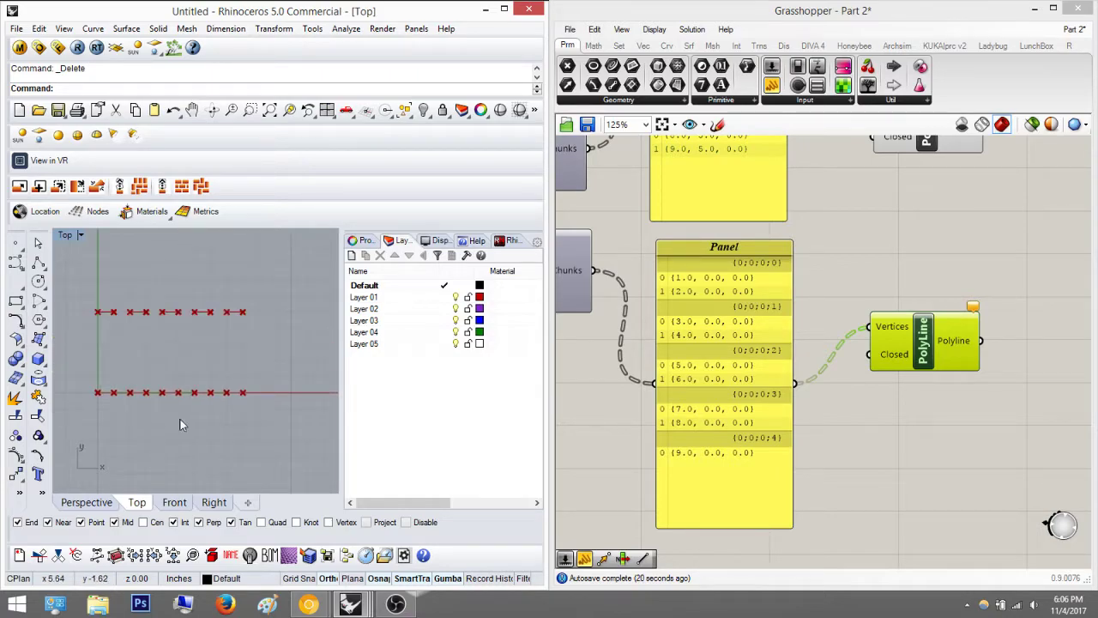
scroll(142, 368, "up", 8)
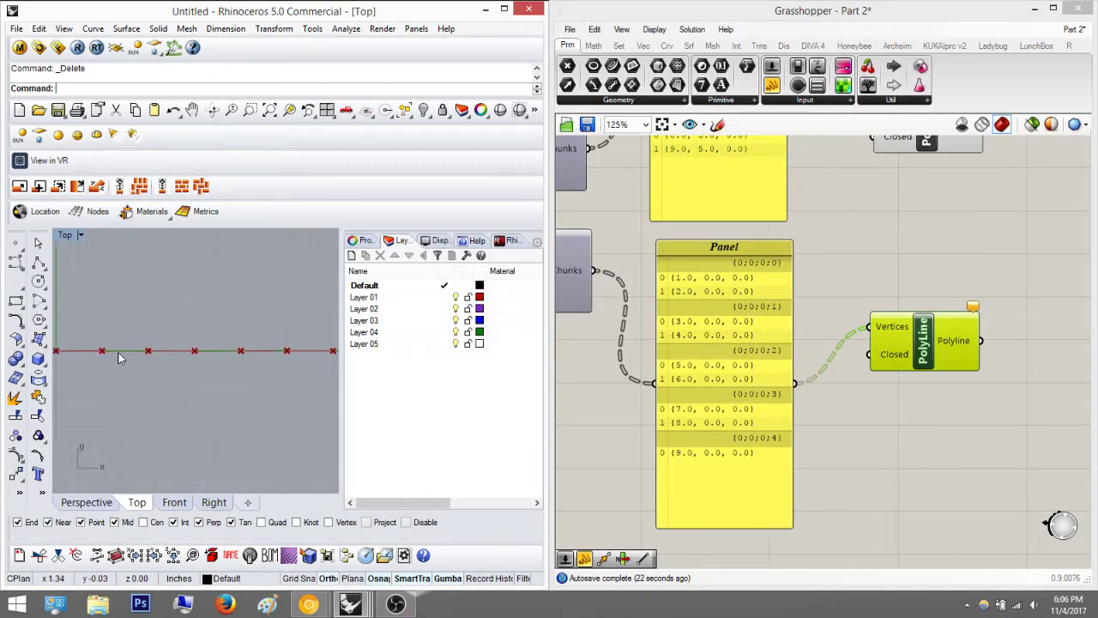
scroll(118, 353, "down", 4)
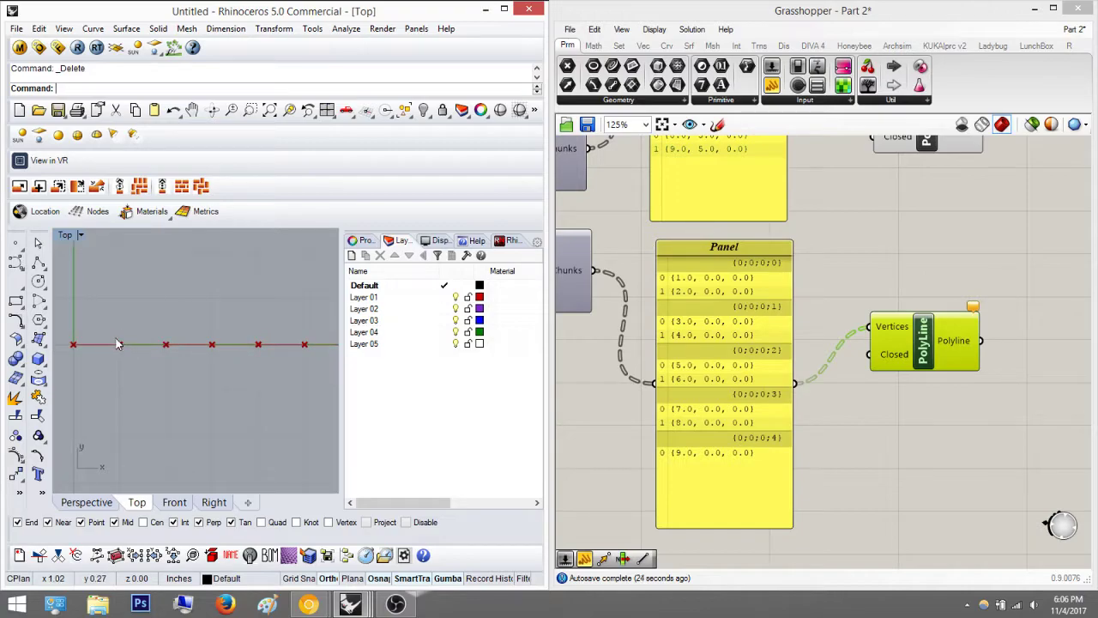
scroll(230, 344, "down", 3)
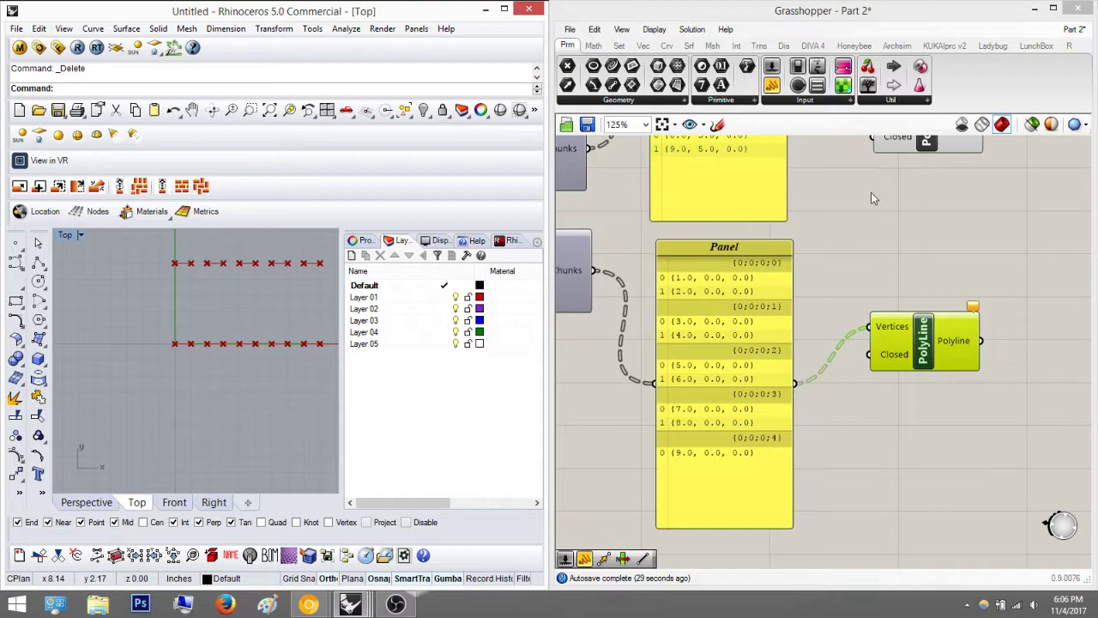
left_click(920, 152)
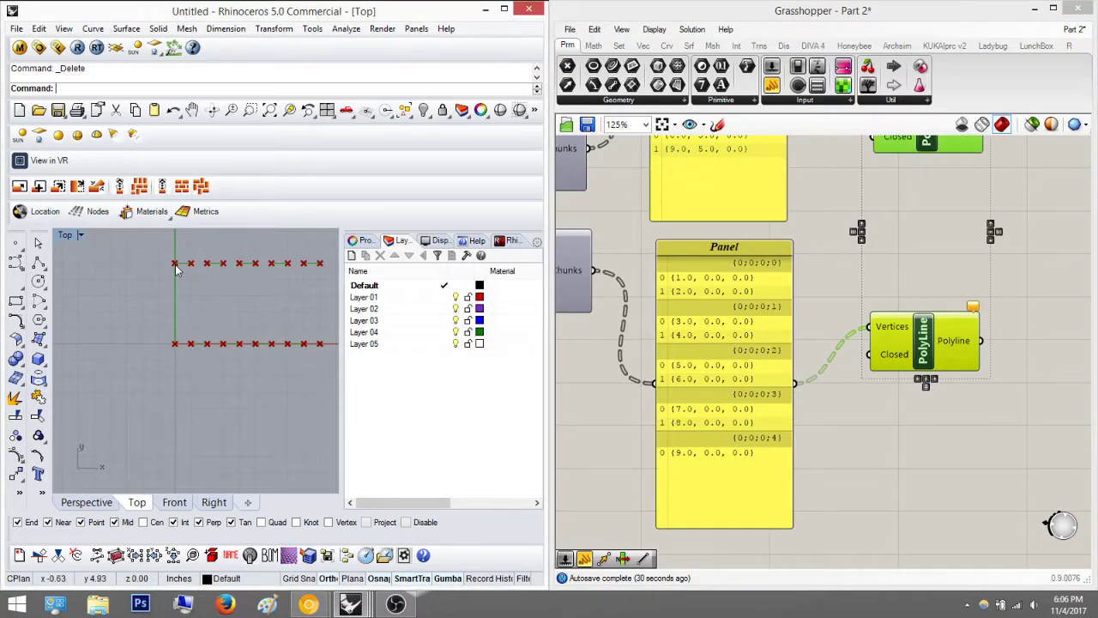
scroll(191, 267, "up", 3)
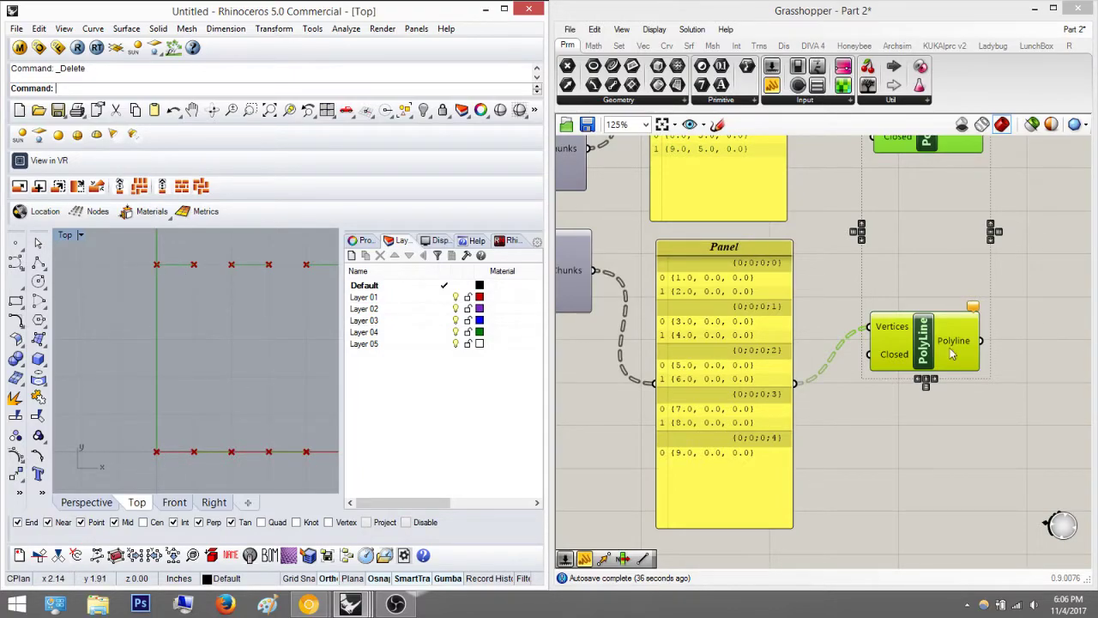
Step: Add a Line component to the canvas and place it beside the two PolyLine components
left_click(1023, 356)
right_click_drag(1059, 342, 927, 386)
scroll(953, 326, "down", 2)
double_click(949, 295)
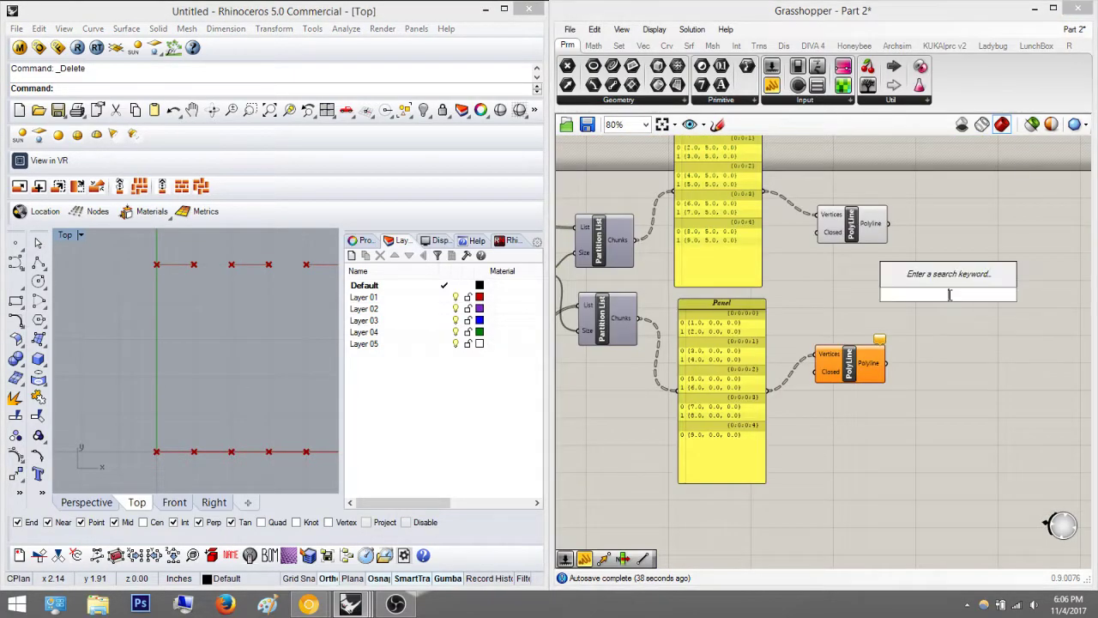
type("line")
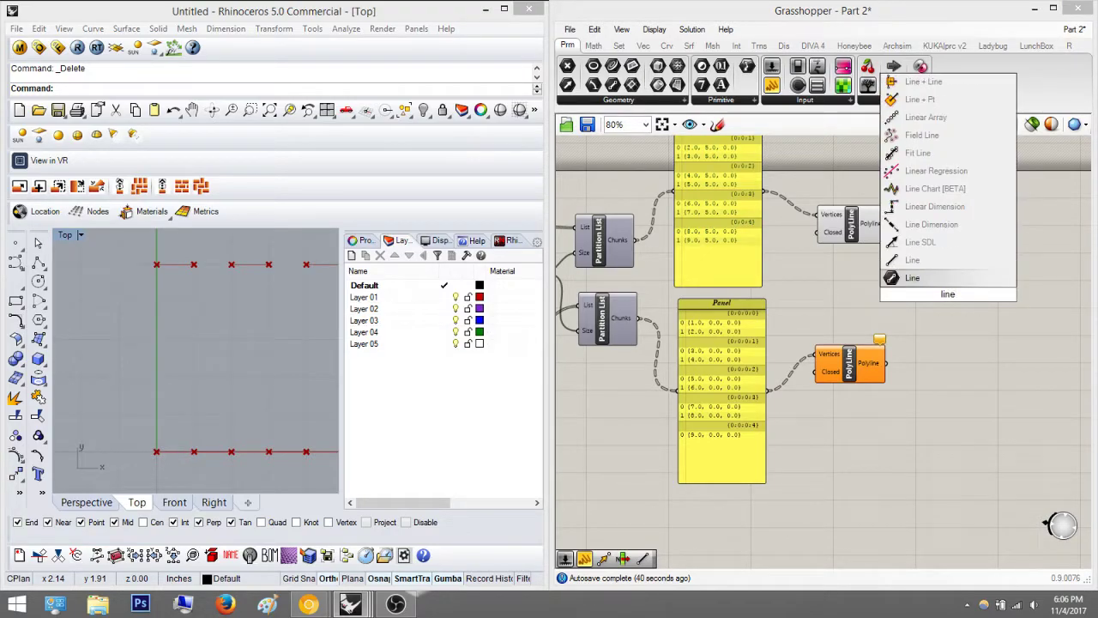
left_click(982, 279)
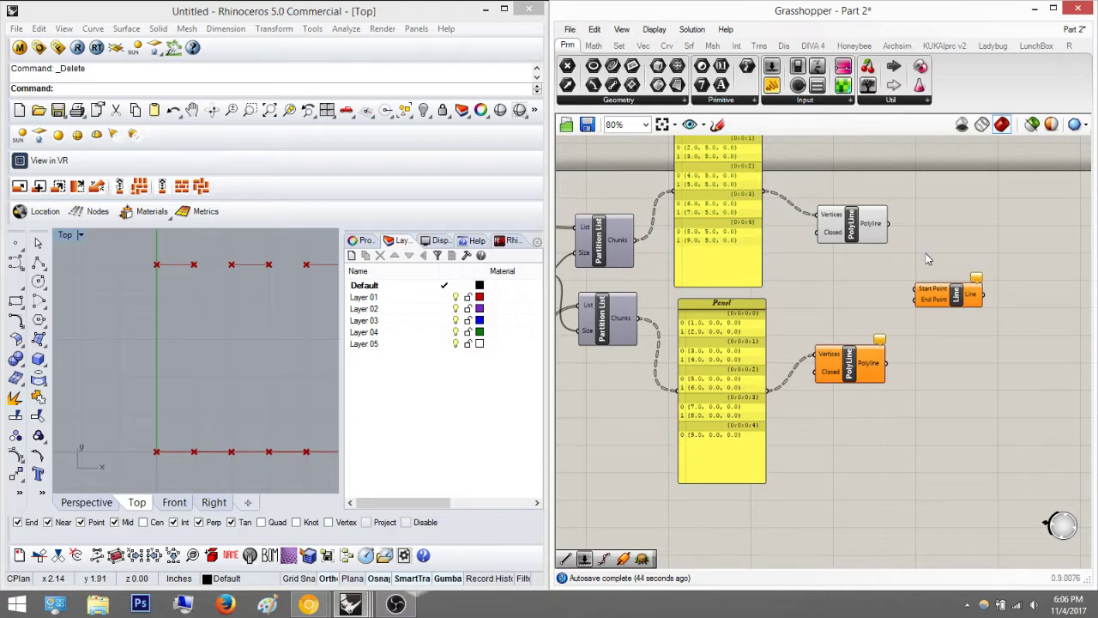
left_click(944, 293)
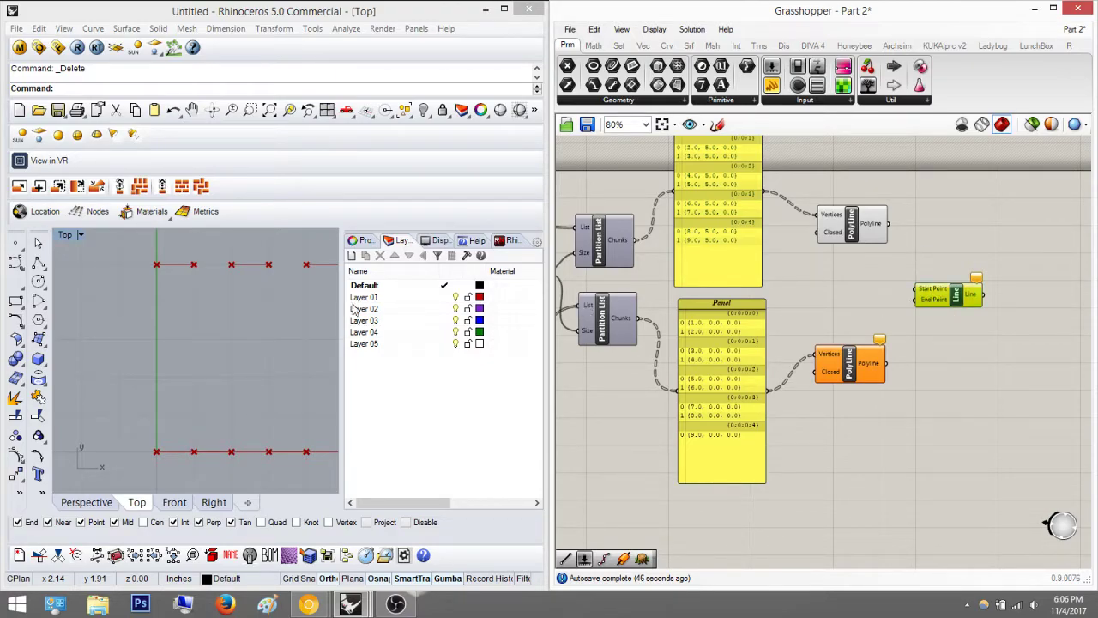
left_click(147, 271)
right_click_drag(953, 314, 1046, 301)
mouse_move(1047, 300)
left_mouse_down()
mouse_move(739, 424)
mouse_move(855, 357)
mouse_move(1032, 308)
left_mouse_up()
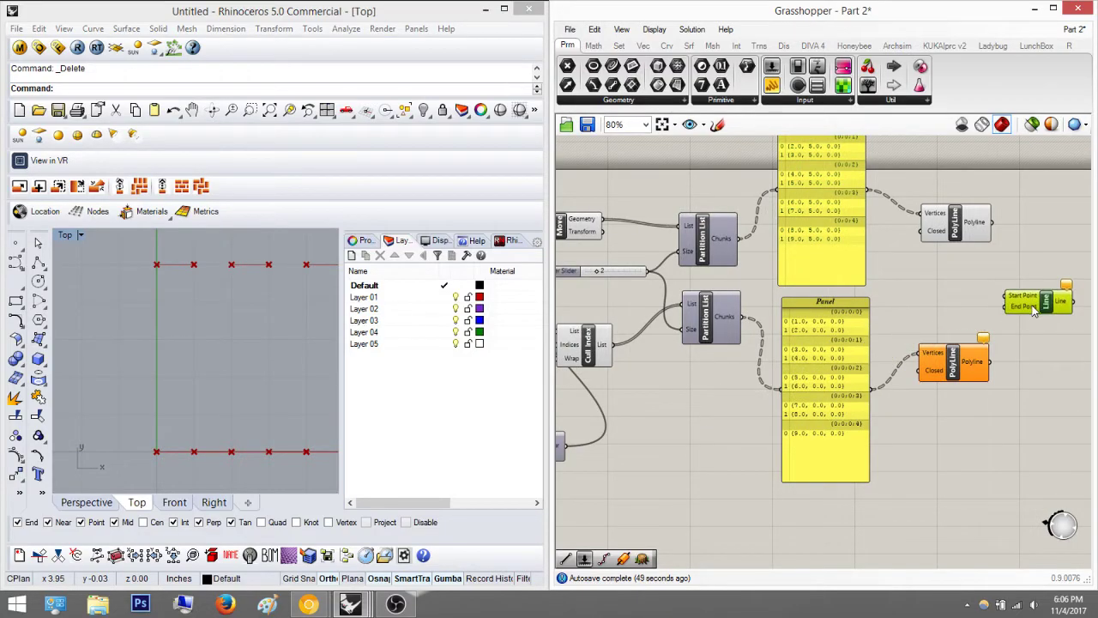
Step: Connect the two Move components' Geometry outputs to the Line's Start Point and End Point inputs
left_click(580, 230)
scroll(639, 242, "down", 3)
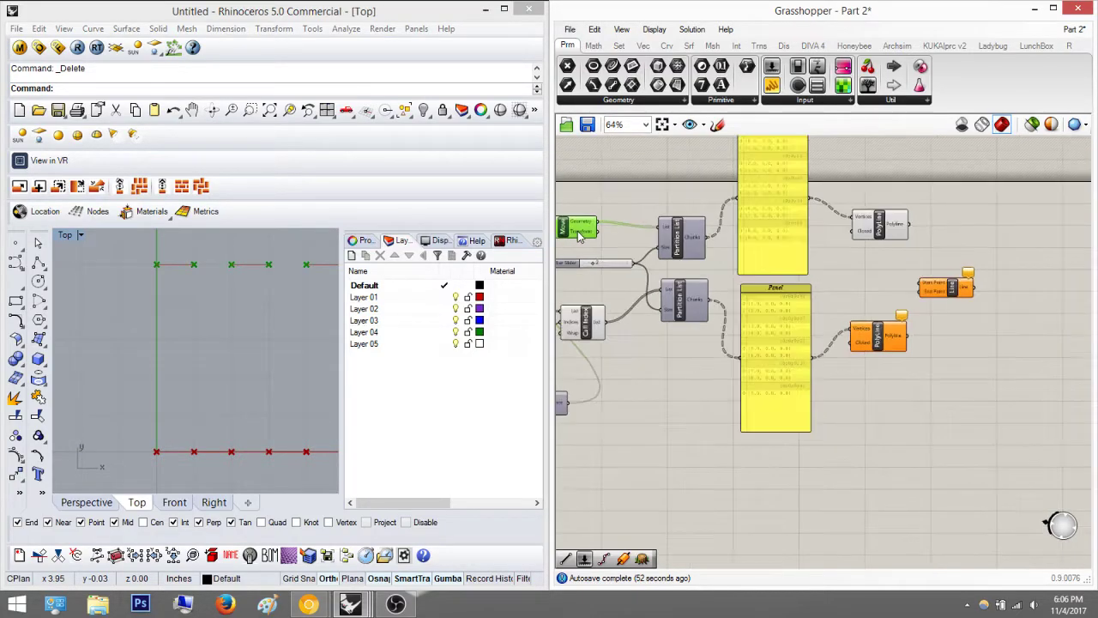
right_click_drag(639, 243, 656, 243)
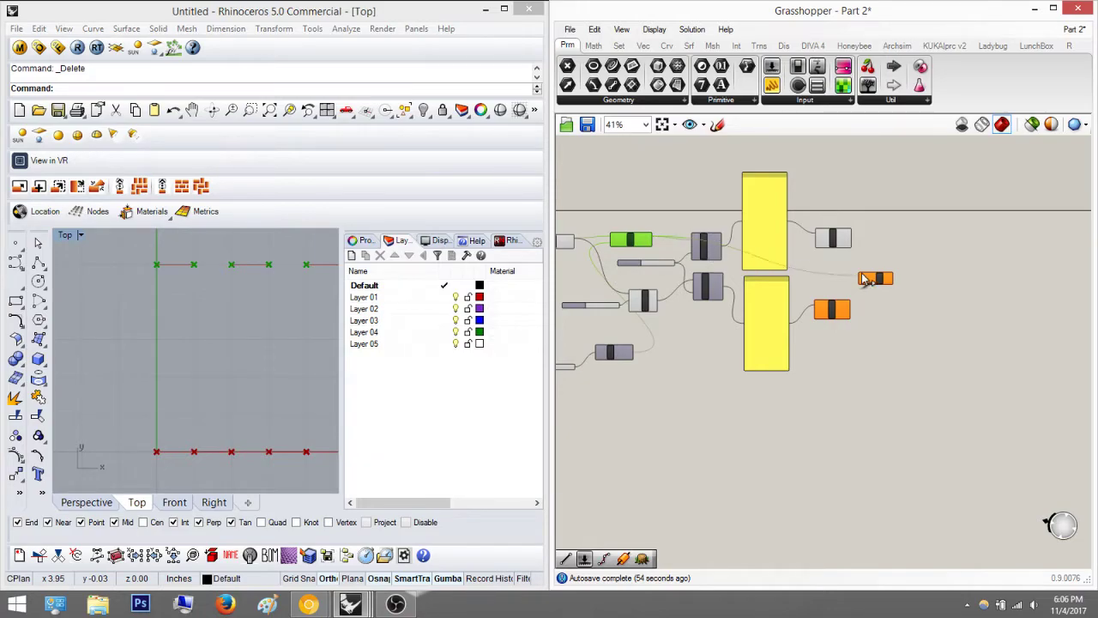
left_click_drag(858, 282, 776, 326)
scroll(824, 291, "down", 4)
scroll(710, 258, "up", 6)
scroll(753, 285, "up", 4)
right_click_drag(157, 331, 144, 326)
scroll(238, 323, "down", 4)
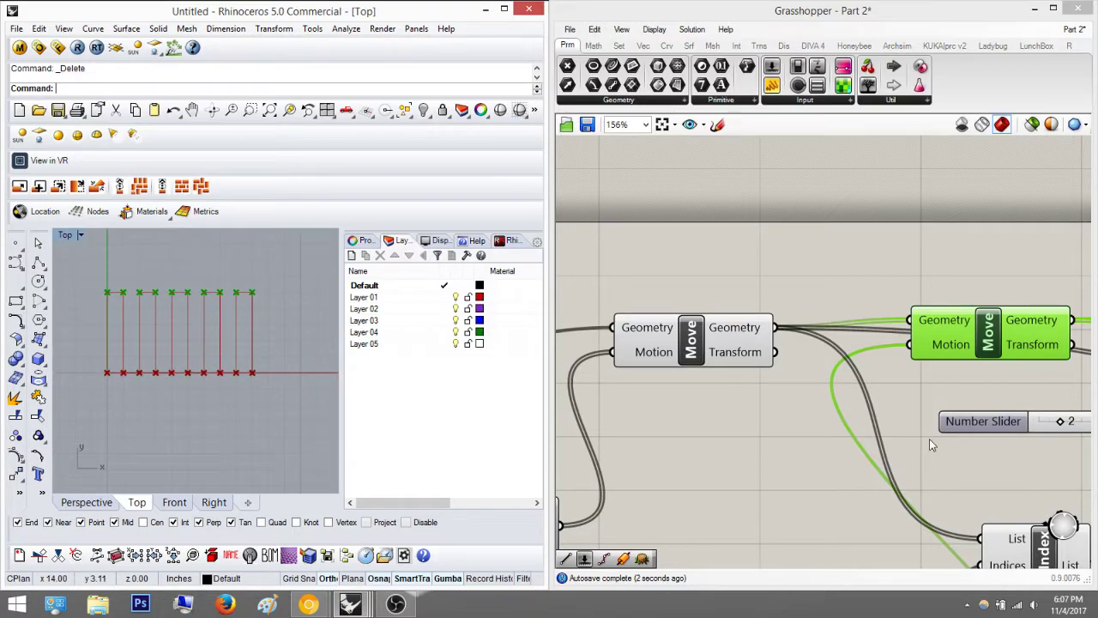
Step: Bake the lower PolyLine's segments into the Rhino document
left_click(939, 457)
right_click_drag(936, 456, 834, 444)
scroll(834, 444, "down", 3)
right_click_drag(1002, 449, 832, 413)
left_click_drag(1036, 485, 888, 457)
right_click(889, 458)
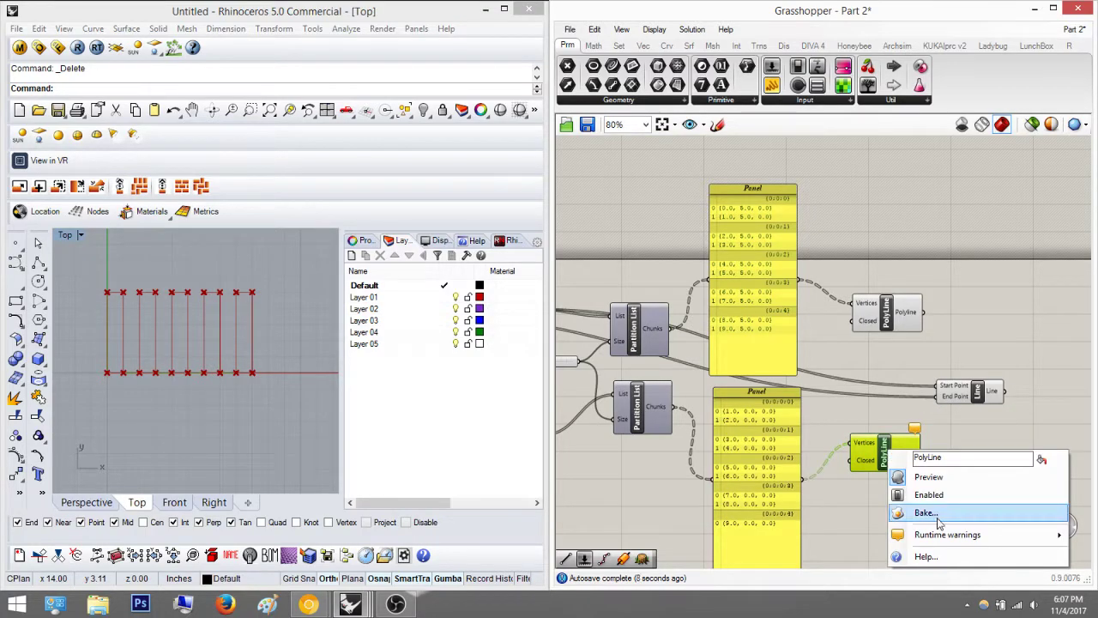
left_click(934, 512)
left_click(908, 526)
left_click(935, 575)
Step: Bake the points held by the Line component's End Point input
left_click(948, 392)
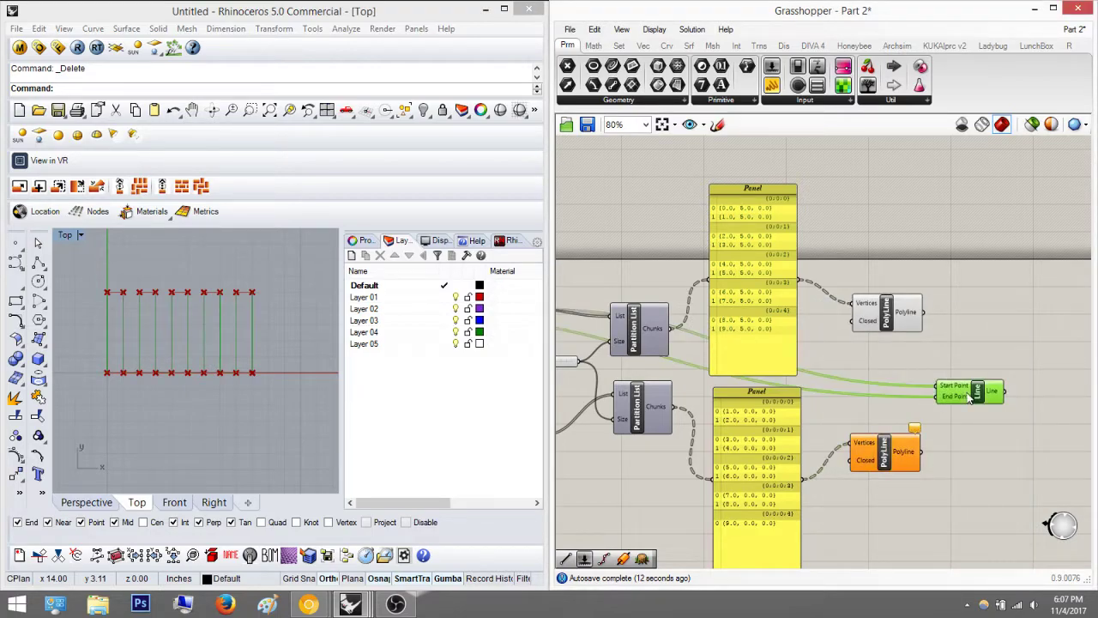
right_click(951, 393)
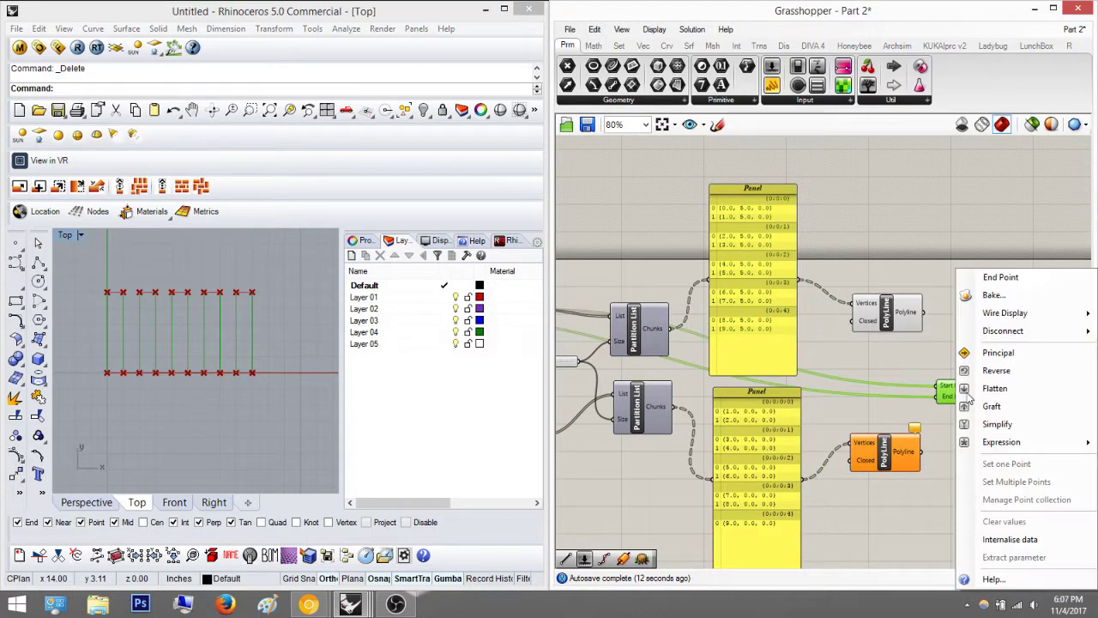
left_click(997, 295)
left_click(966, 380)
left_click(1007, 429)
Step: Bake the upper PolyLine's segments into the Rhino document
left_click(909, 324)
right_click(908, 322)
left_click(967, 350)
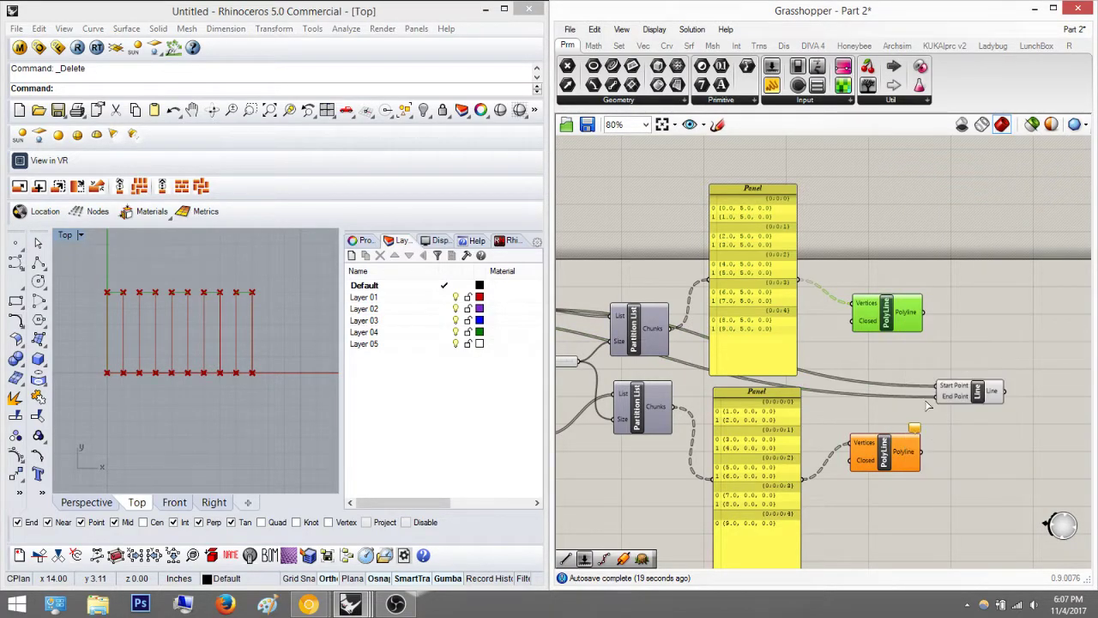
left_click(934, 433)
left_click(982, 479)
Step: Select the baked segments and points in the Top viewport and check which parts of the pattern are present
right_click_drag(250, 353, 264, 333)
scroll(263, 333, "down", 6)
left_click_drag(274, 369, 167, 273)
right_click_drag(230, 311, 169, 341)
scroll(169, 341, "up", 6)
scroll(169, 344, "up", 2)
scroll(169, 344, "down", 3)
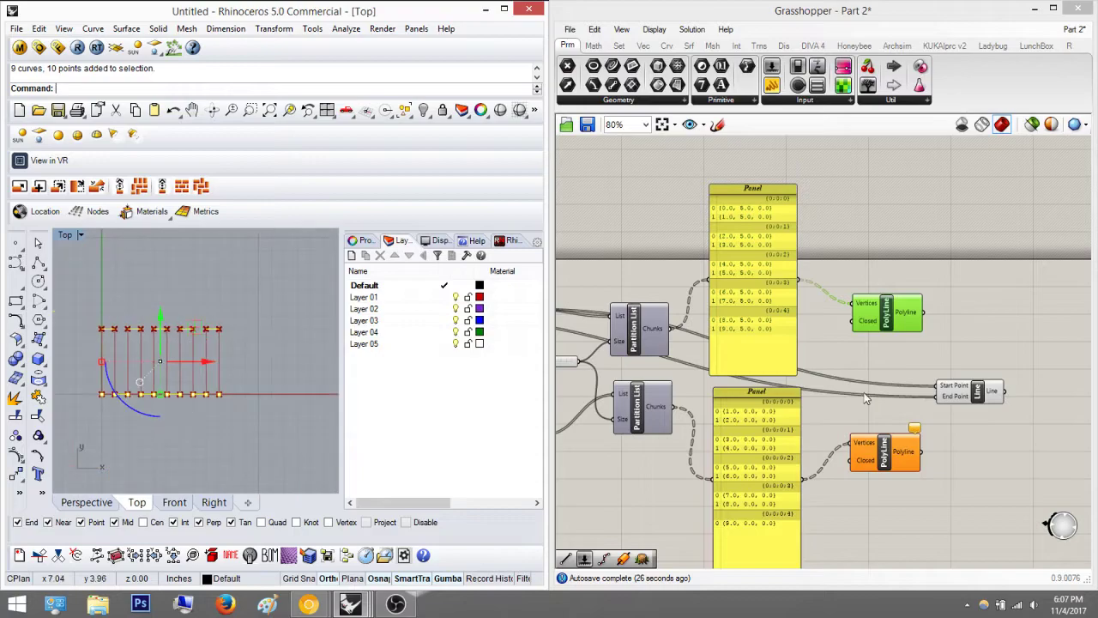
Step: Bake the Line component's vertical lines with the default attributes and clear the selection in Rhino
left_click(976, 393)
right_click(977, 393)
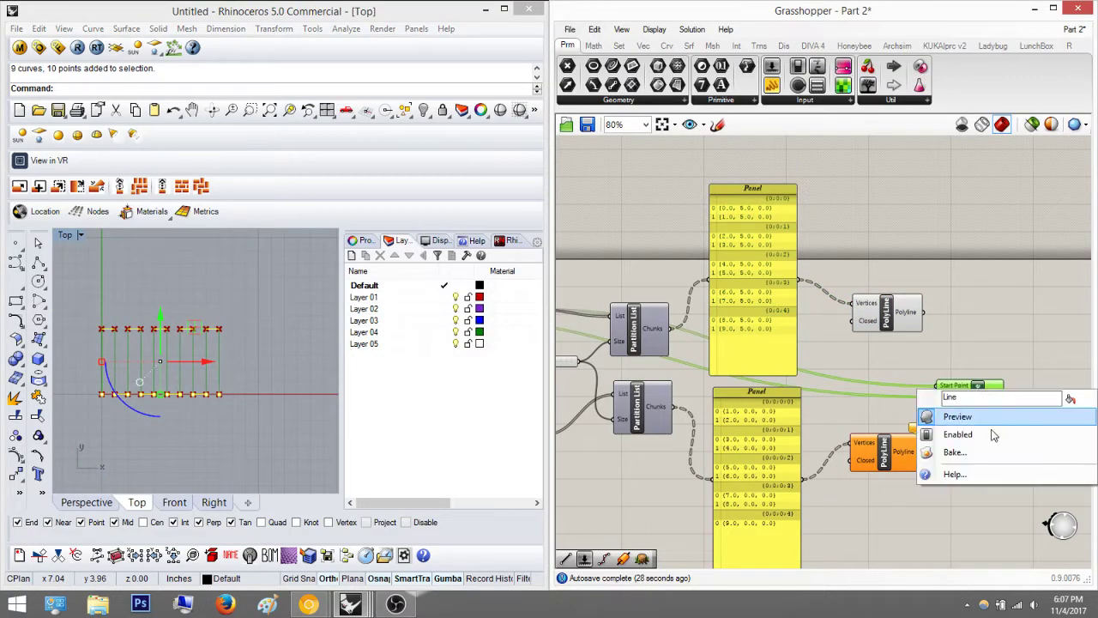
left_click(983, 452)
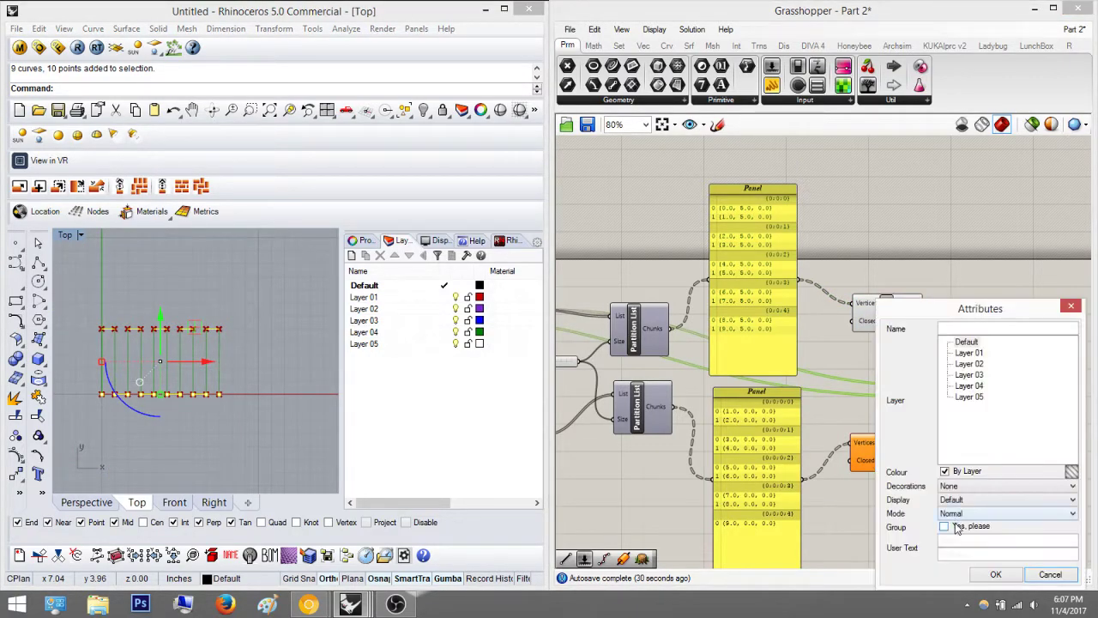
left_click(995, 574)
left_click(267, 410)
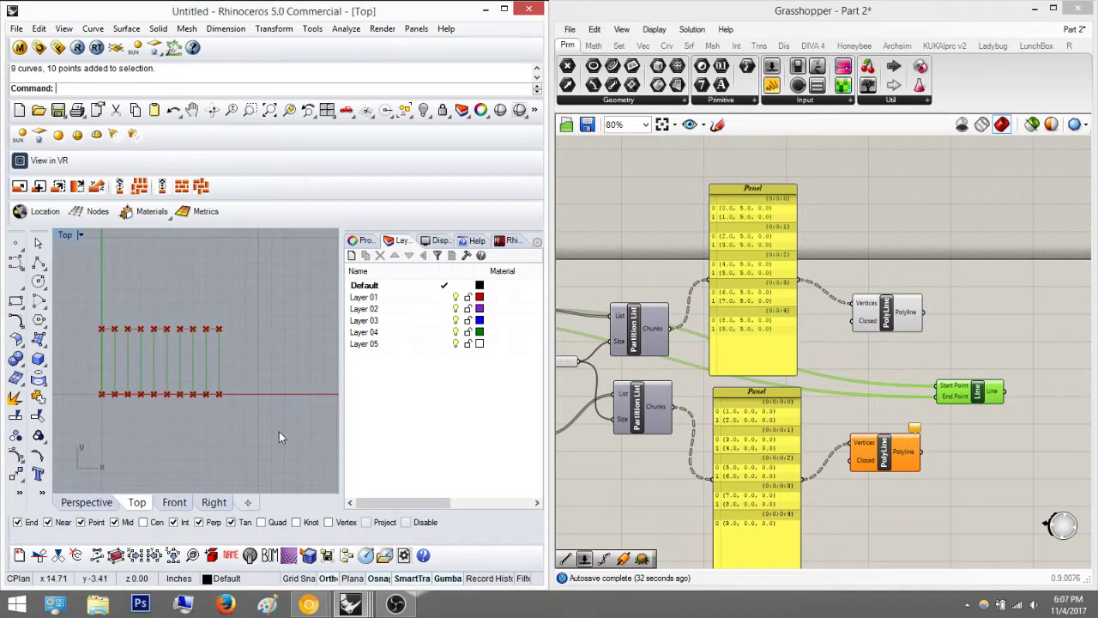
Step: Select all baked geometry and move it in the positive X direction, clear of the Grasshopper preview
left_click_drag(98, 313, 100, 310)
scroll(223, 357, "down", 3)
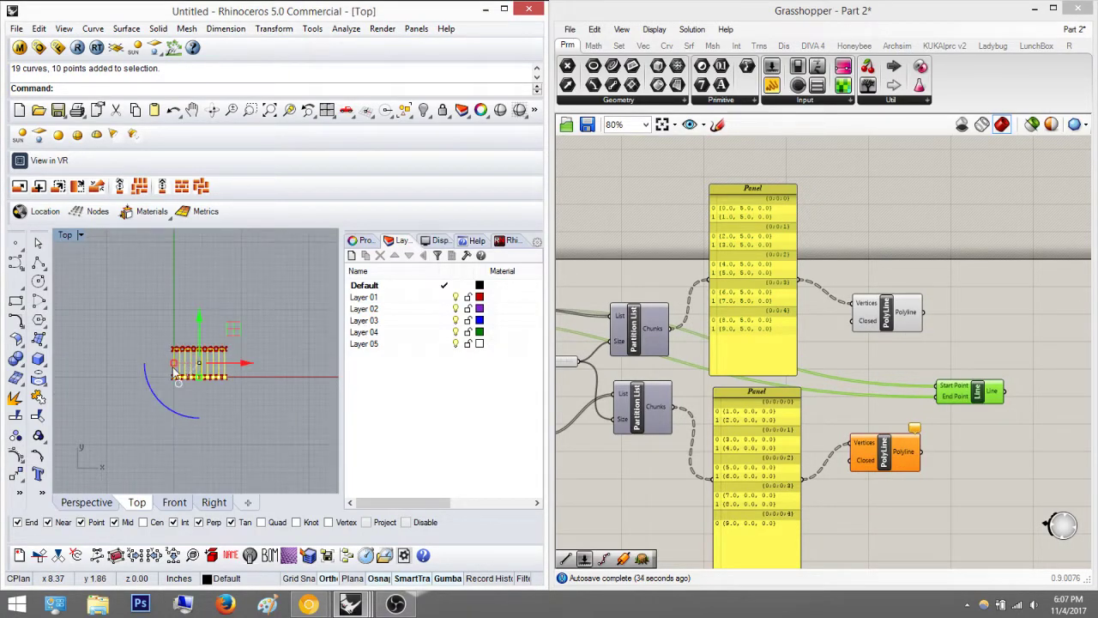
left_click_drag(196, 364, 286, 370)
left_click(268, 311)
Step: Inspect the baked square wave, select all of it, and move it slightly above the X axis
scroll(251, 359, "up", 8)
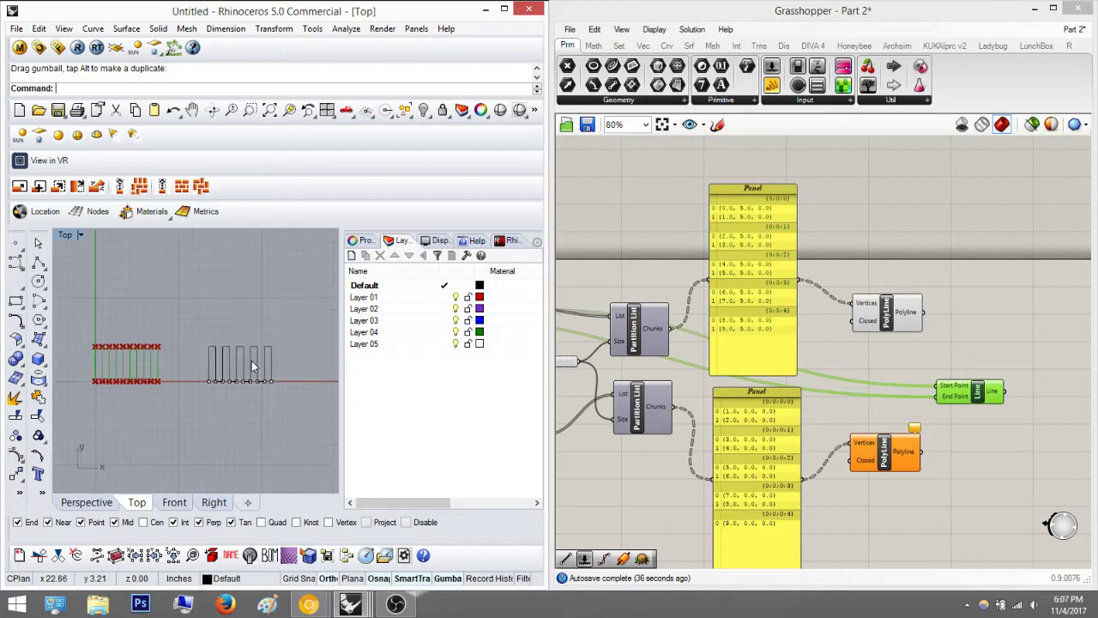
right_click_drag(161, 395, 117, 385)
scroll(116, 385, "up", 6)
scroll(117, 393, "down", 8)
scroll(109, 361, "up", 4)
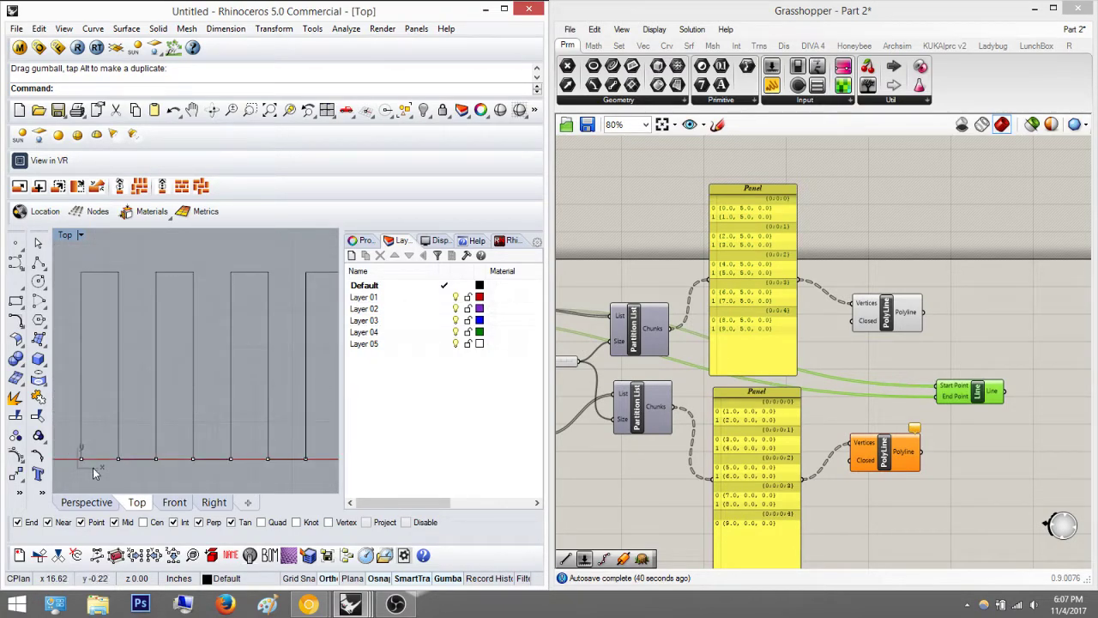
scroll(184, 396, "down", 3)
key("ctrl+a")
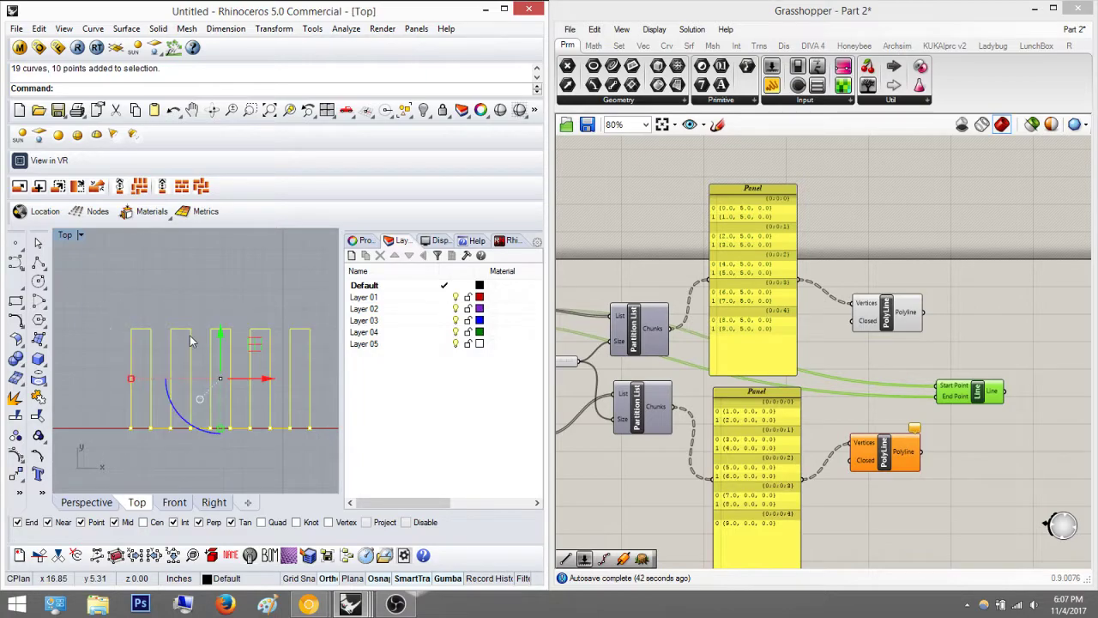
left_click_drag(220, 339, 222, 320)
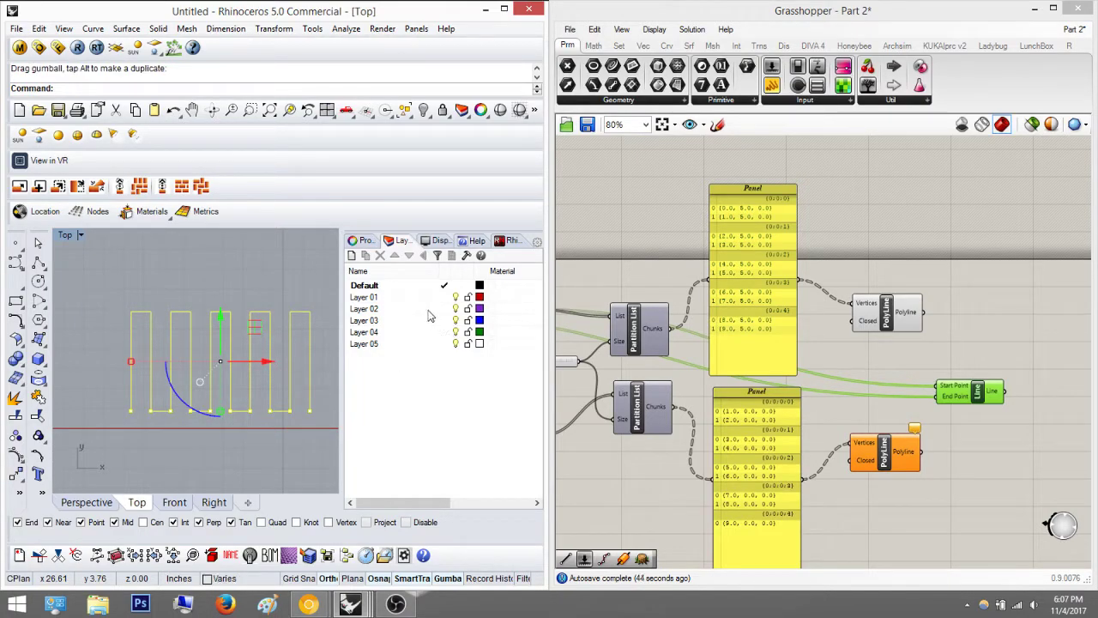
Step: Assign the selected baked geometry to Layer 02 and review the recoloured square wave beside the preview
right_click(429, 308)
left_click(490, 250)
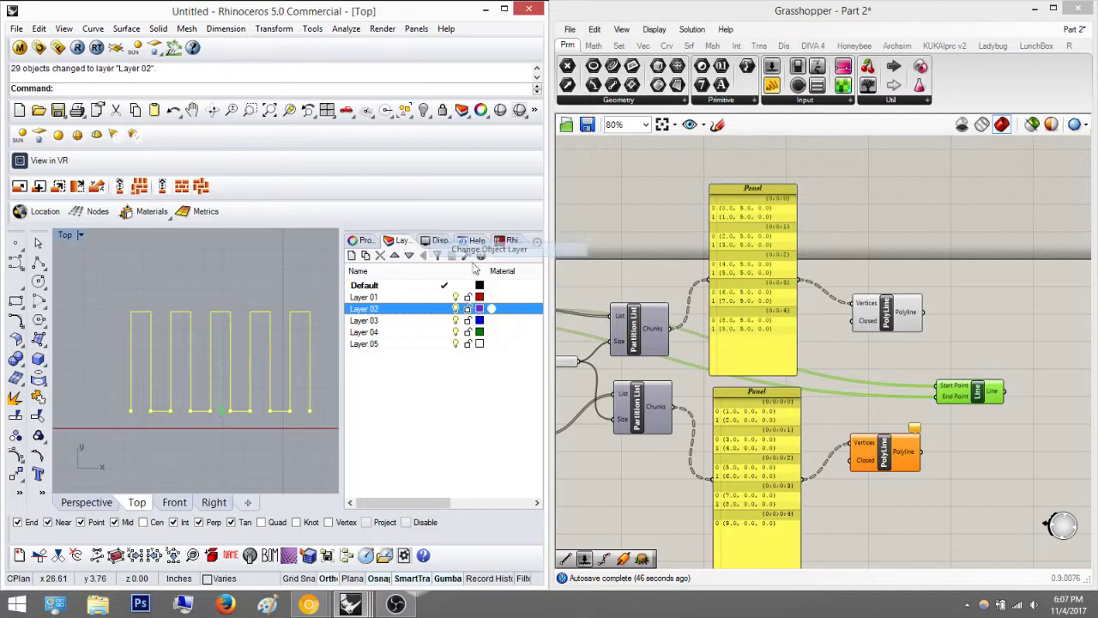
left_click(139, 346)
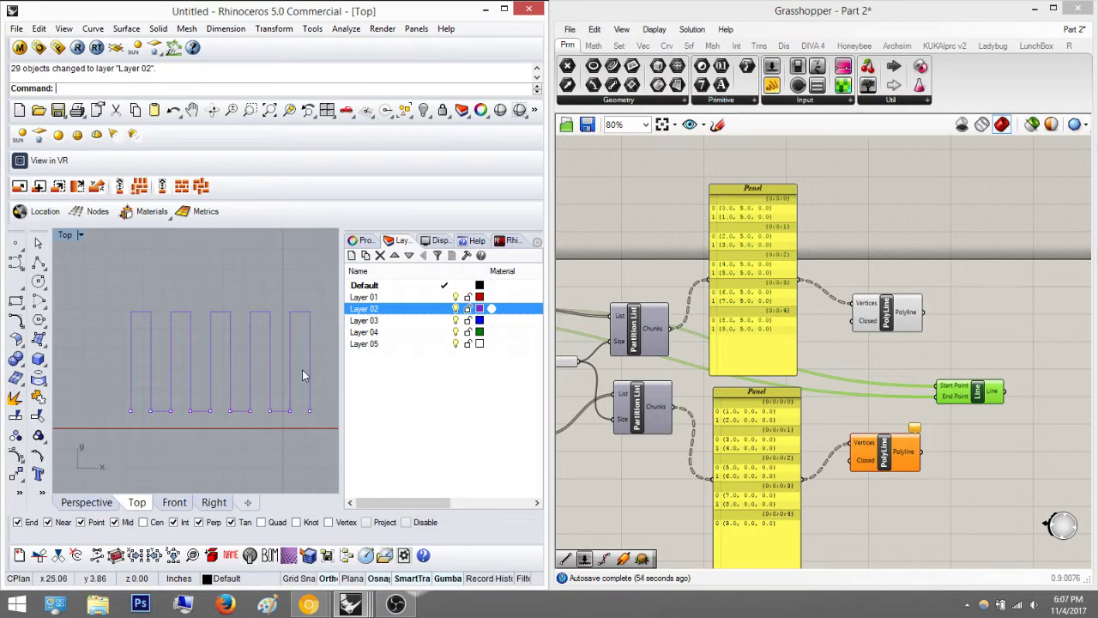
scroll(286, 409, "up", 2)
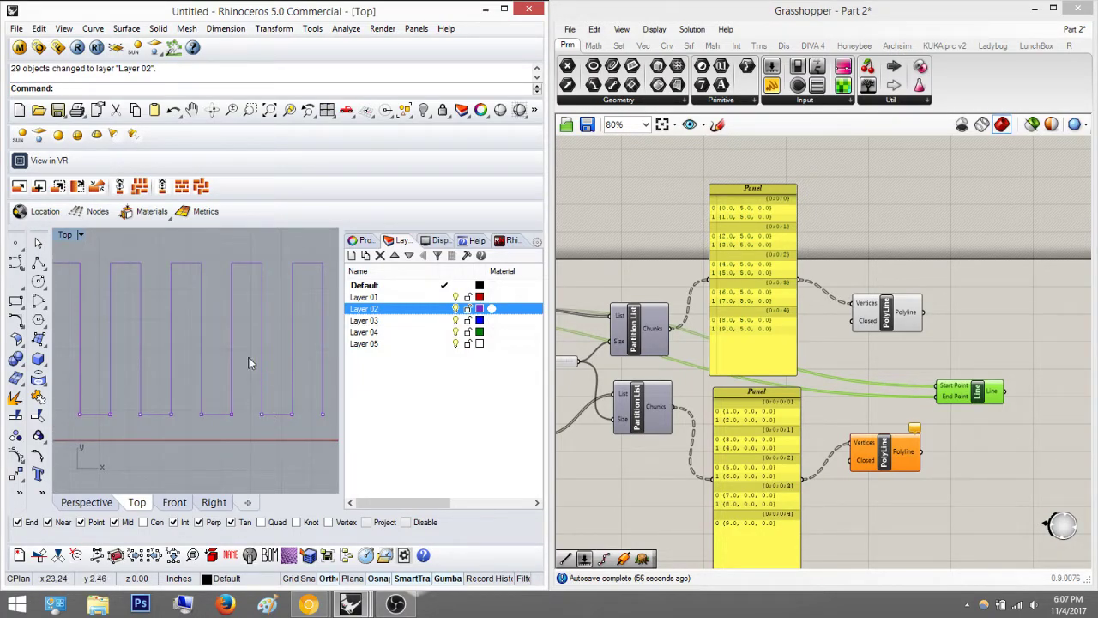
scroll(189, 365, "down", 3)
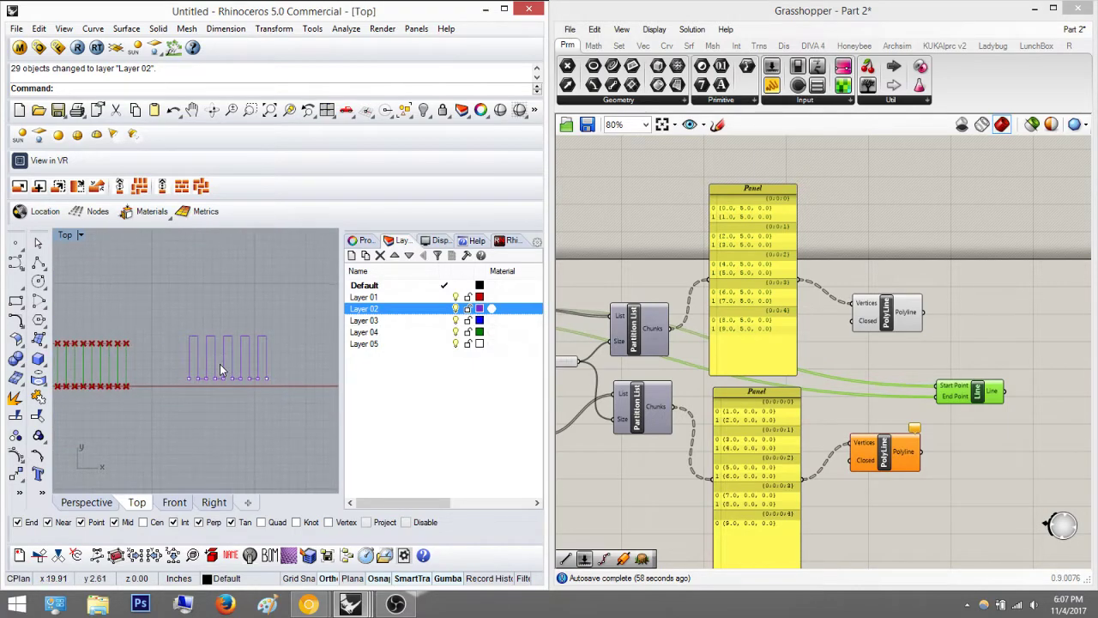
Step: Examine the whole Grasshopper canvas and the component chain that produces the square-wave pattern
left_click(988, 316)
right_click_drag(942, 337, 872, 346)
scroll(871, 346, "down", 3)
scroll(795, 394, "down", 4)
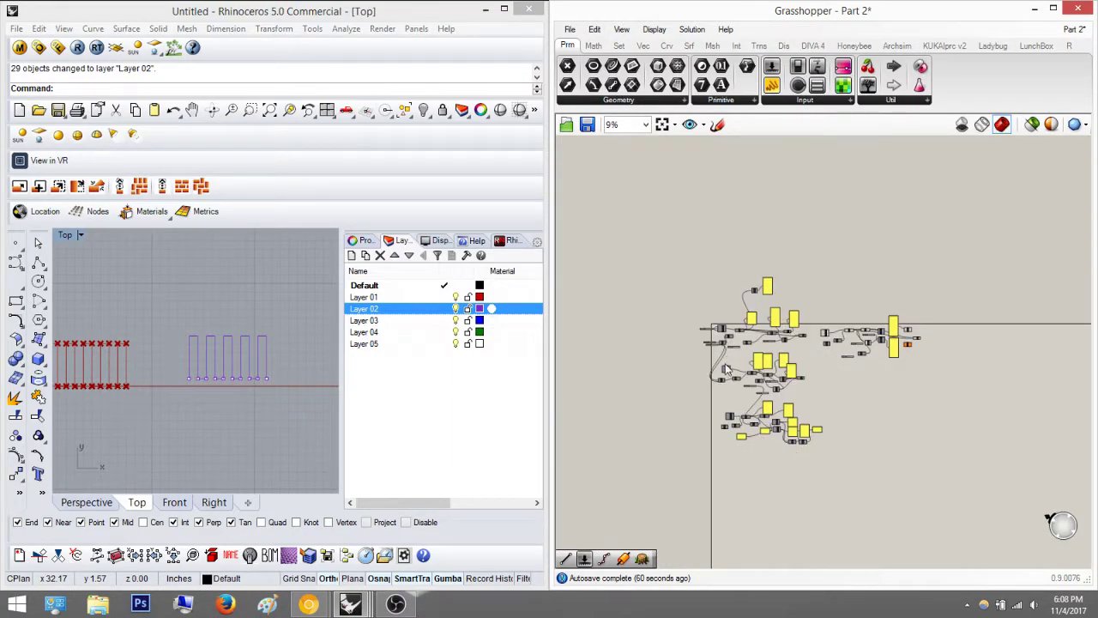
right_click_drag(818, 351, 781, 384)
scroll(781, 383, "up", 4)
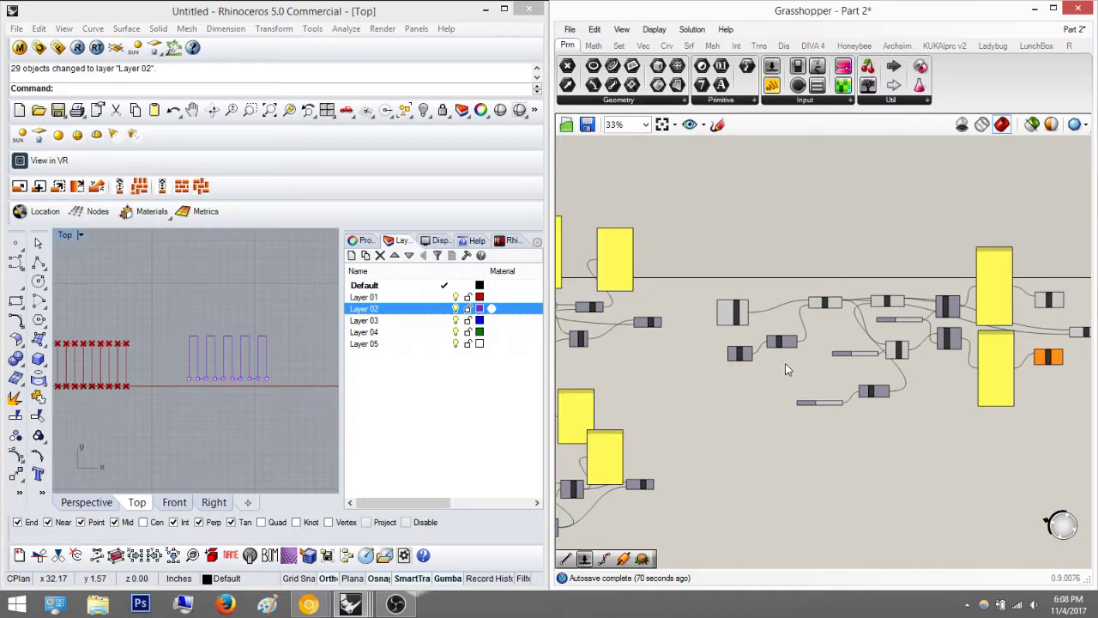
scroll(847, 367, "up", 3)
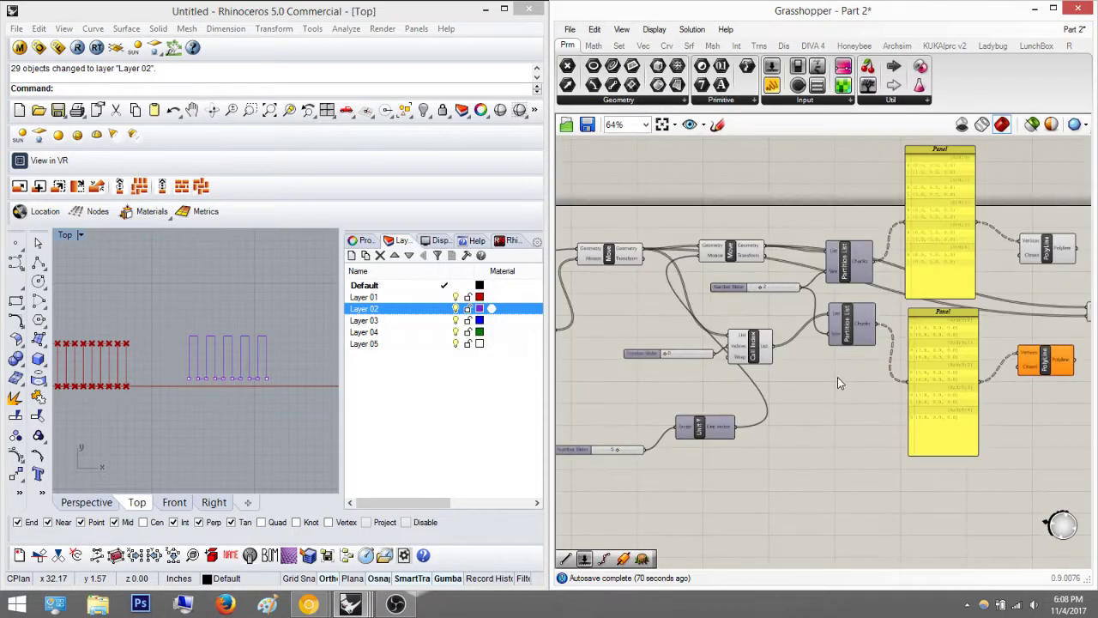
scroll(842, 380, "down", 1)
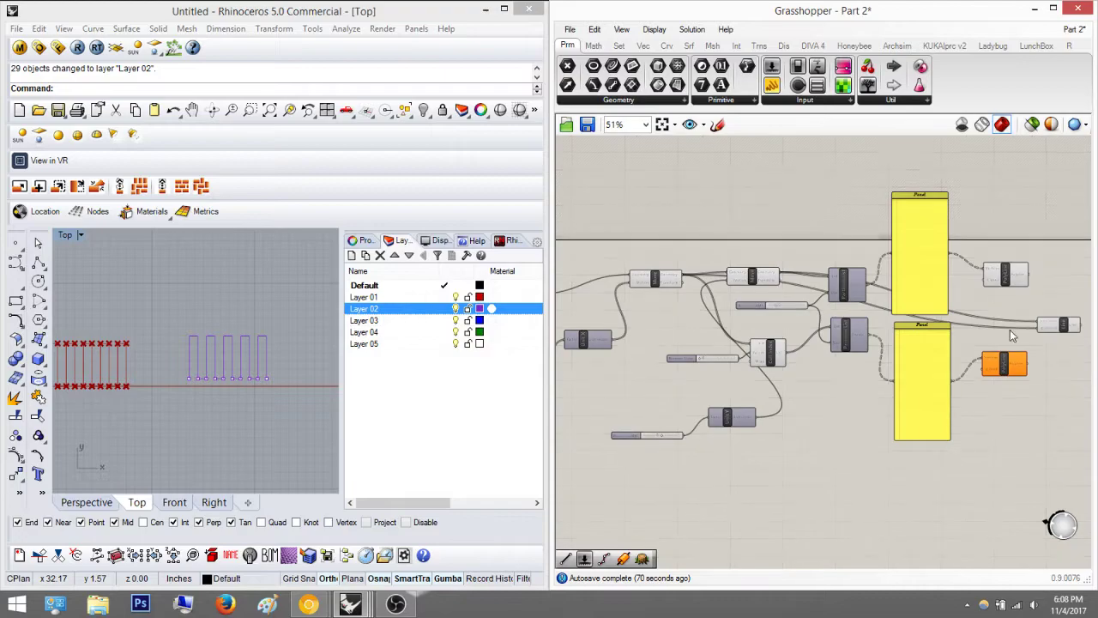
Step: Try placing a Reverse List component below the square-wave definition and remove it
left_click(594, 51)
left_click(618, 46)
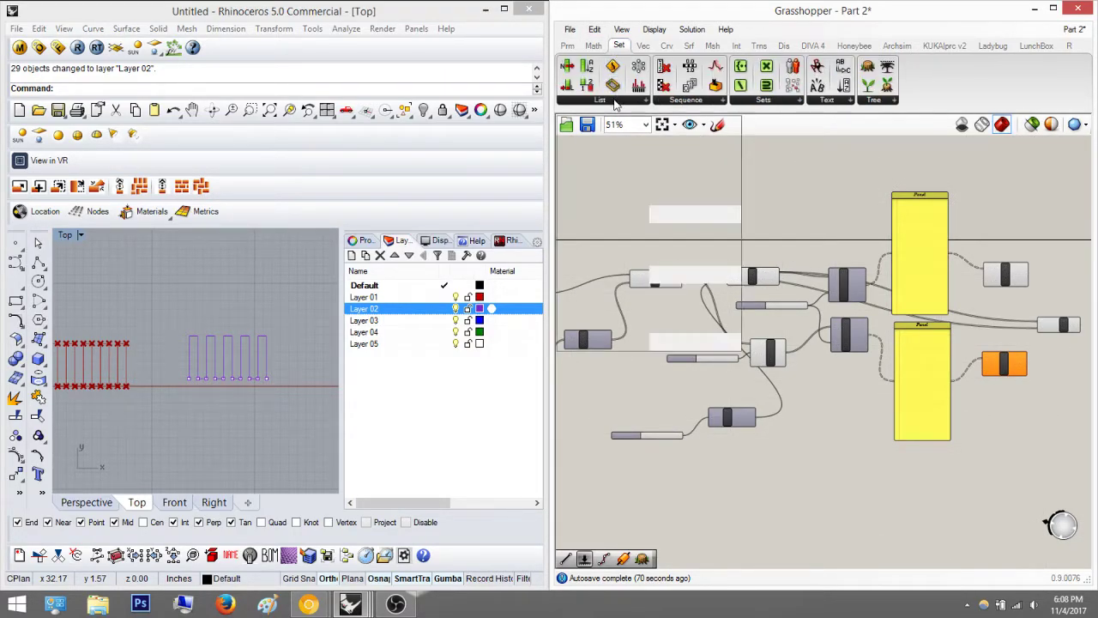
left_click(615, 101)
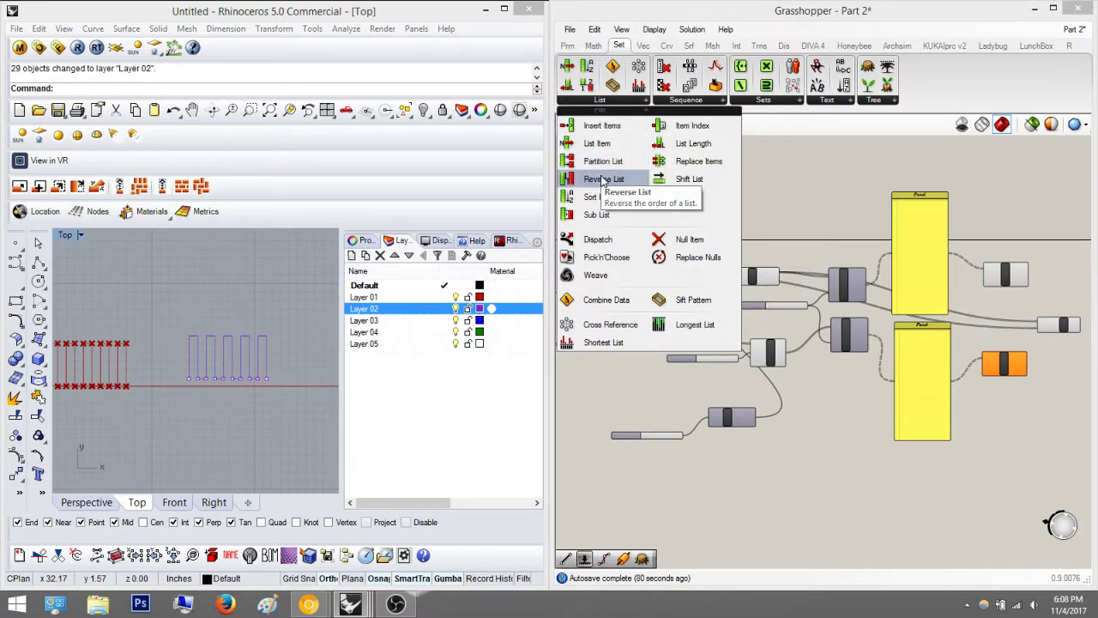
left_click(603, 180)
left_click(823, 488)
scroll(823, 488, "up", 4)
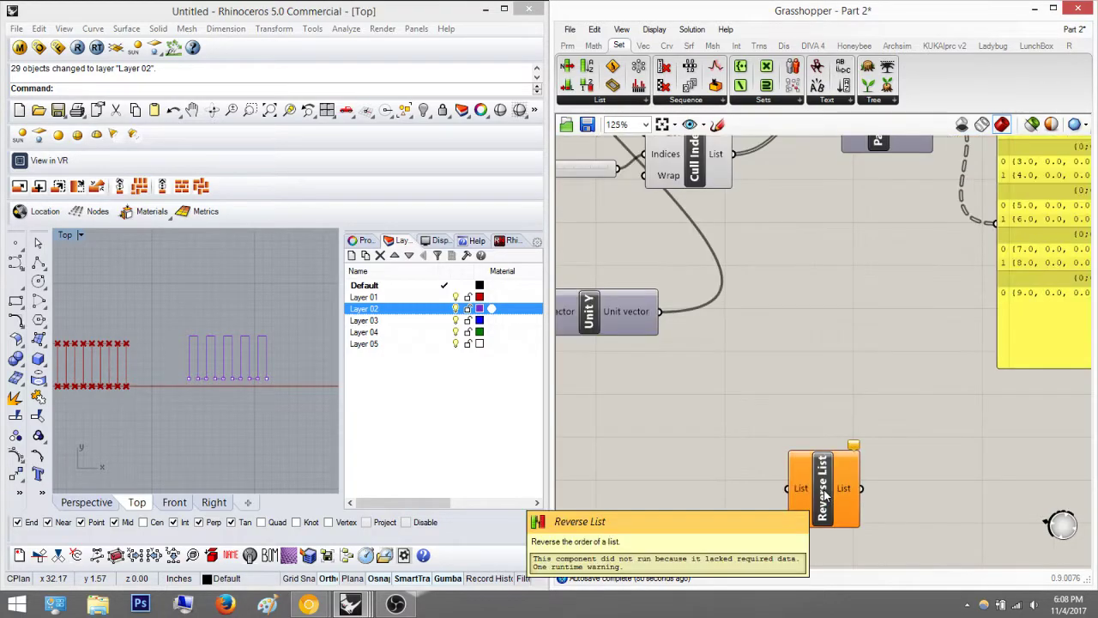
right_click_drag(874, 392, 825, 364)
left_click(801, 465)
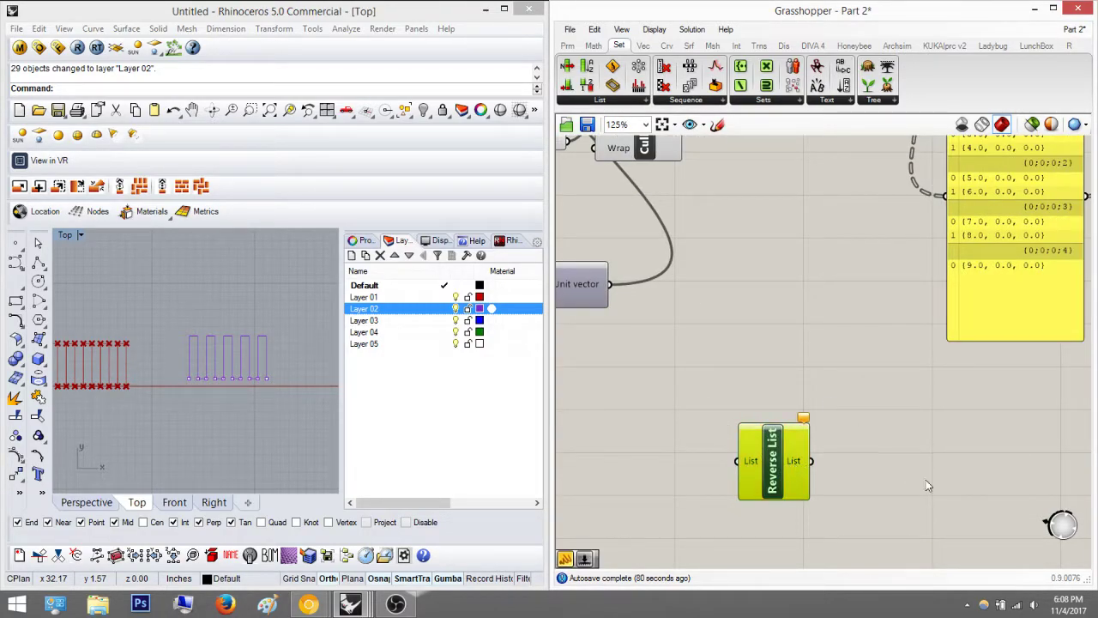
key("Delete")
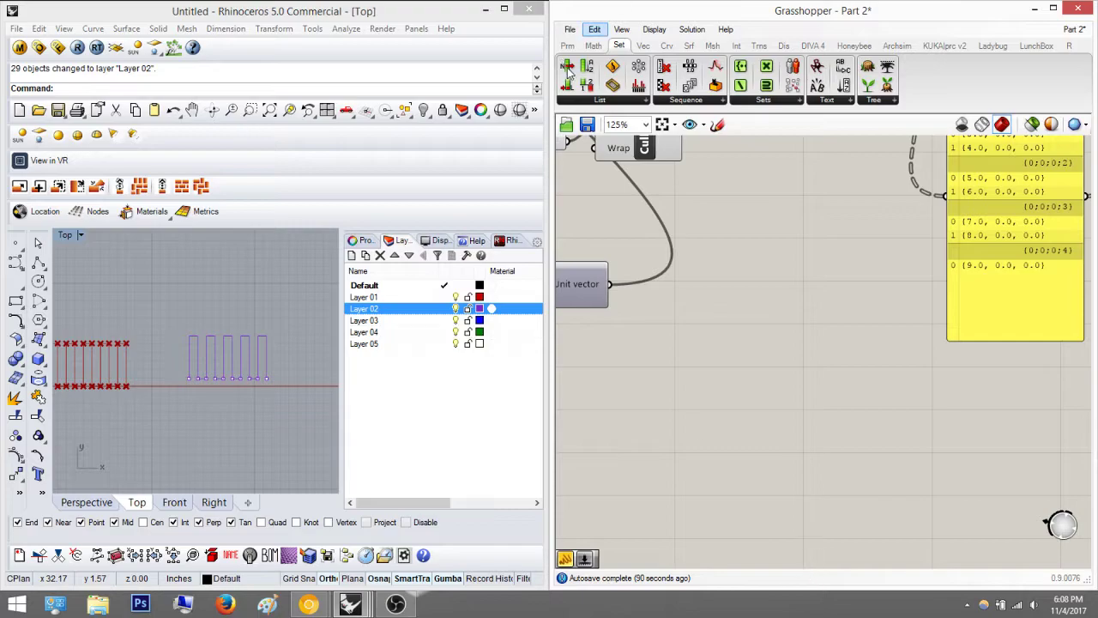
Step: Look through the available List components, including Shift List and Weave, and review the complete square-wave definition
left_click(592, 101)
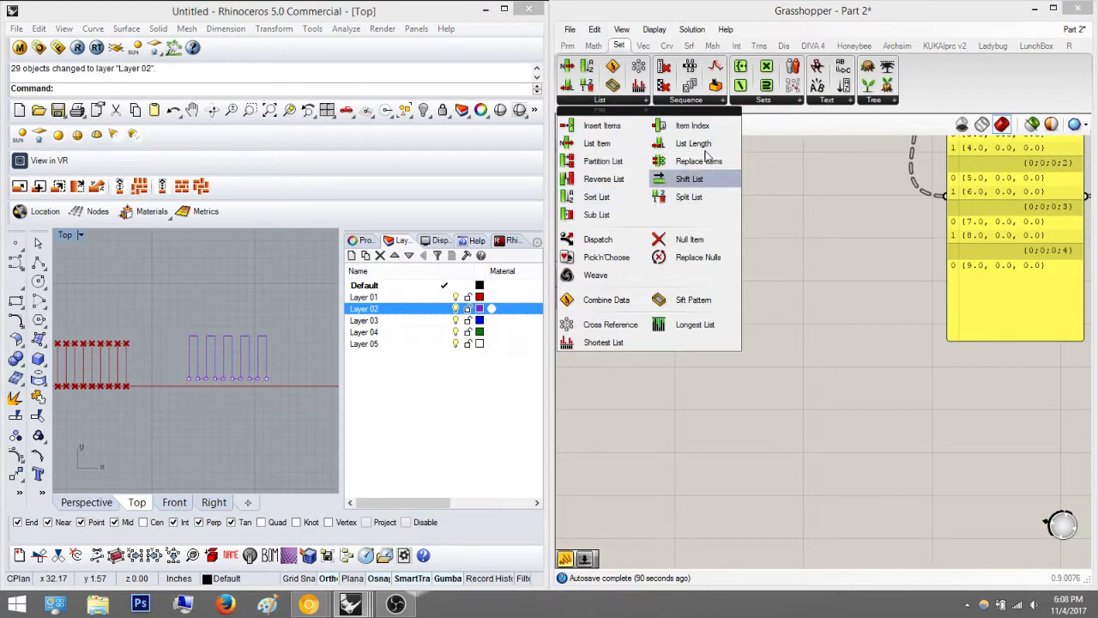
left_click(813, 204)
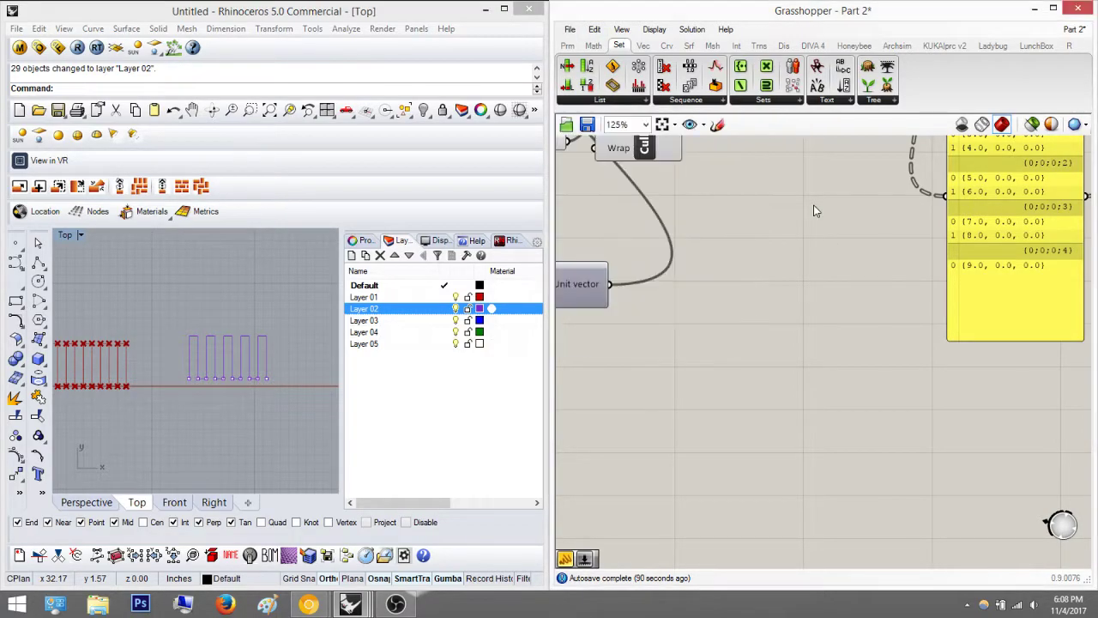
right_click_drag(791, 240, 750, 232)
left_click(626, 101)
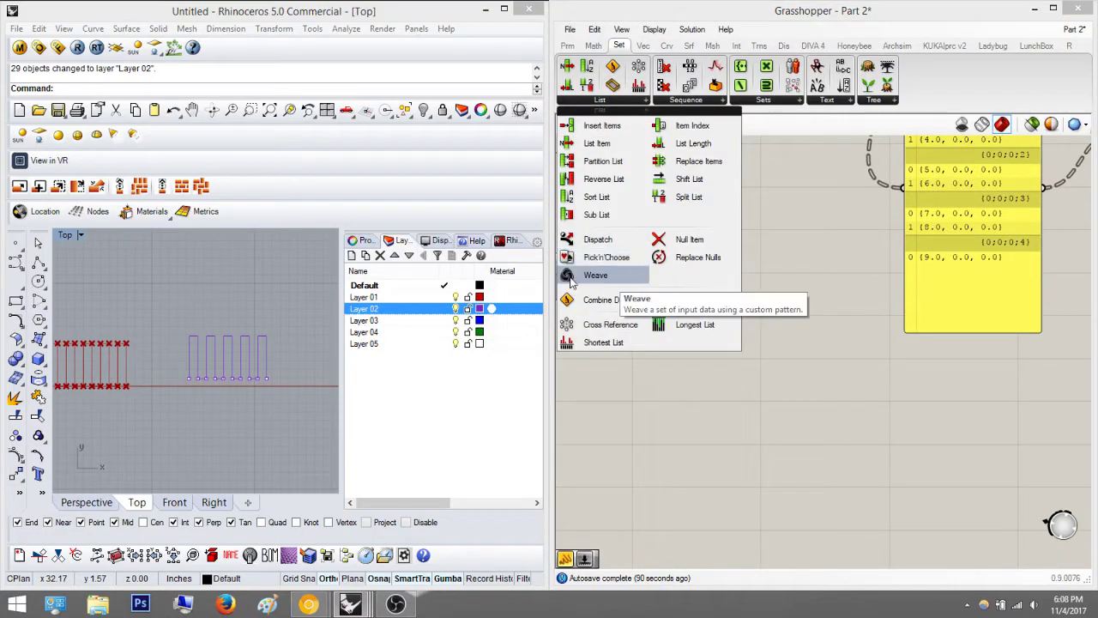
left_click(754, 353)
scroll(711, 385, "down", 6)
right_click_drag(733, 339, 834, 331)
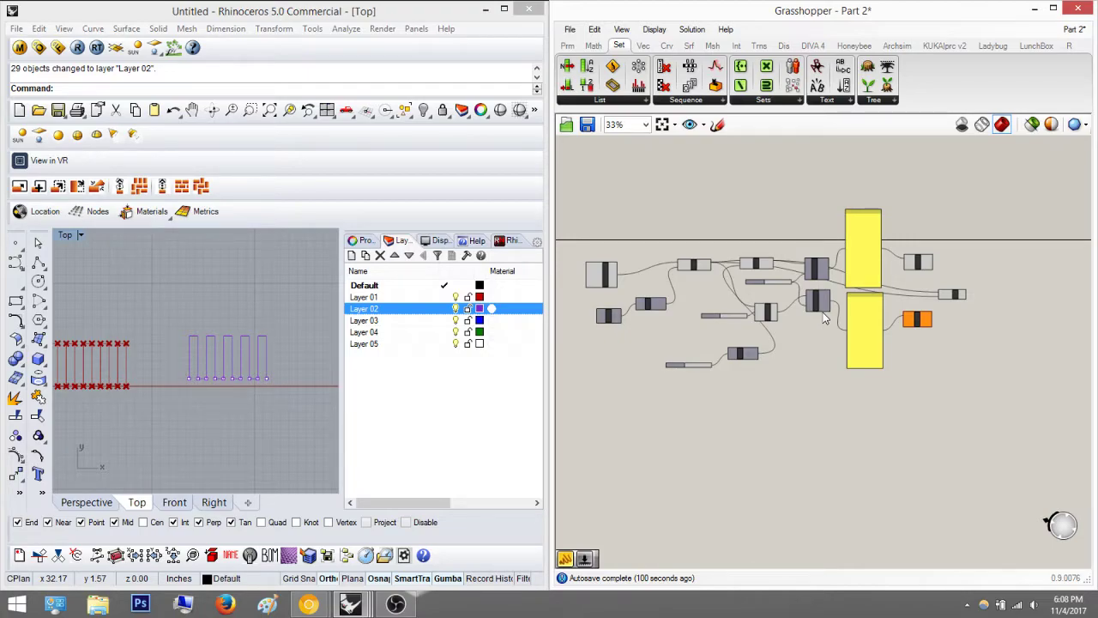
right_click_drag(775, 353, 833, 355)
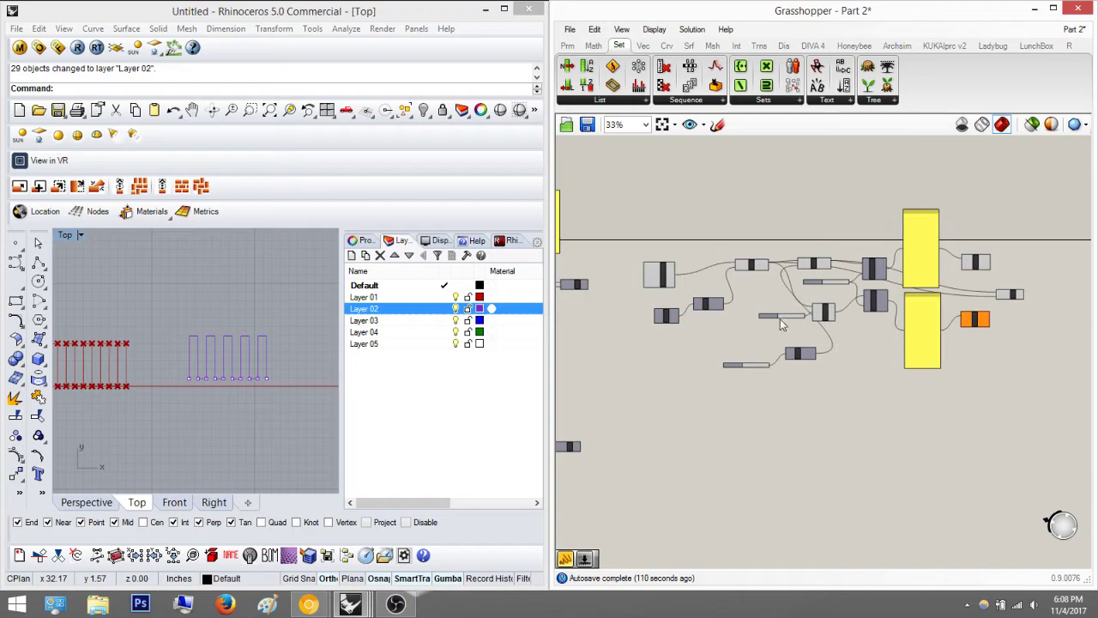